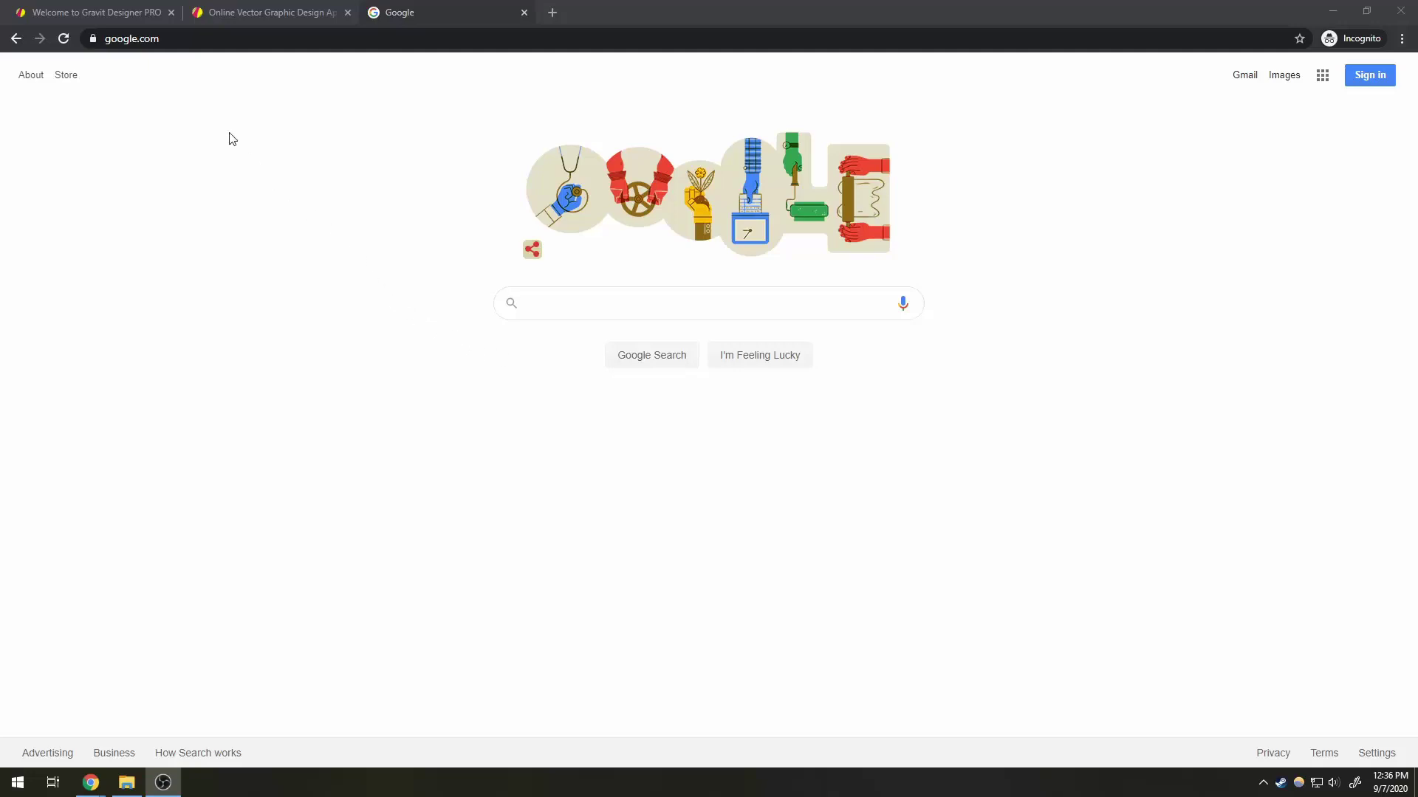
# Open designer.io by typing 'gravit', close the sign-up popup and scroll through the features.
pyautogui.click(211, 46)
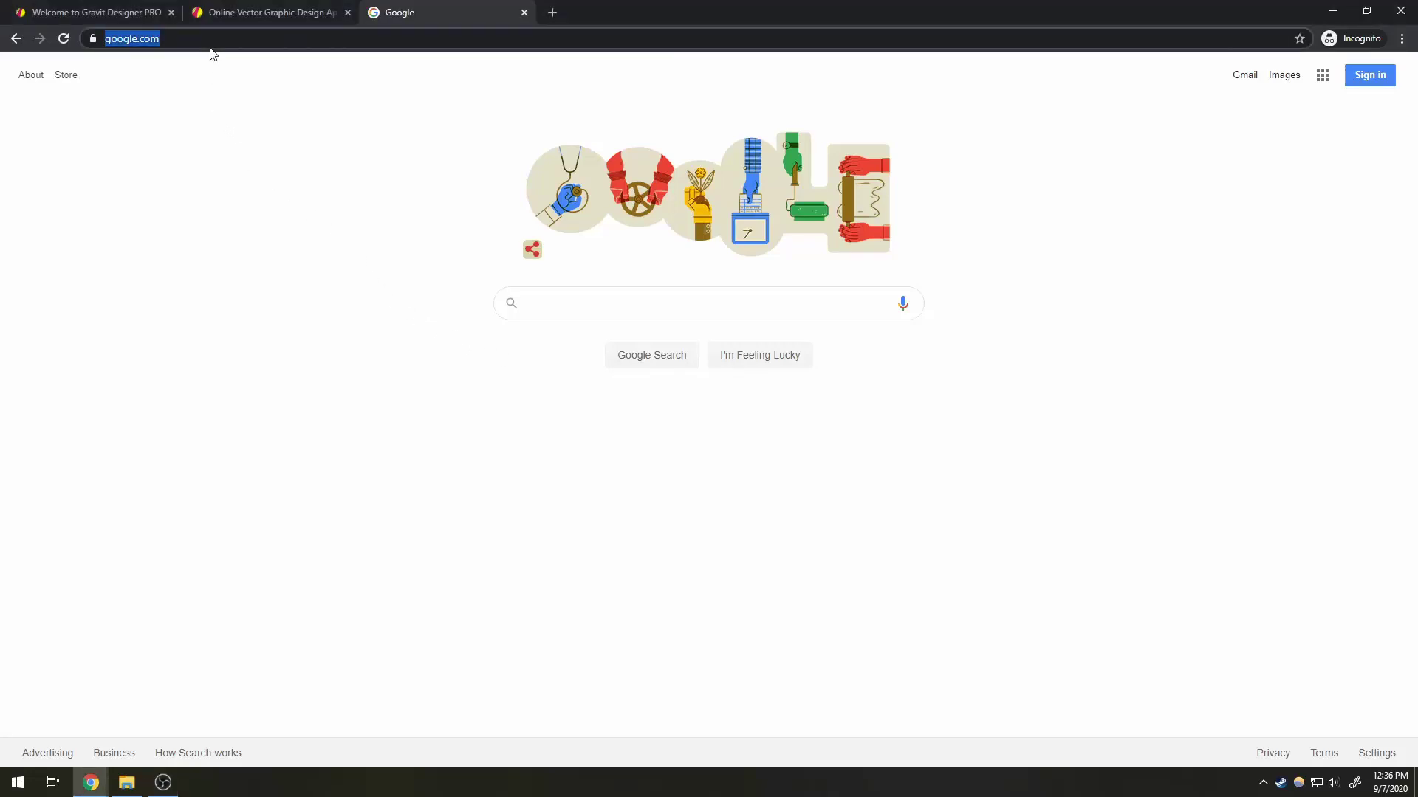
pyautogui.write('gravit')
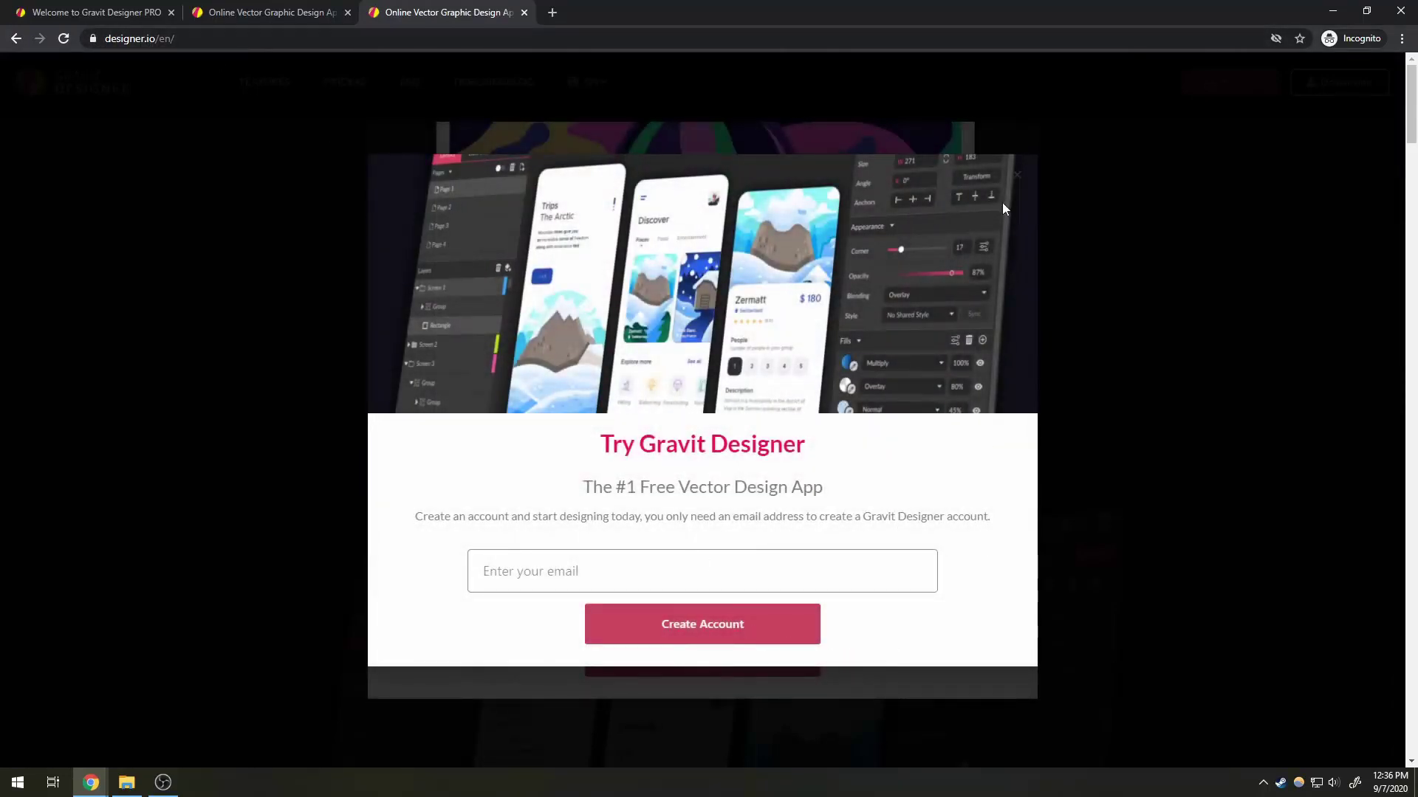
pyautogui.click(1016, 181)
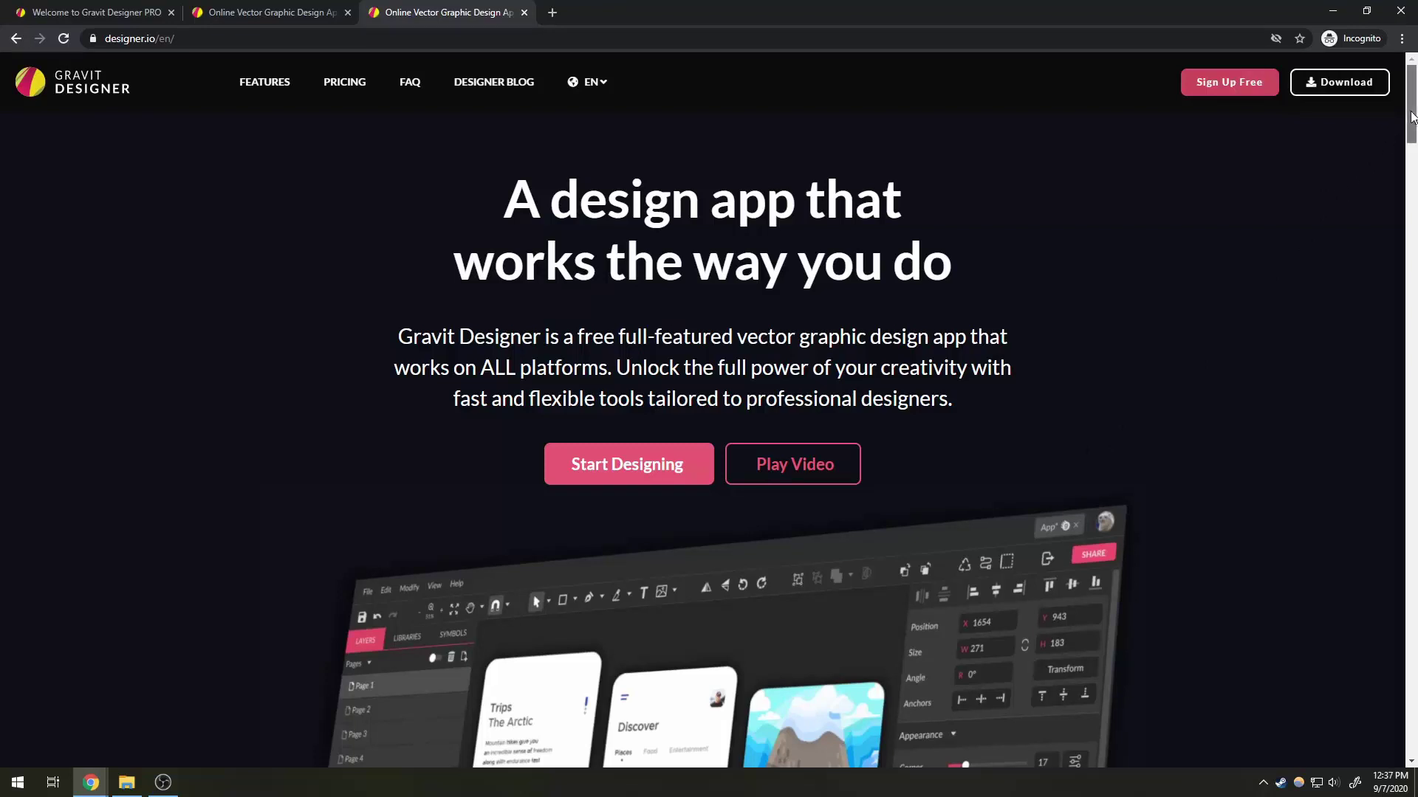
pyautogui.moveTo(1410, 120); pyautogui.dragTo(1408, 247)
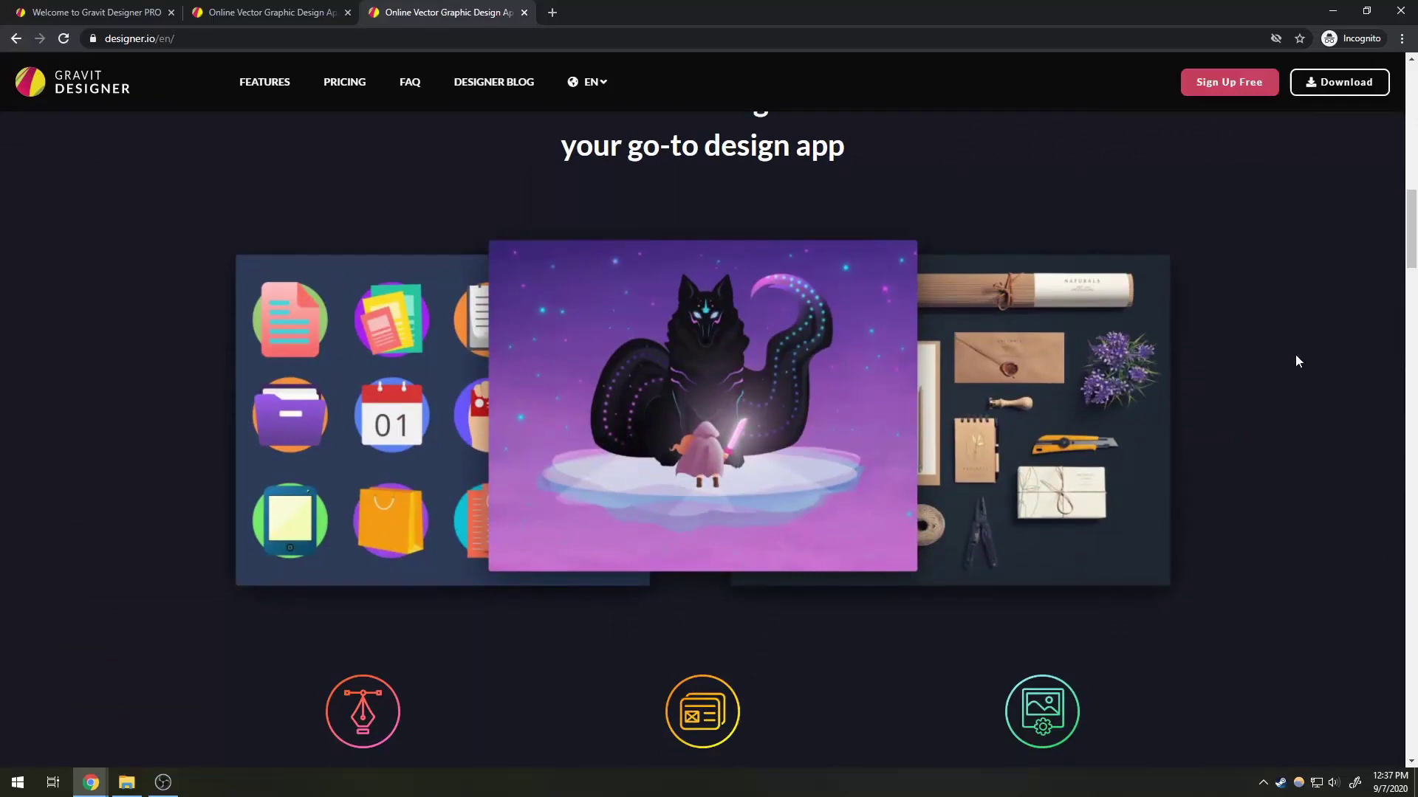
pyautogui.moveTo(1410, 238)
pyautogui.mouseDown()
pyautogui.moveTo(1409, 369)
pyautogui.moveTo(1391, 415)
pyautogui.mouseUp()
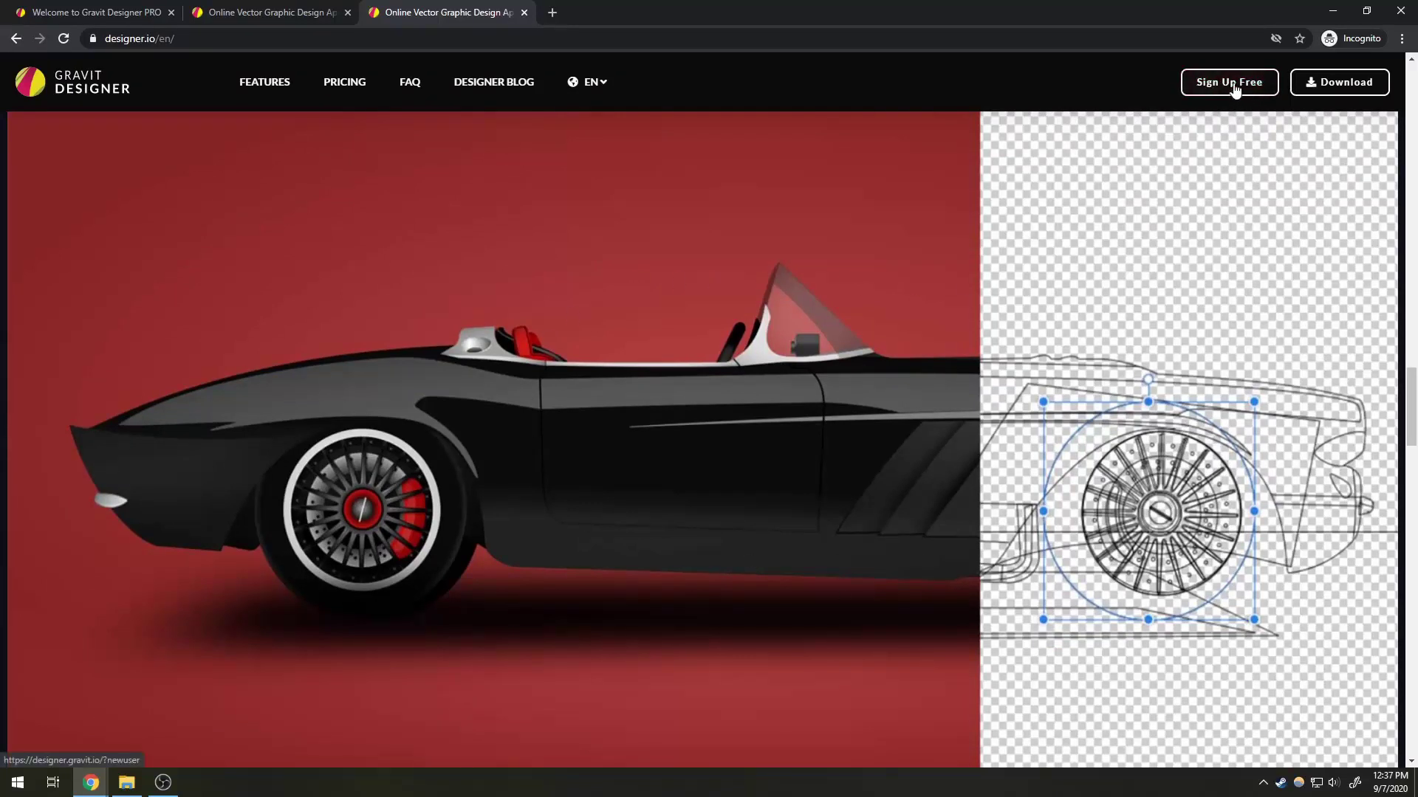
# Sign up for a free account and choose GET STARTED FREE instead of the PRO trial.
pyautogui.click(1228, 87)
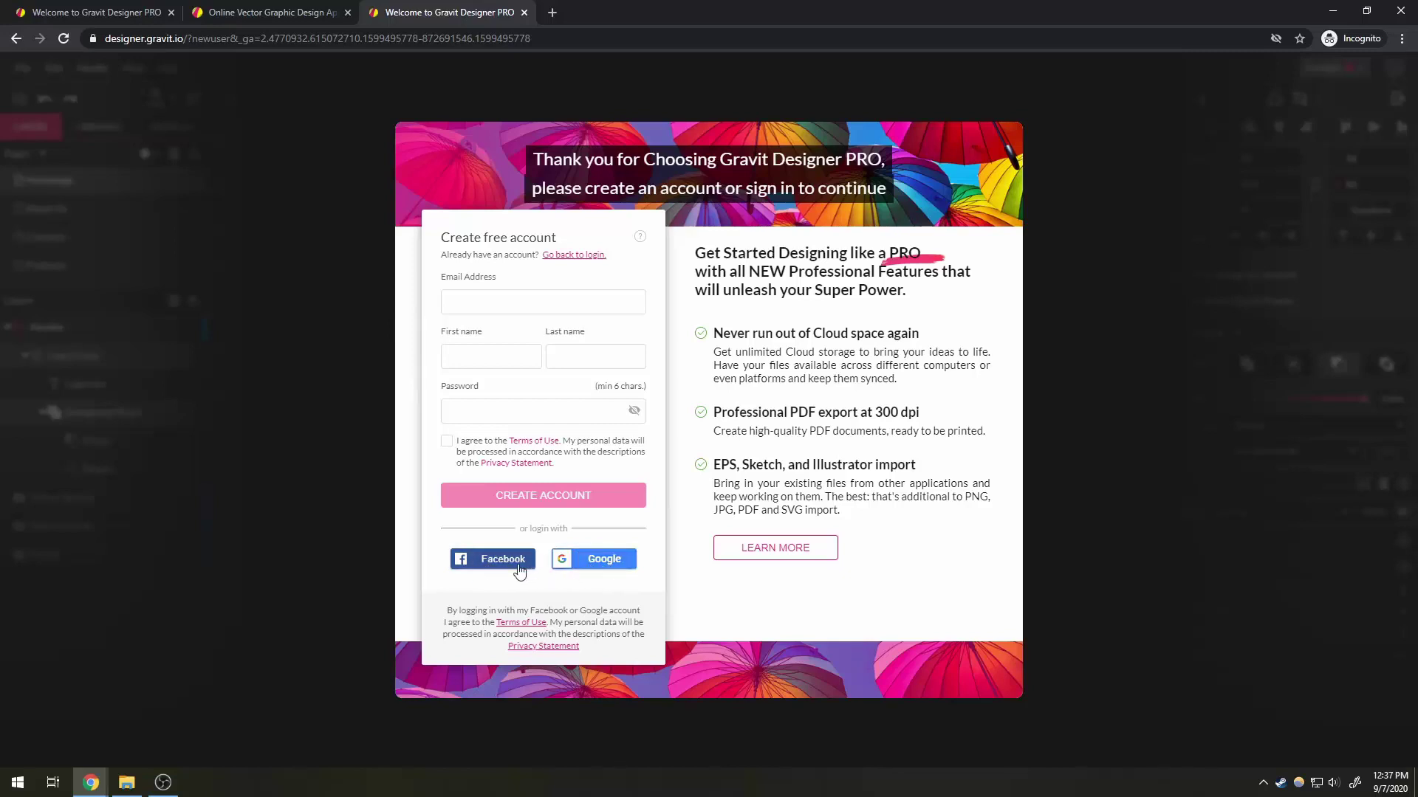
pyautogui.click(256, 16)
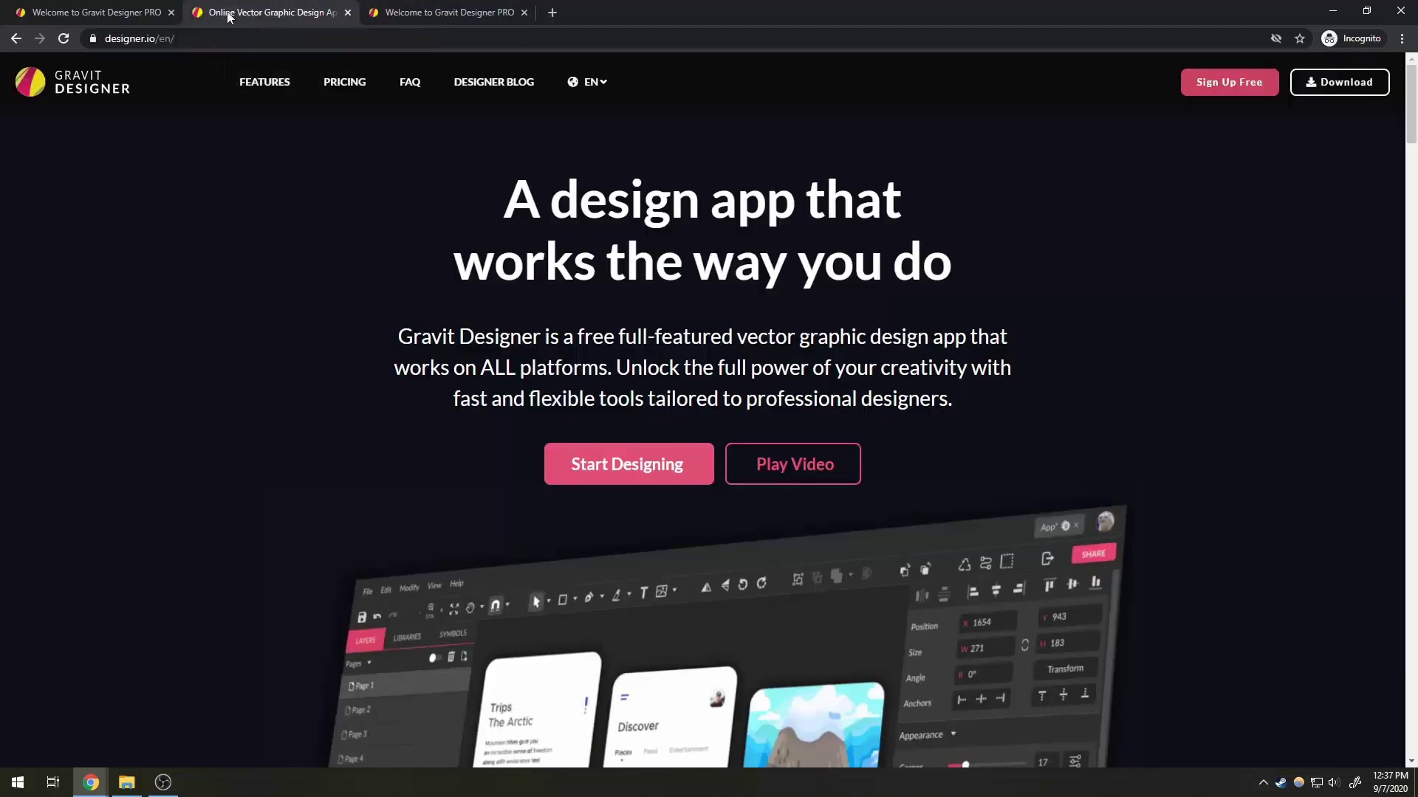
pyautogui.click(130, 12)
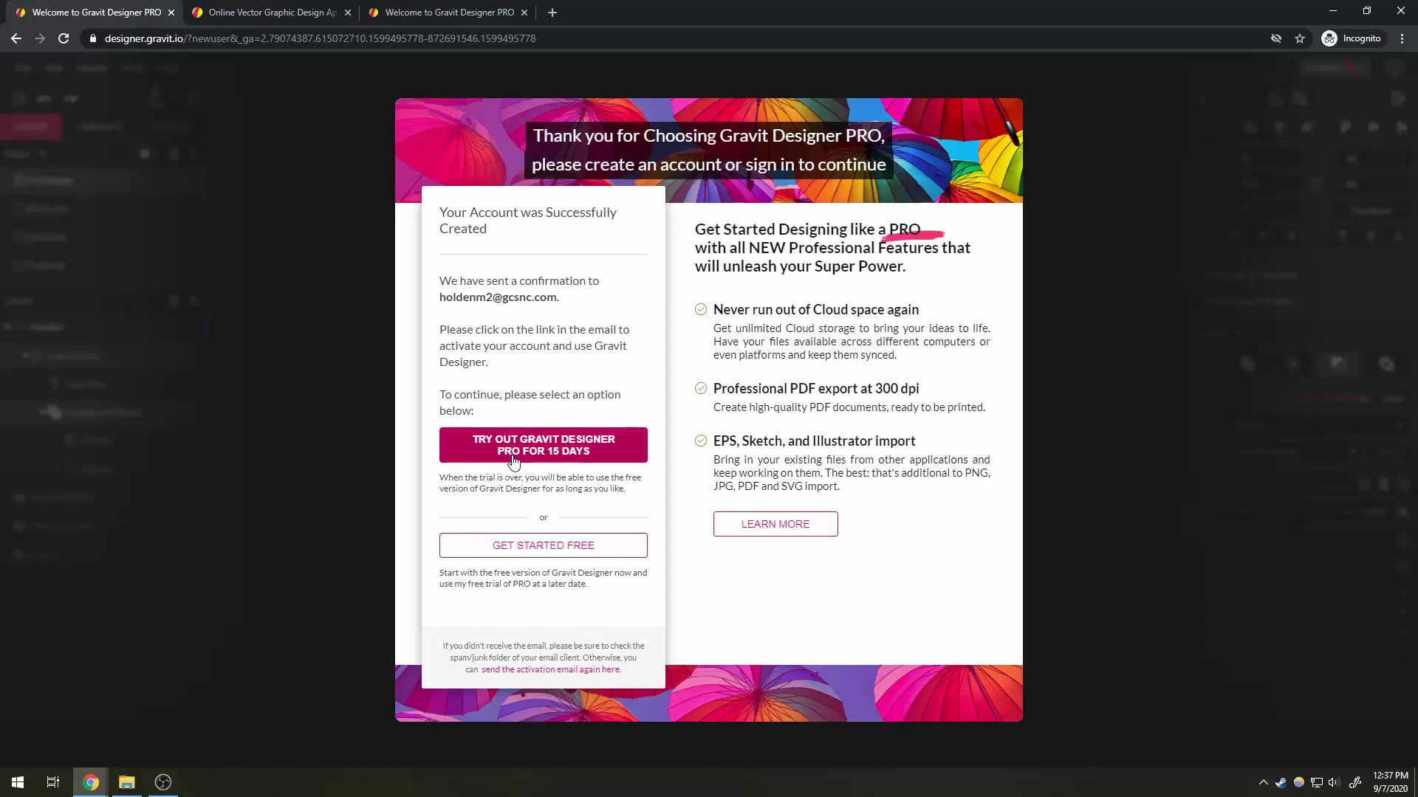
pyautogui.click(565, 546)
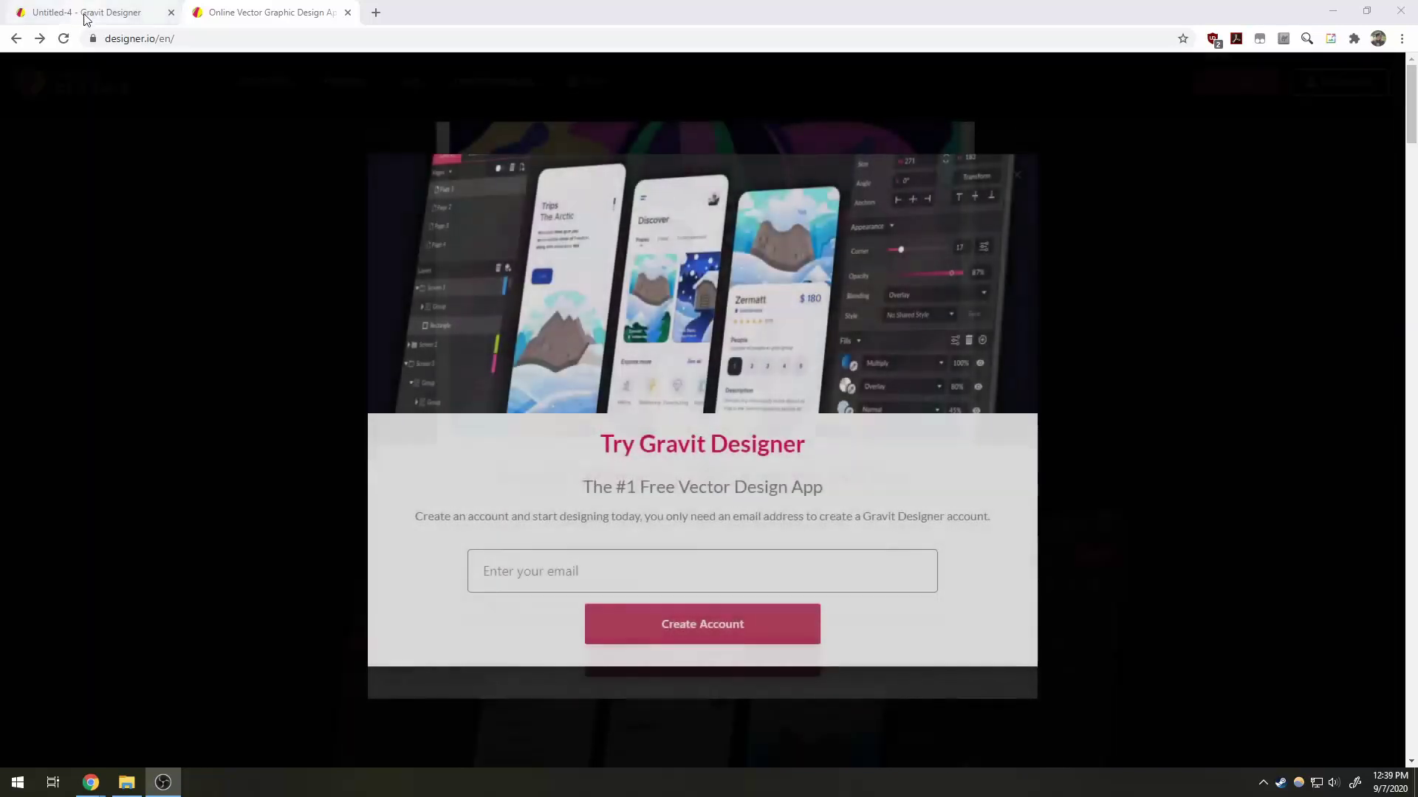
# Dismiss the sign-up popup and launch the Gravit Designer web app with Start Now.
pyautogui.click(1018, 175)
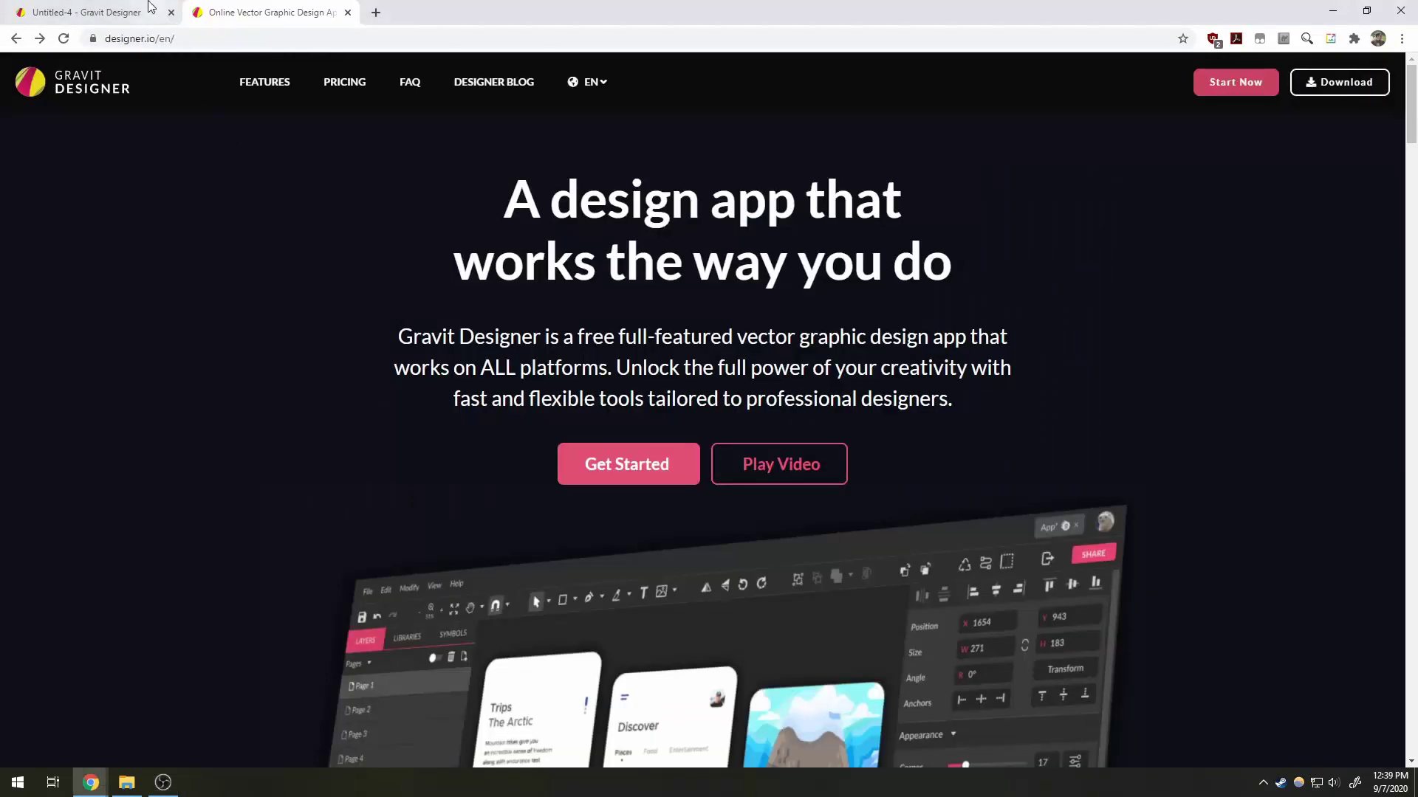
pyautogui.click(89, 12)
pyautogui.click(266, 13)
pyautogui.click(1230, 87)
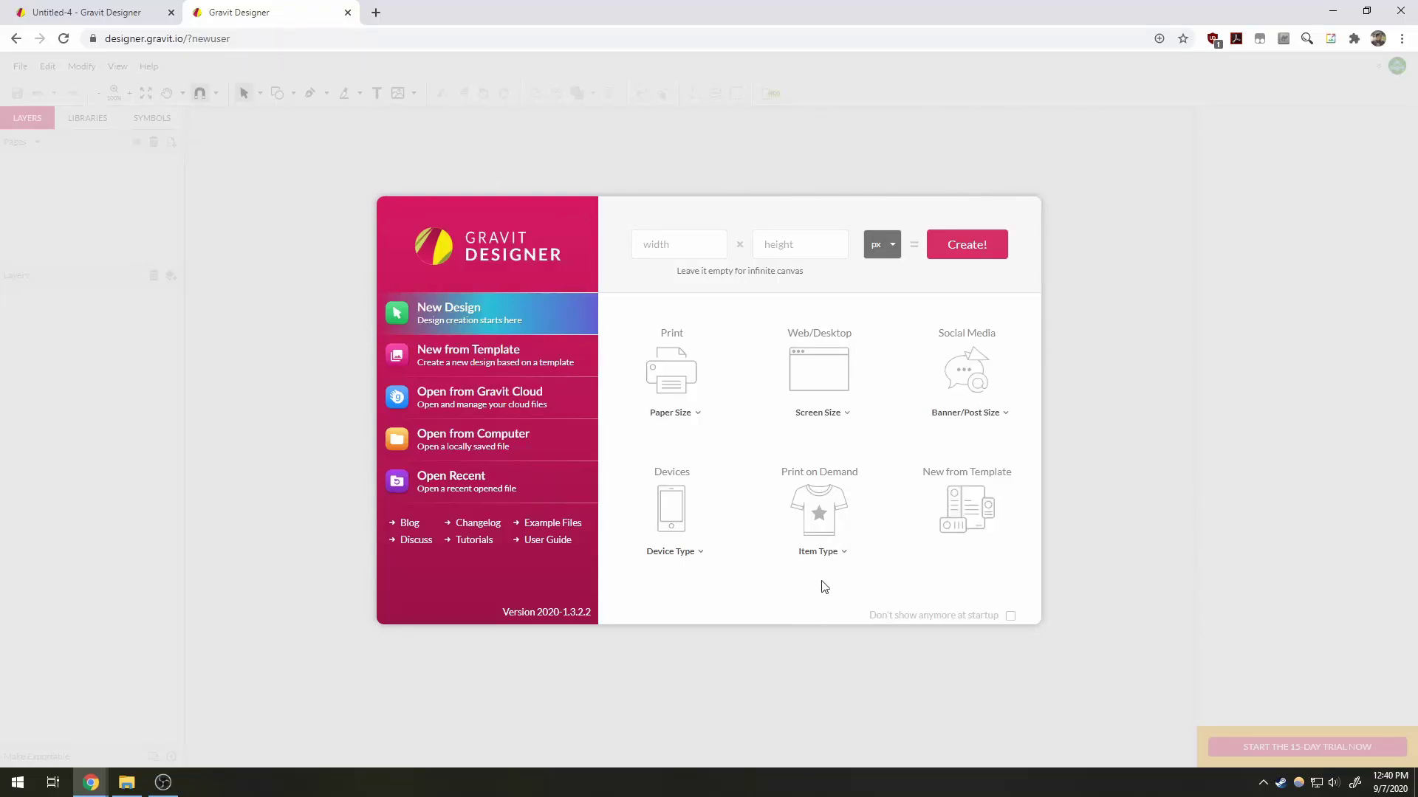
# Browse the Paper, Banner/Post and Item size lists, then create a US-Letter Portrait 8.5x11 in design.
pyautogui.click(699, 415)
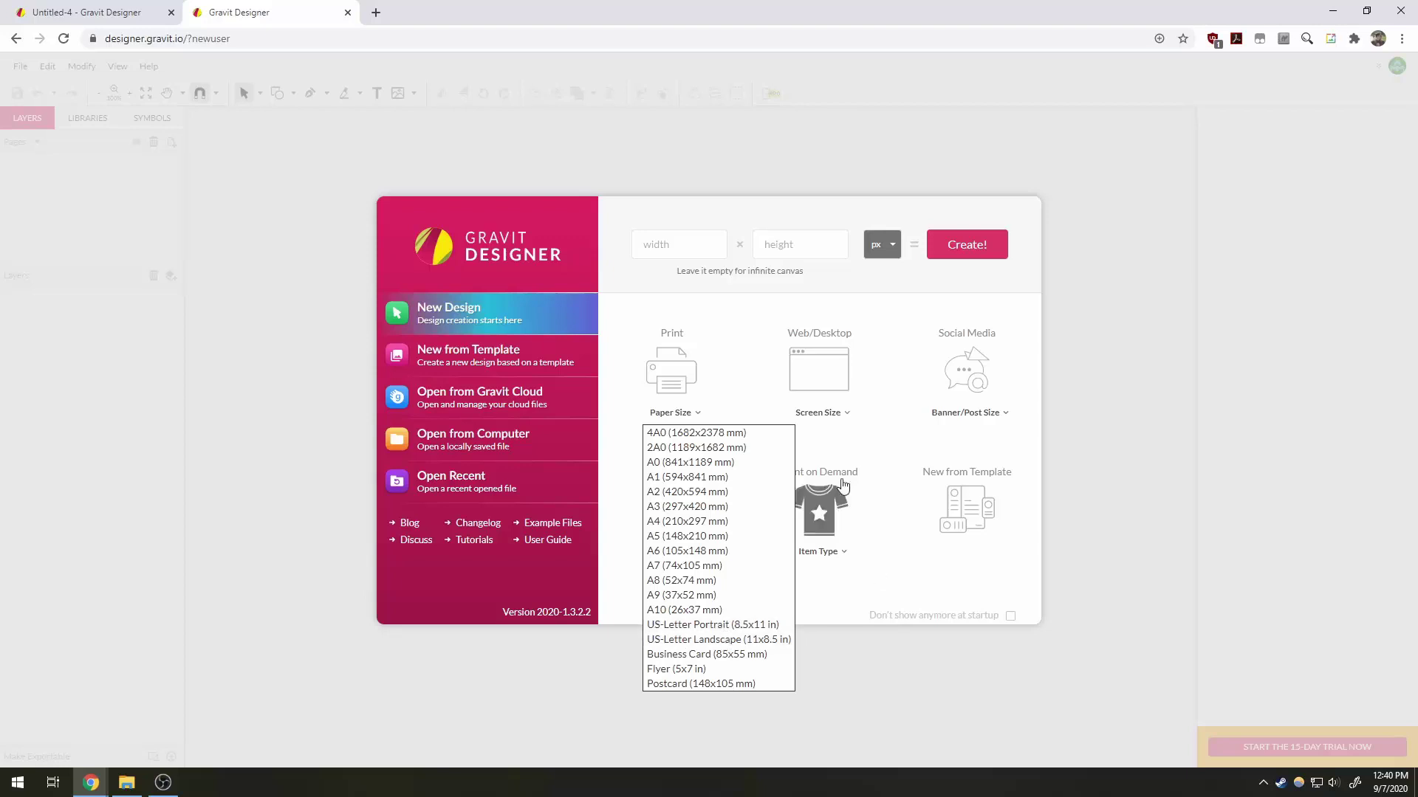
pyautogui.click(871, 444)
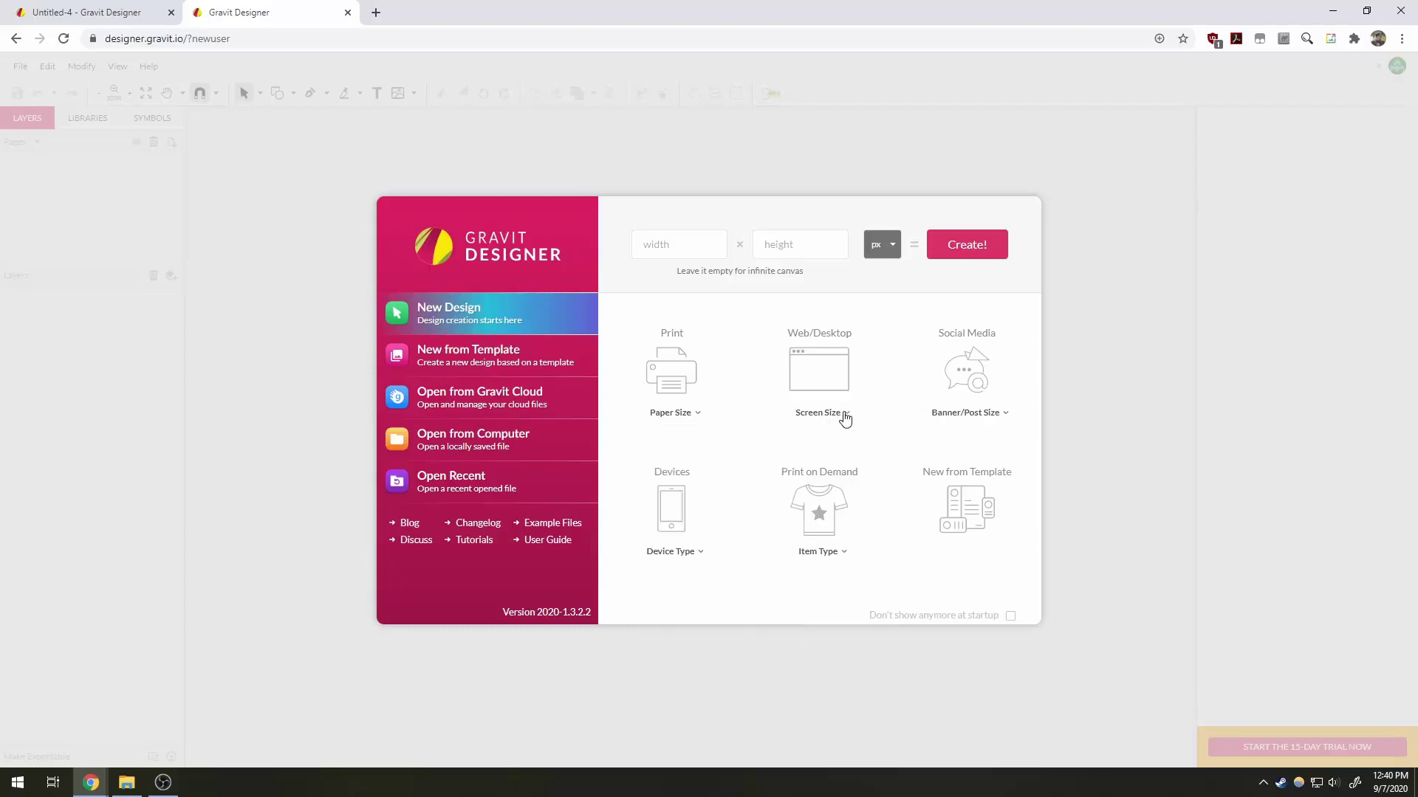
pyautogui.click(1002, 416)
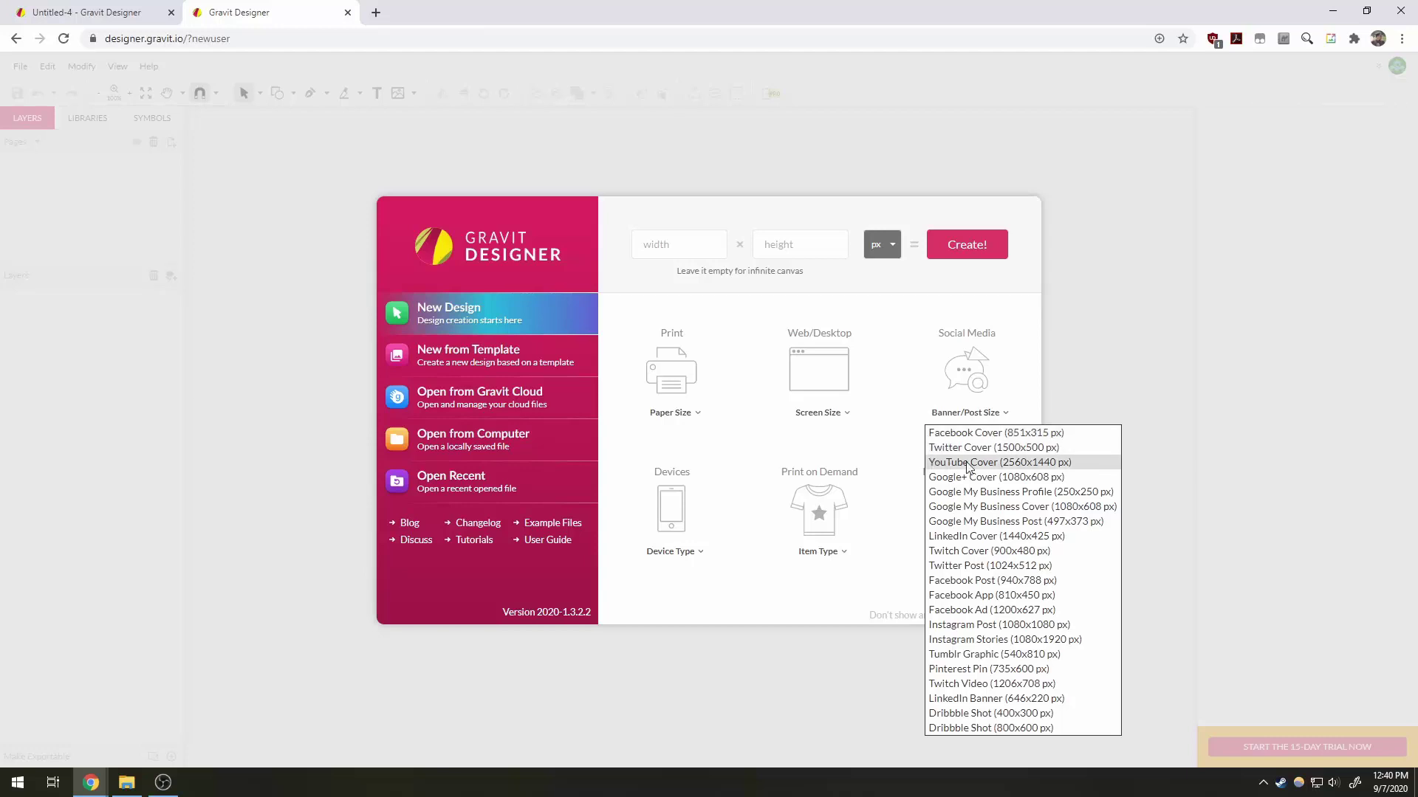
pyautogui.click(883, 443)
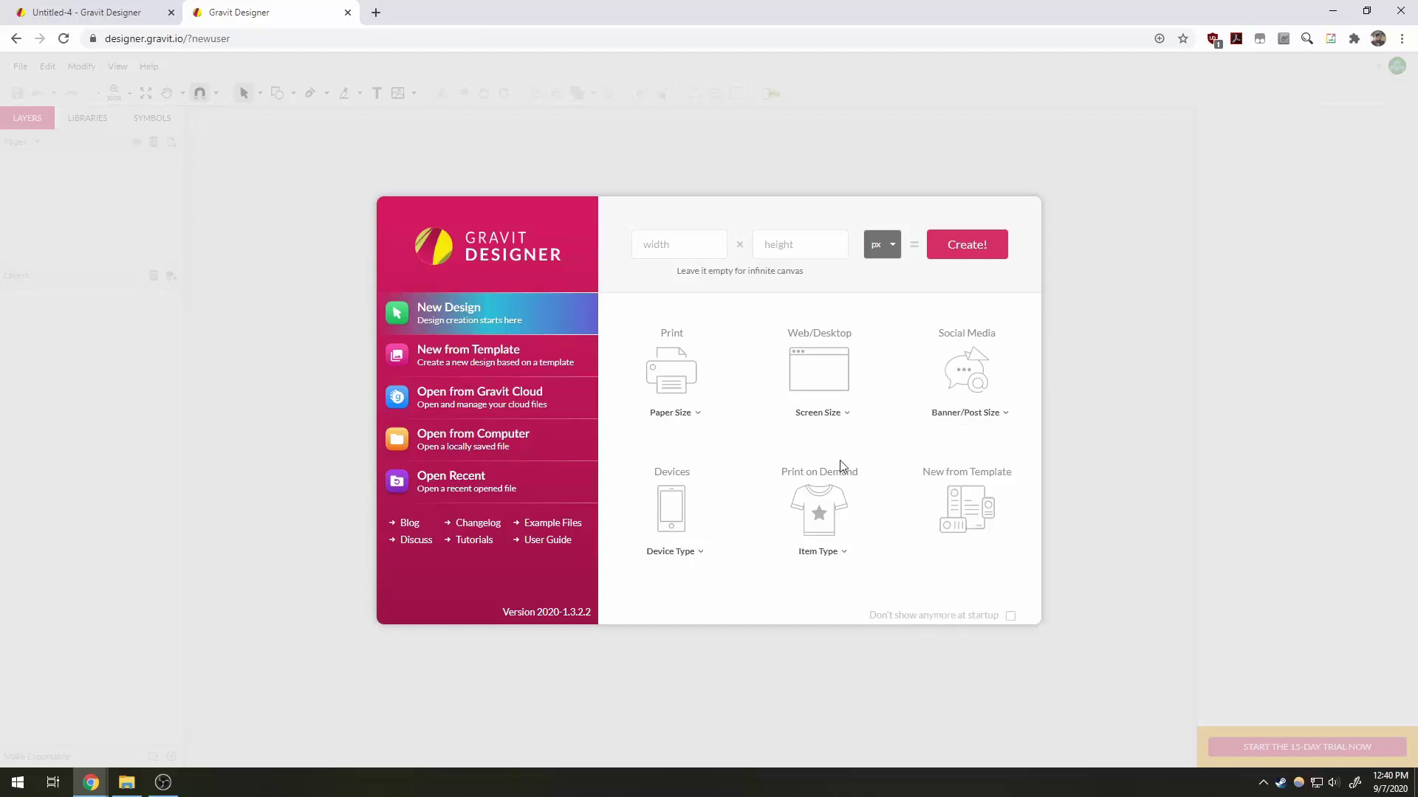
pyautogui.click(835, 555)
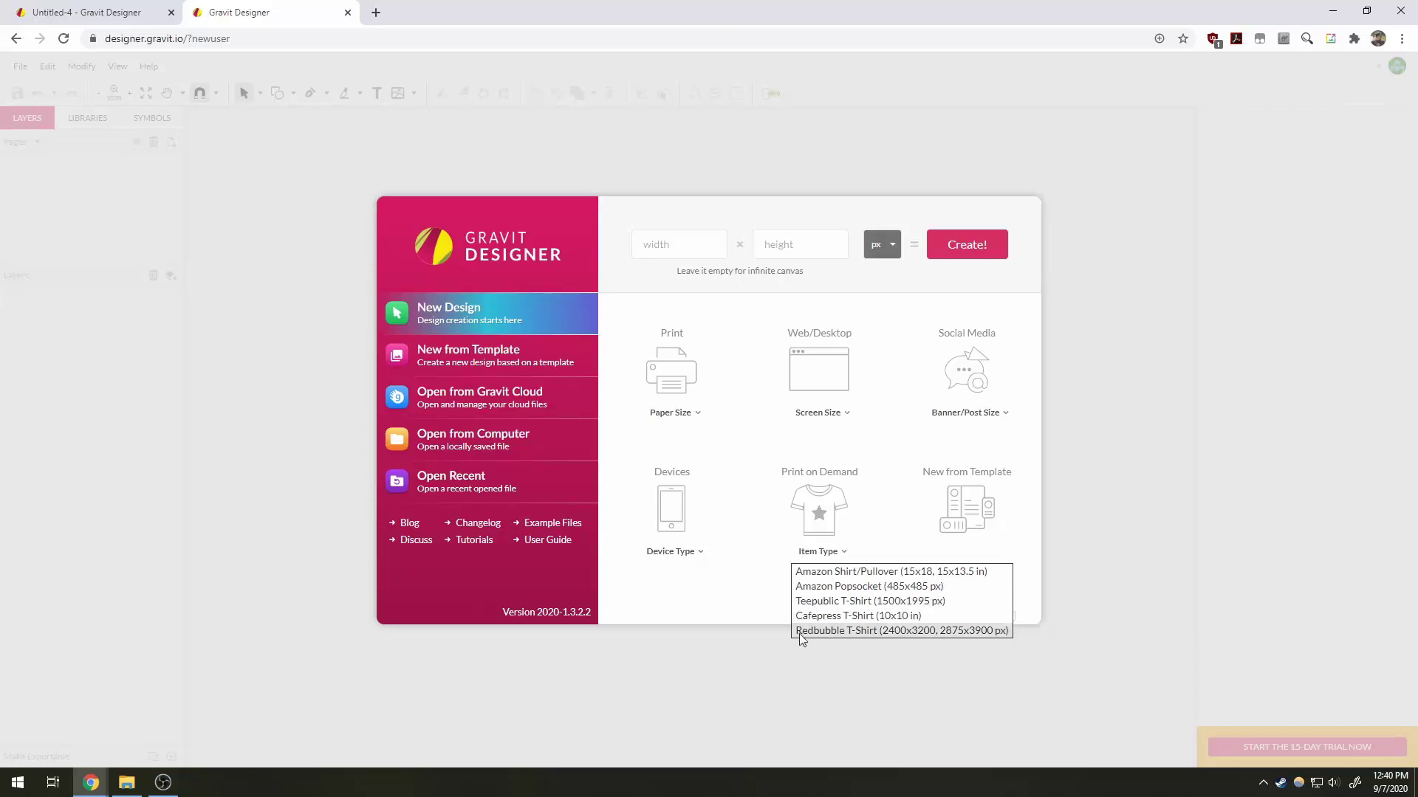
pyautogui.click(900, 460)
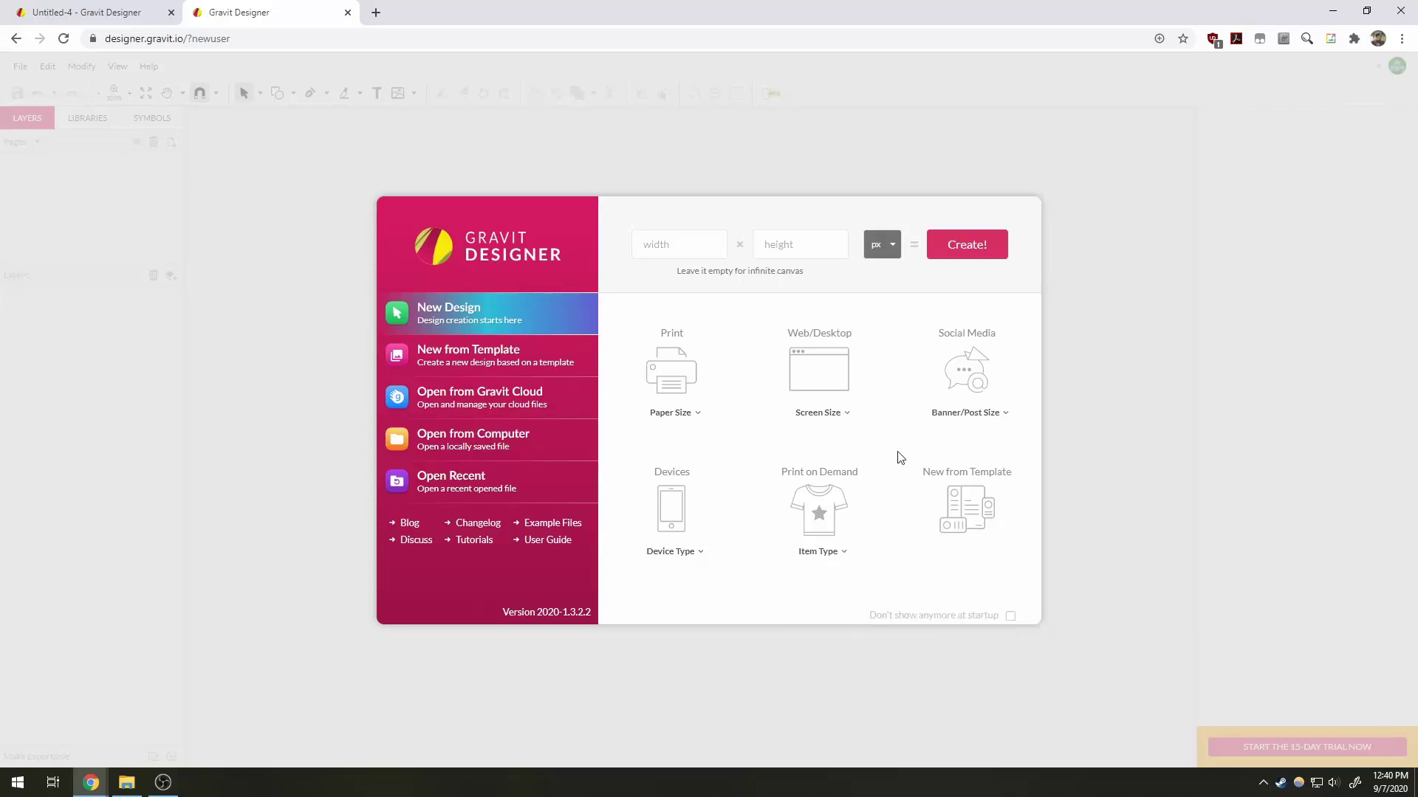
pyautogui.click(692, 414)
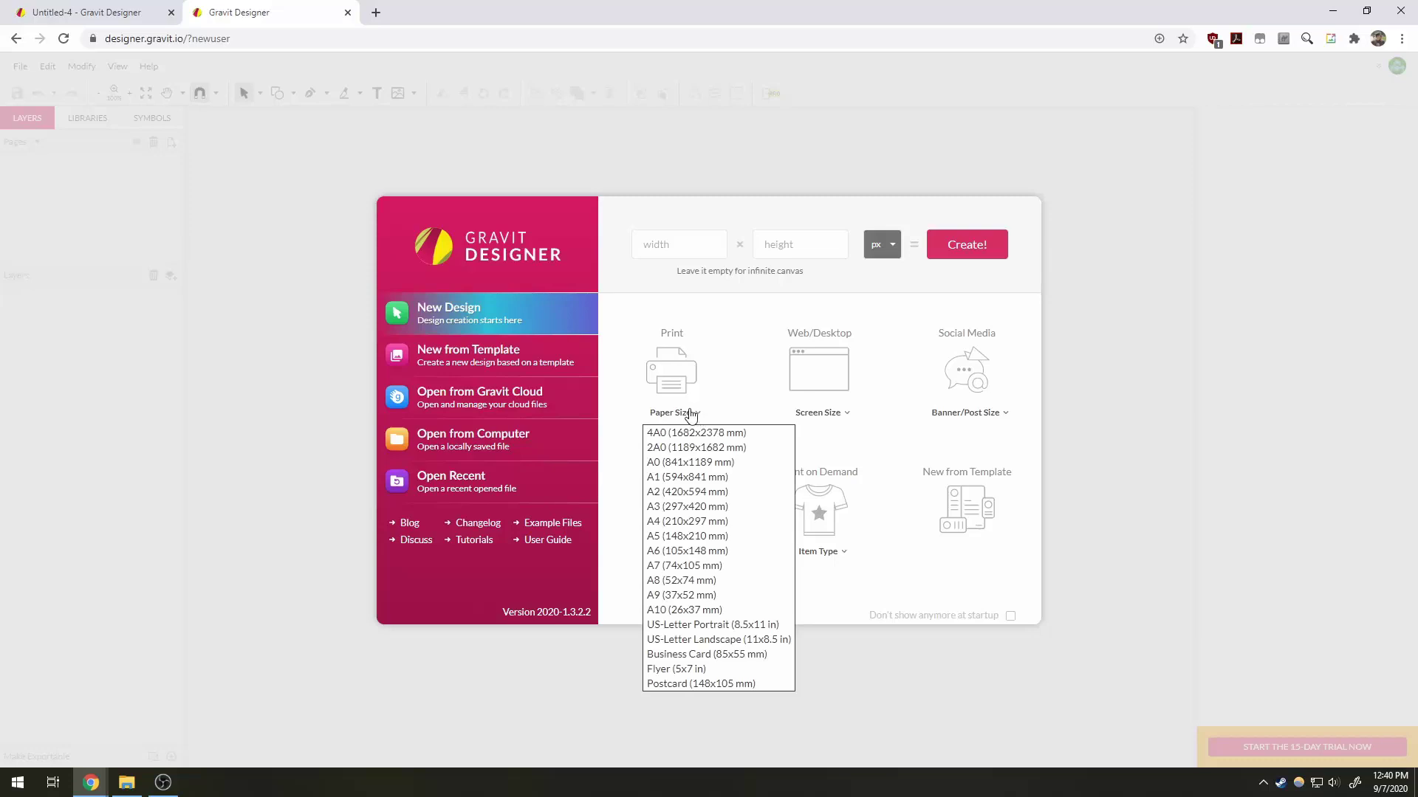
pyautogui.click(707, 626)
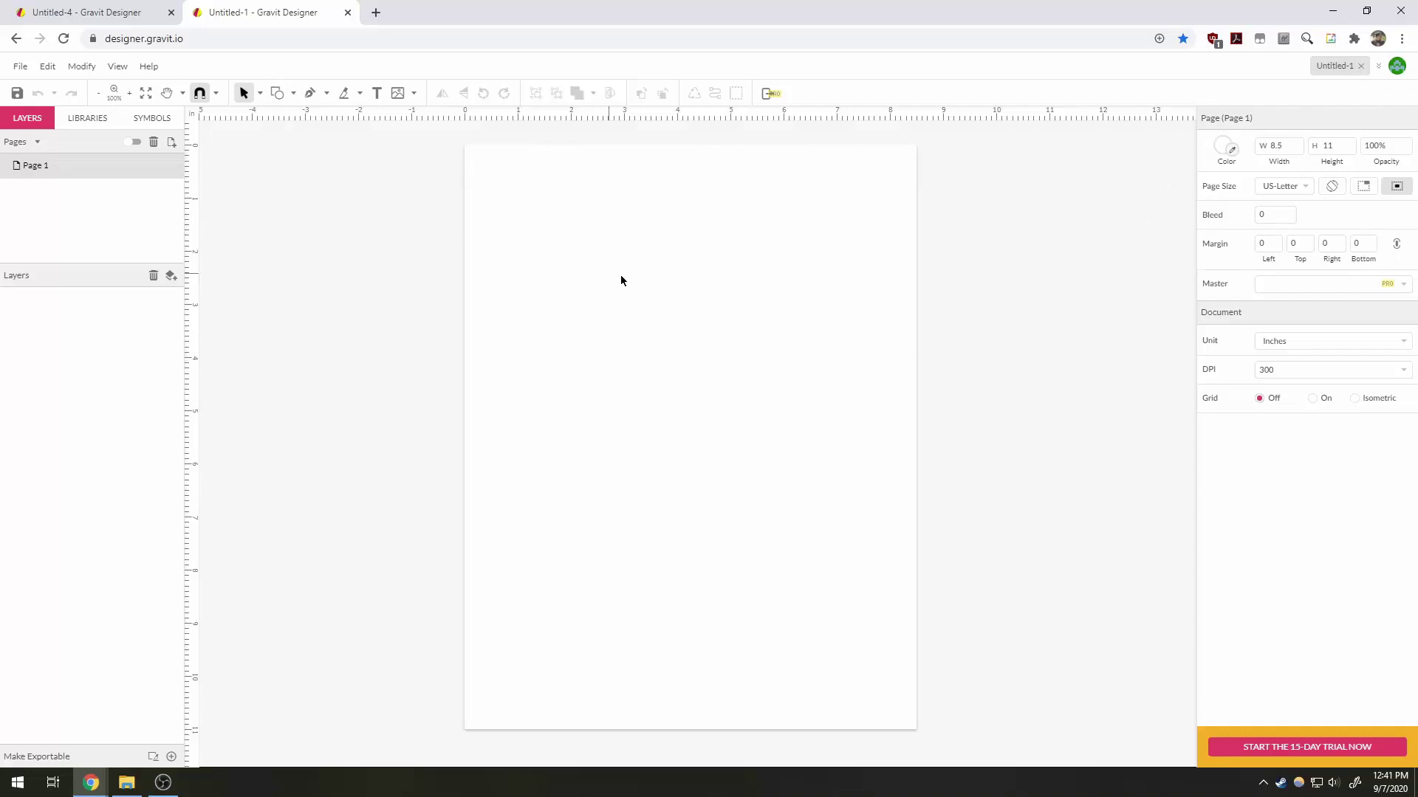
# Draw a roughly 4.17 × 4.10 in rectangle in the page's upper left with the Rectangle tool.
pyautogui.click(293, 94)
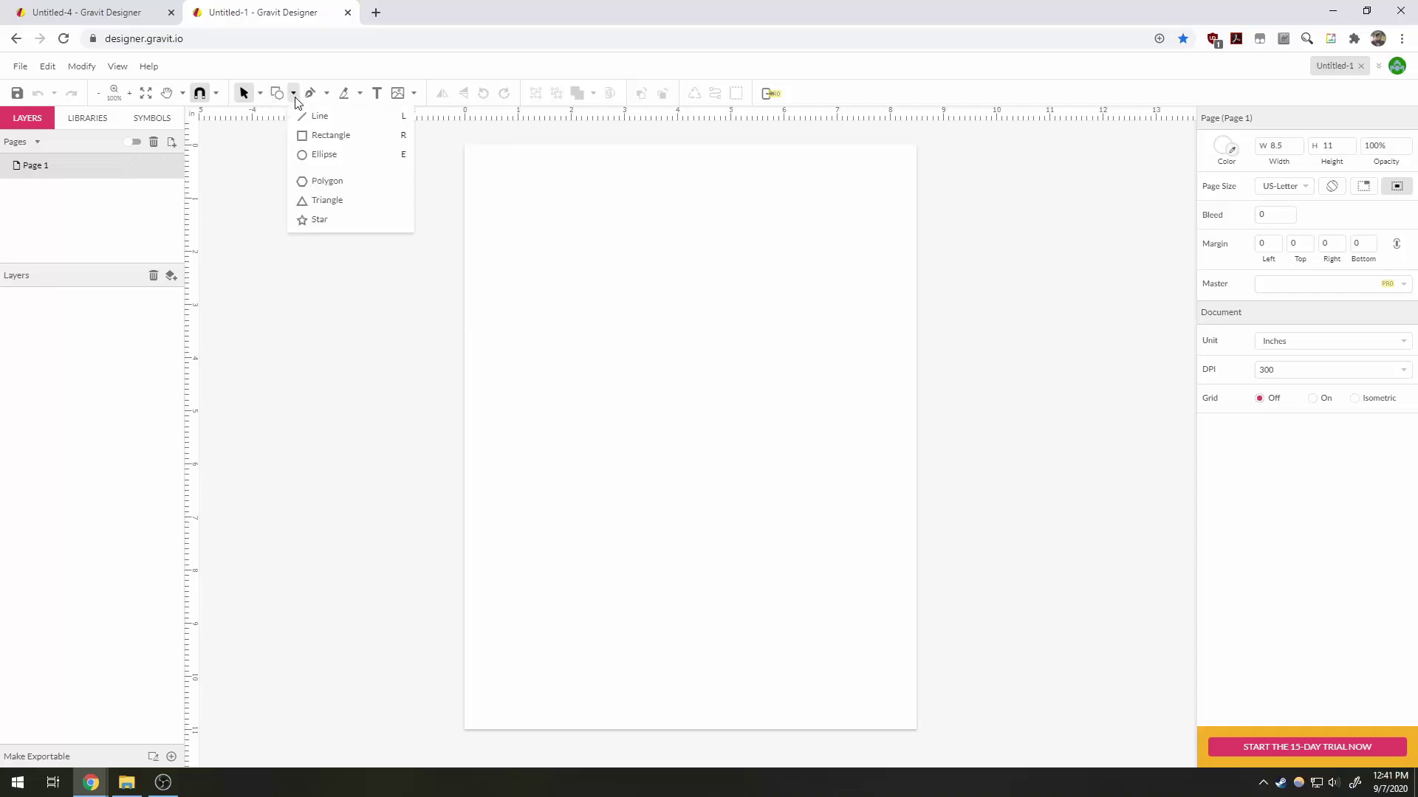
pyautogui.click(325, 138)
pyautogui.moveTo(529, 262); pyautogui.dragTo(750, 479)
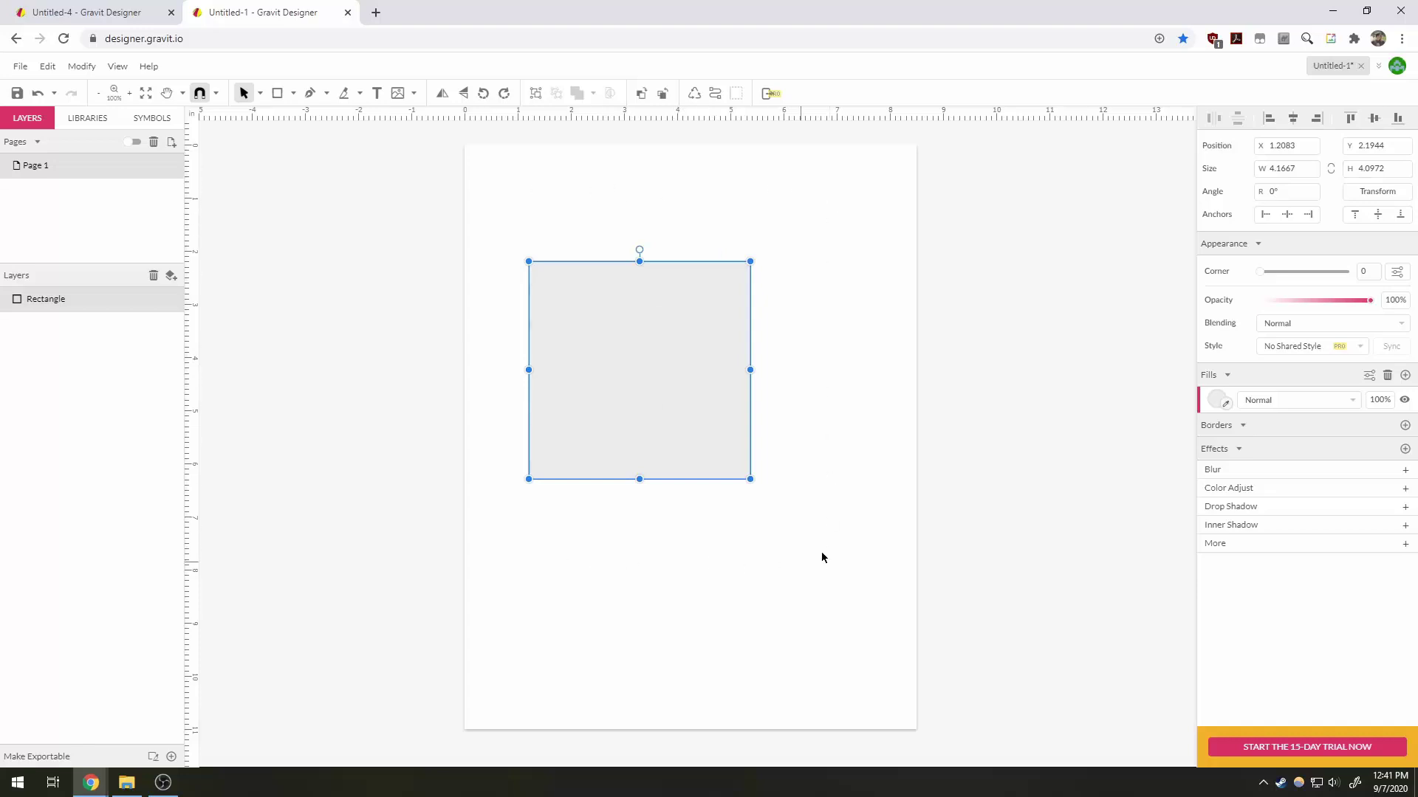
pyautogui.click(740, 193)
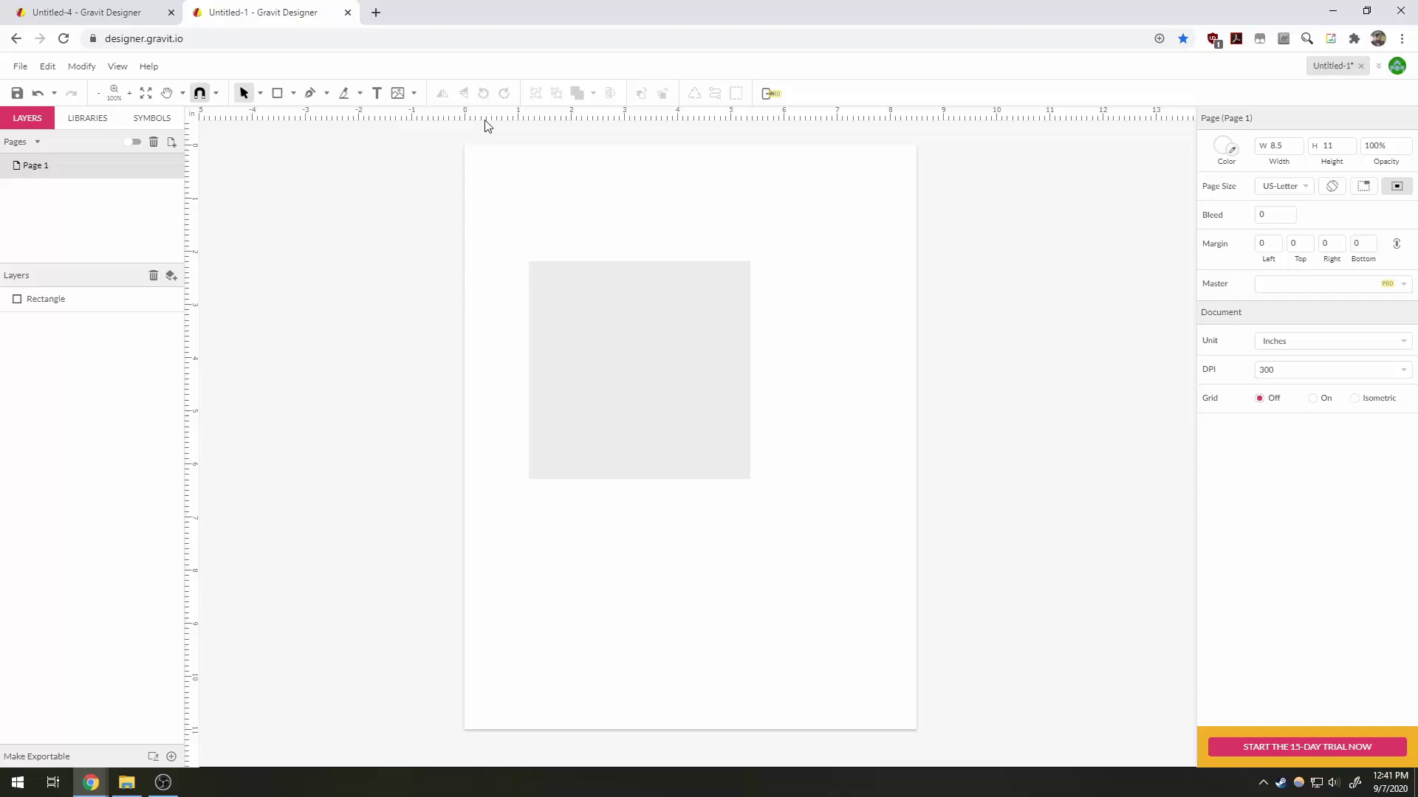
# Turn the rulers off and back on, then scrub the page width down to about 8.1 in.
pyautogui.click(118, 67)
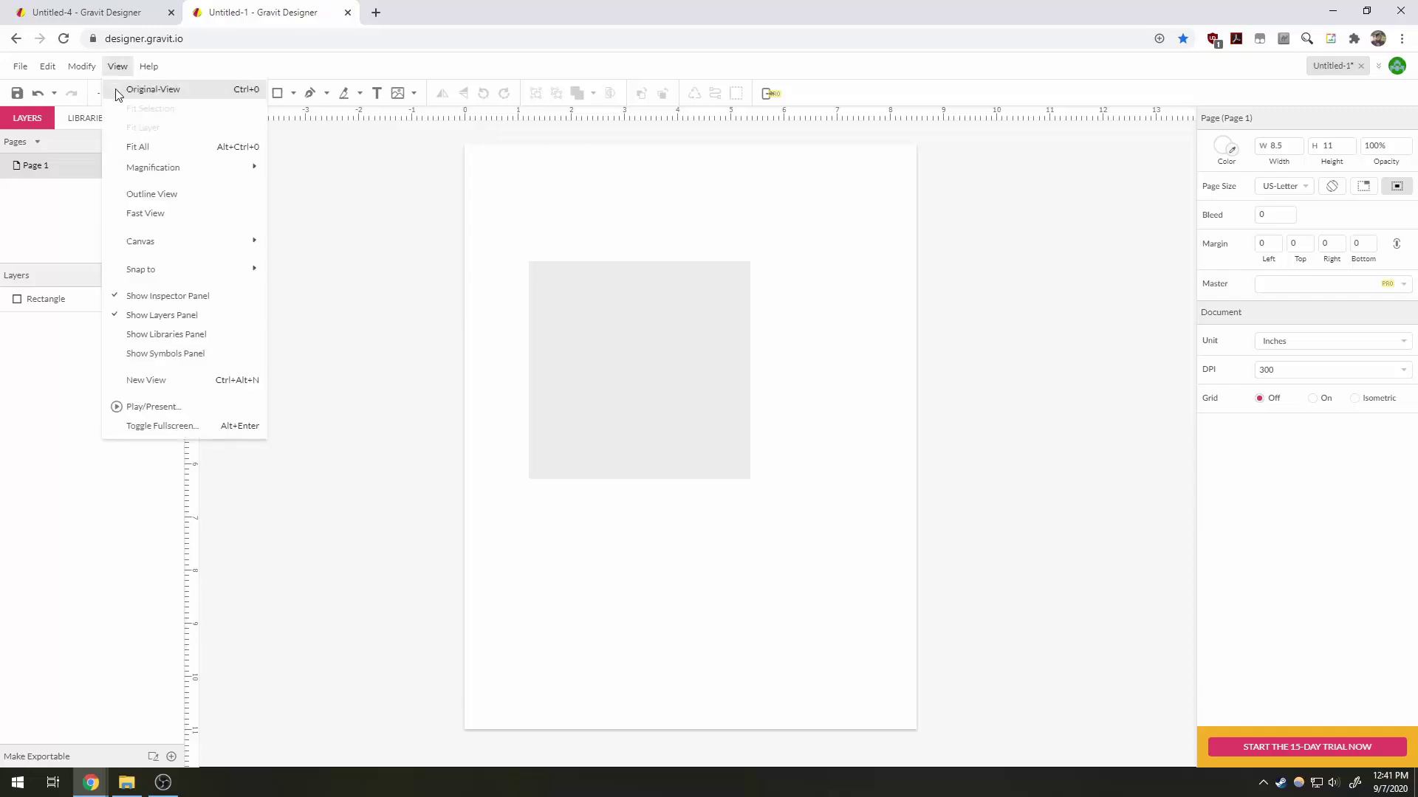
pyautogui.moveTo(189, 240)
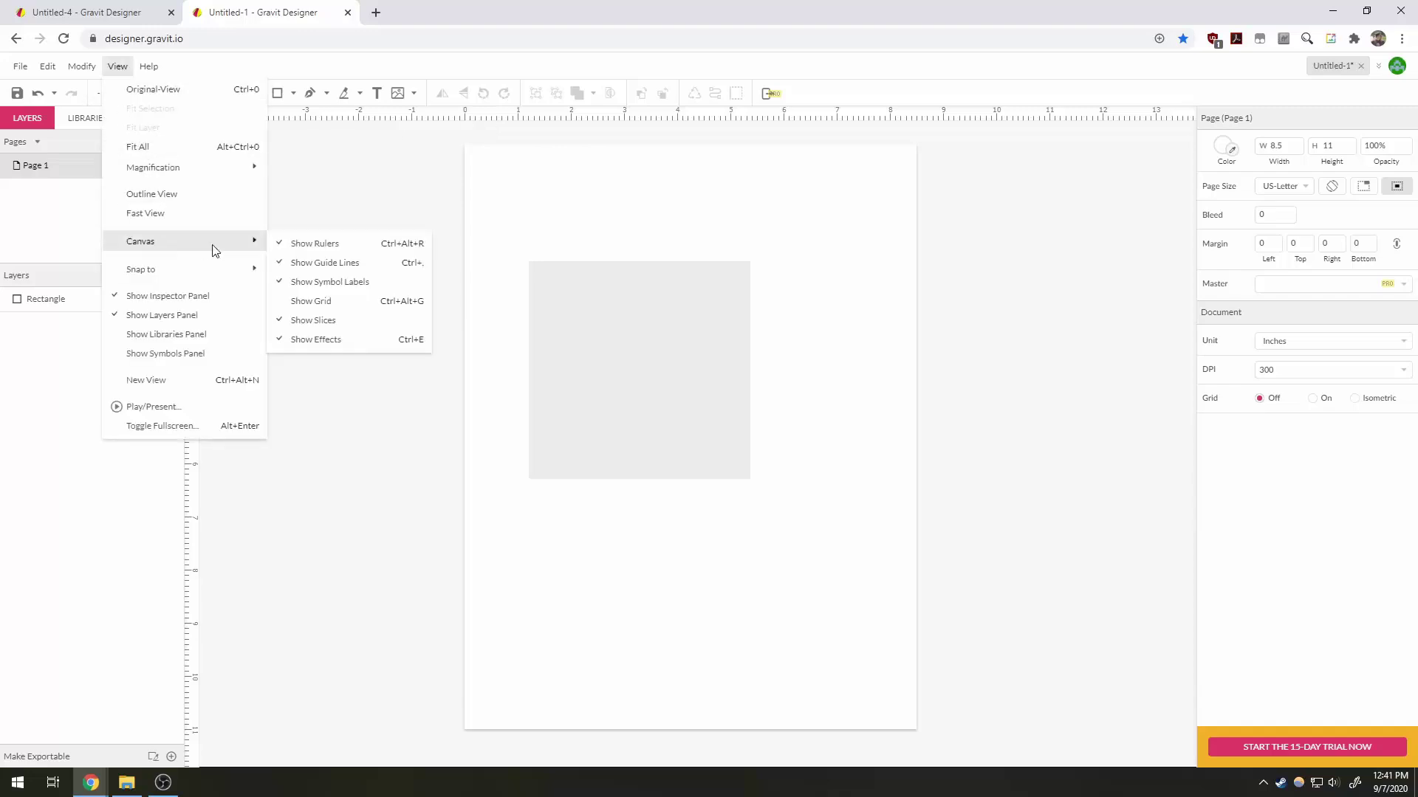
pyautogui.click(339, 245)
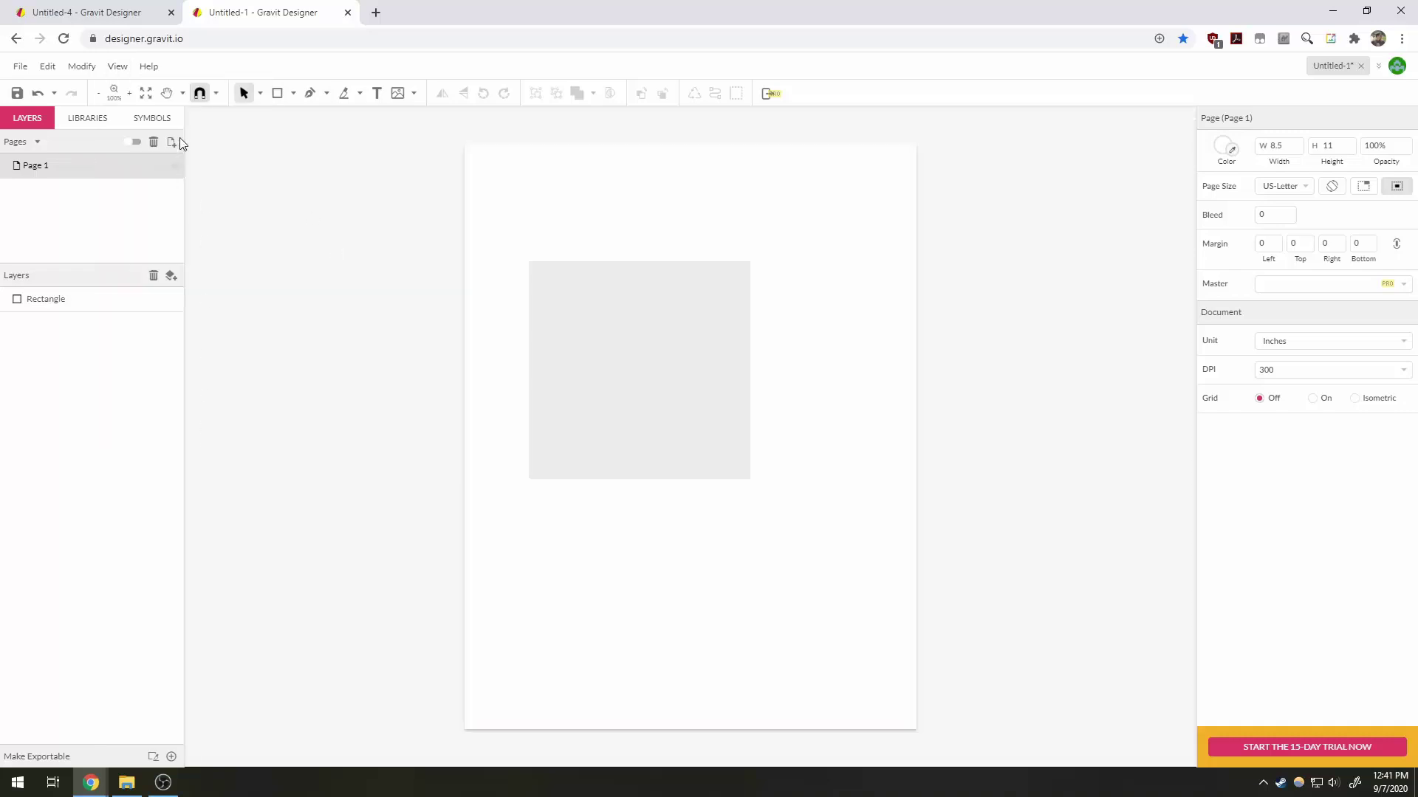
pyautogui.click(121, 65)
pyautogui.moveTo(212, 248)
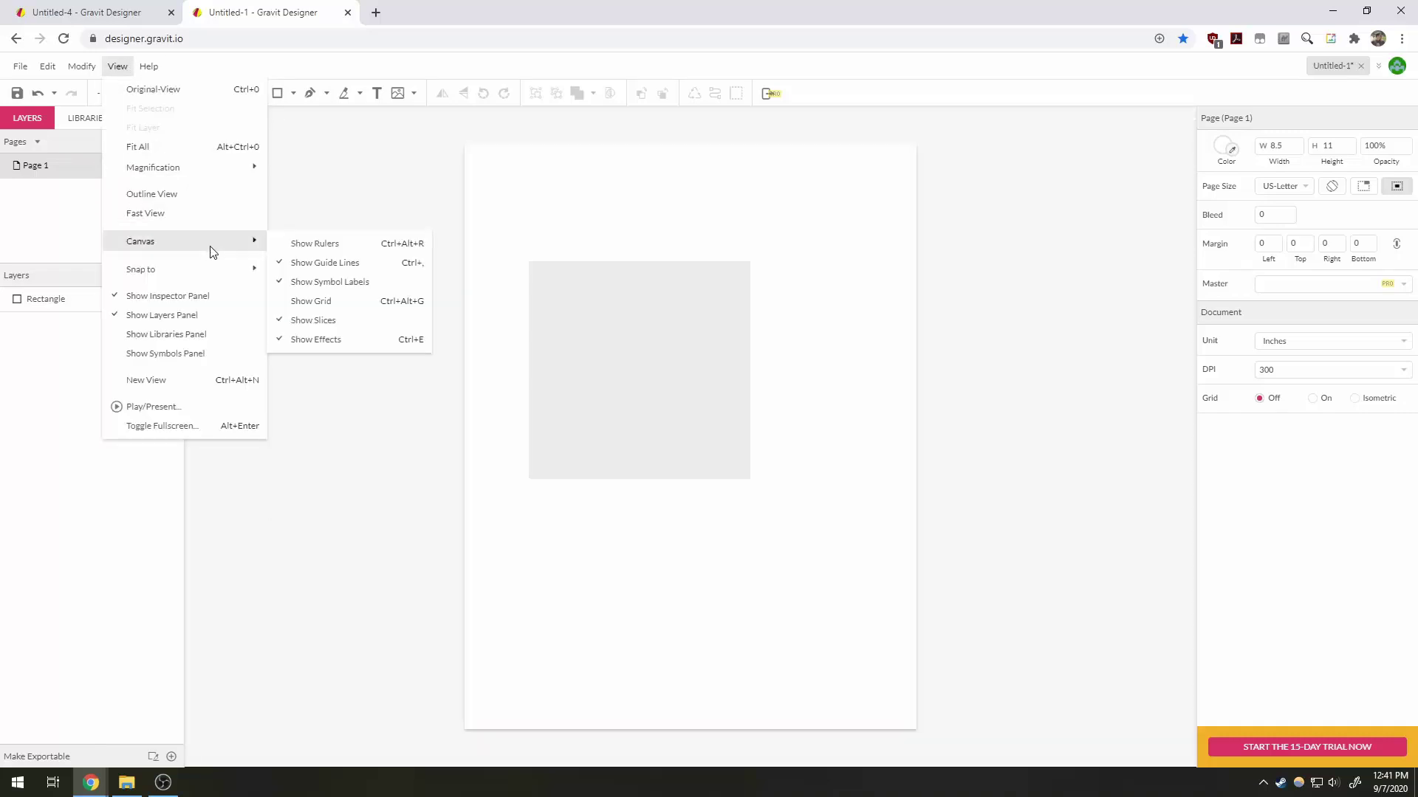
pyautogui.click(342, 250)
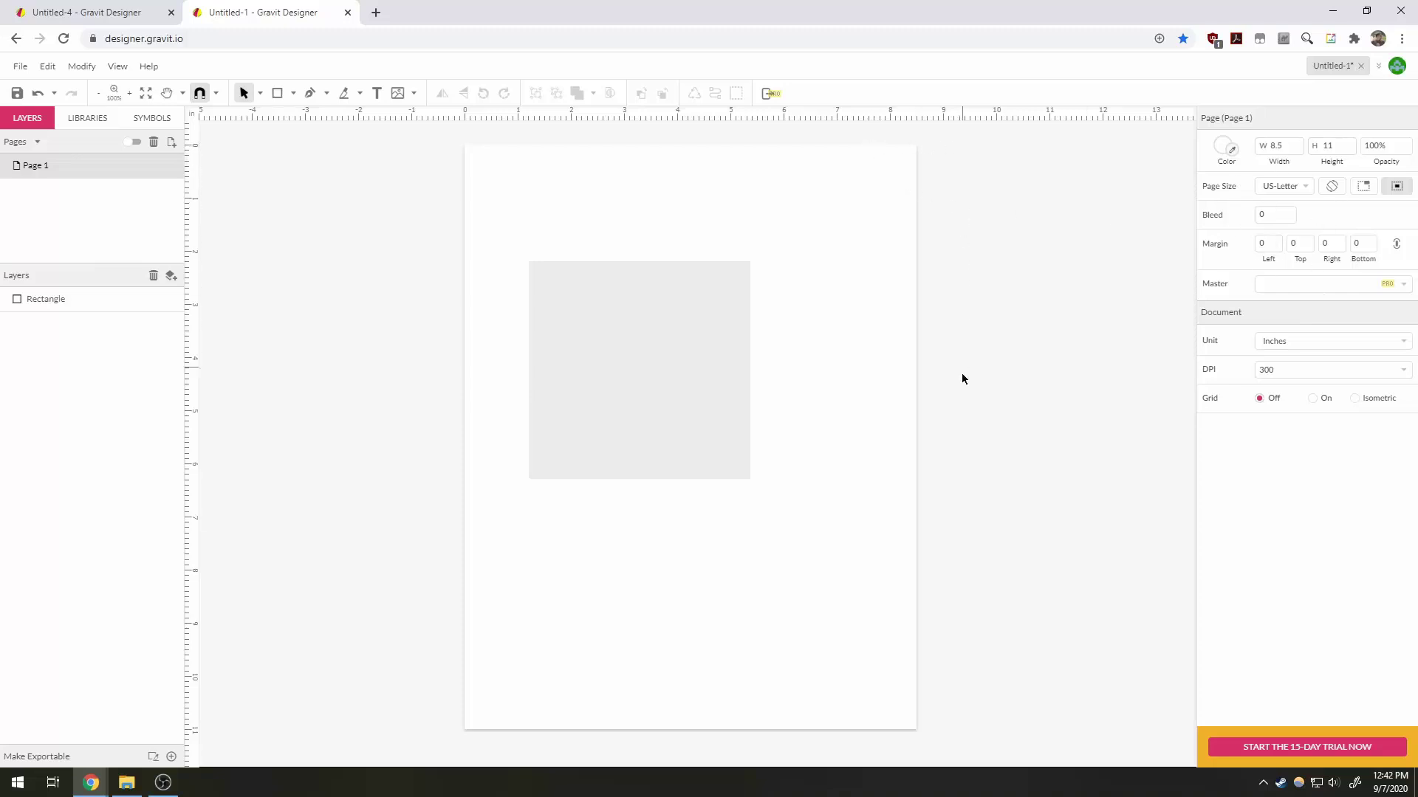
pyautogui.moveTo(1283, 146)
pyautogui.mouseDown()
pyautogui.moveTo(1291, 118)
pyautogui.moveTo(1283, 144)
pyautogui.mouseUp()
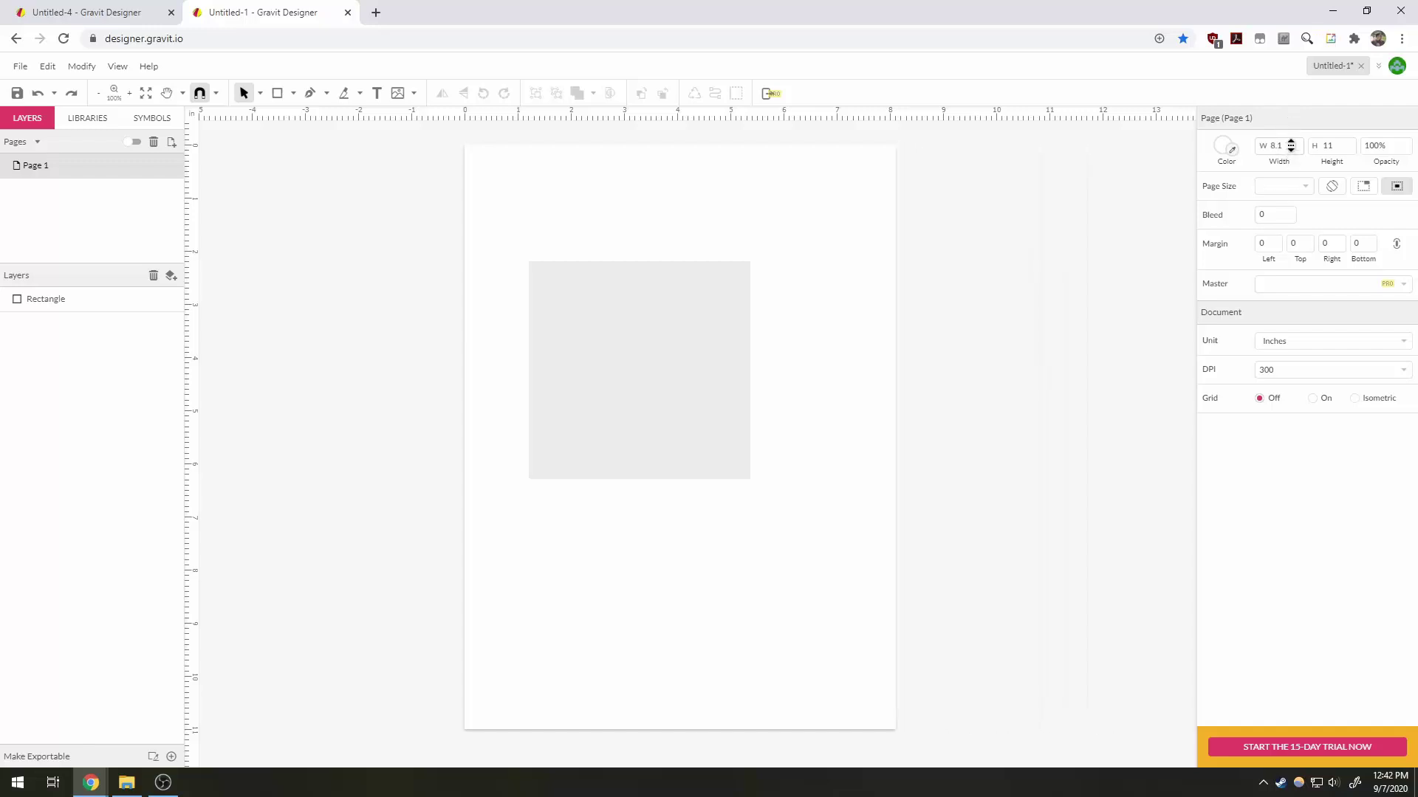
# Set the page width back to 8.5 in and flip the orientation, ending in portrait.
pyautogui.click(1292, 146)
pyautogui.write('8.5')
pyautogui.press('Tab')
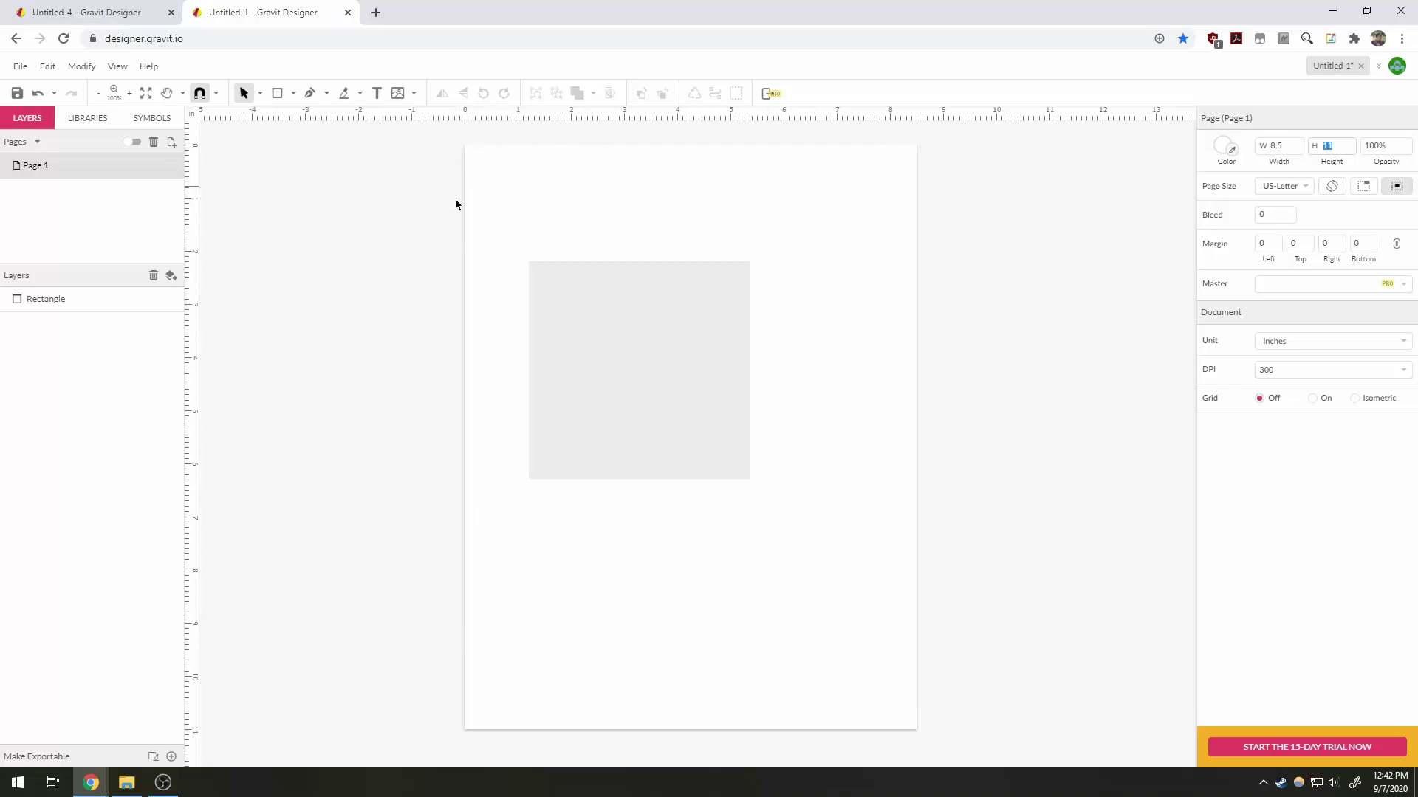
pyautogui.click(1334, 188)
pyautogui.click(1334, 188)
pyautogui.click(1334, 187)
pyautogui.click(1334, 188)
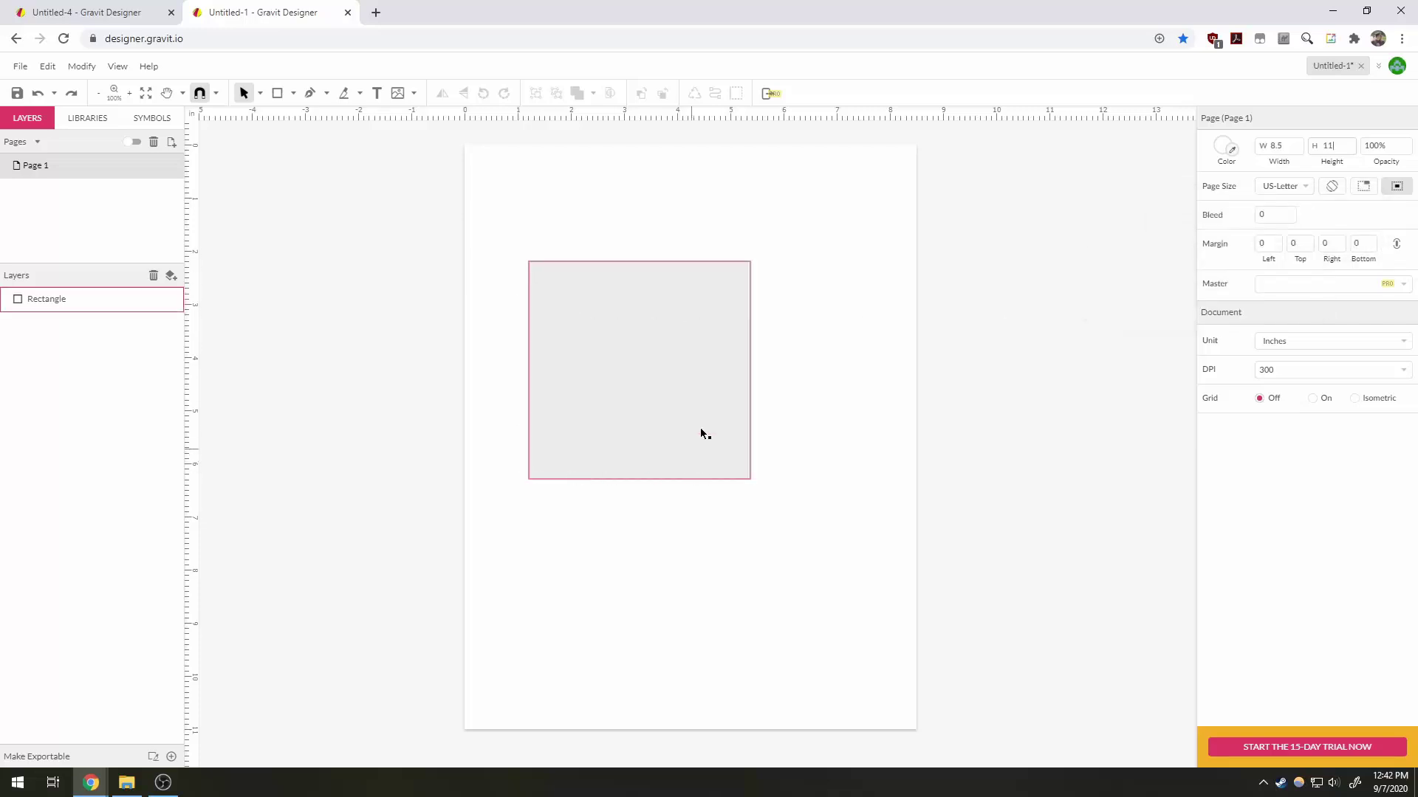
# Trim the page to the rectangle, undo it, toggle Clip Content, and select the rectangle.
pyautogui.click(1364, 189)
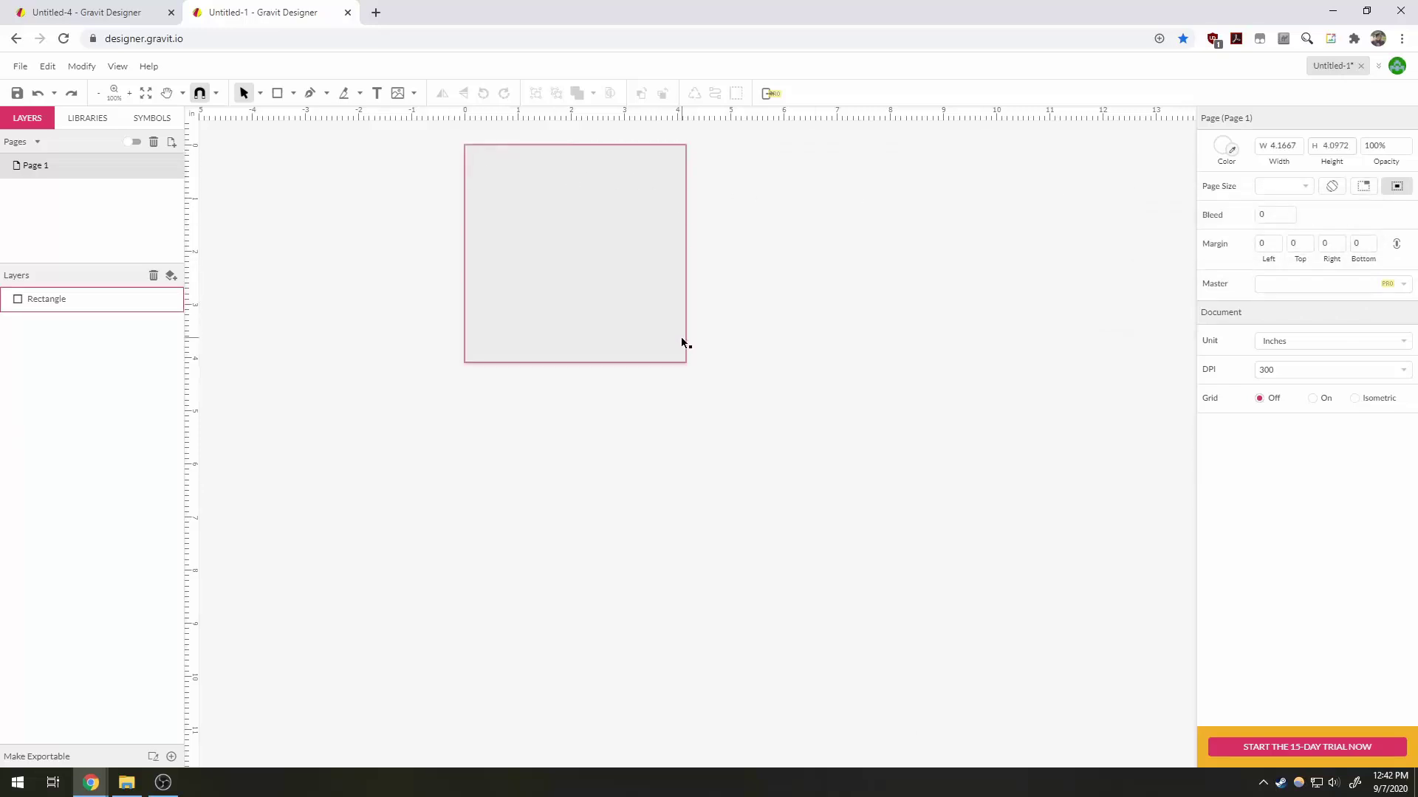
pyautogui.hotkey('ctrl', 'z')
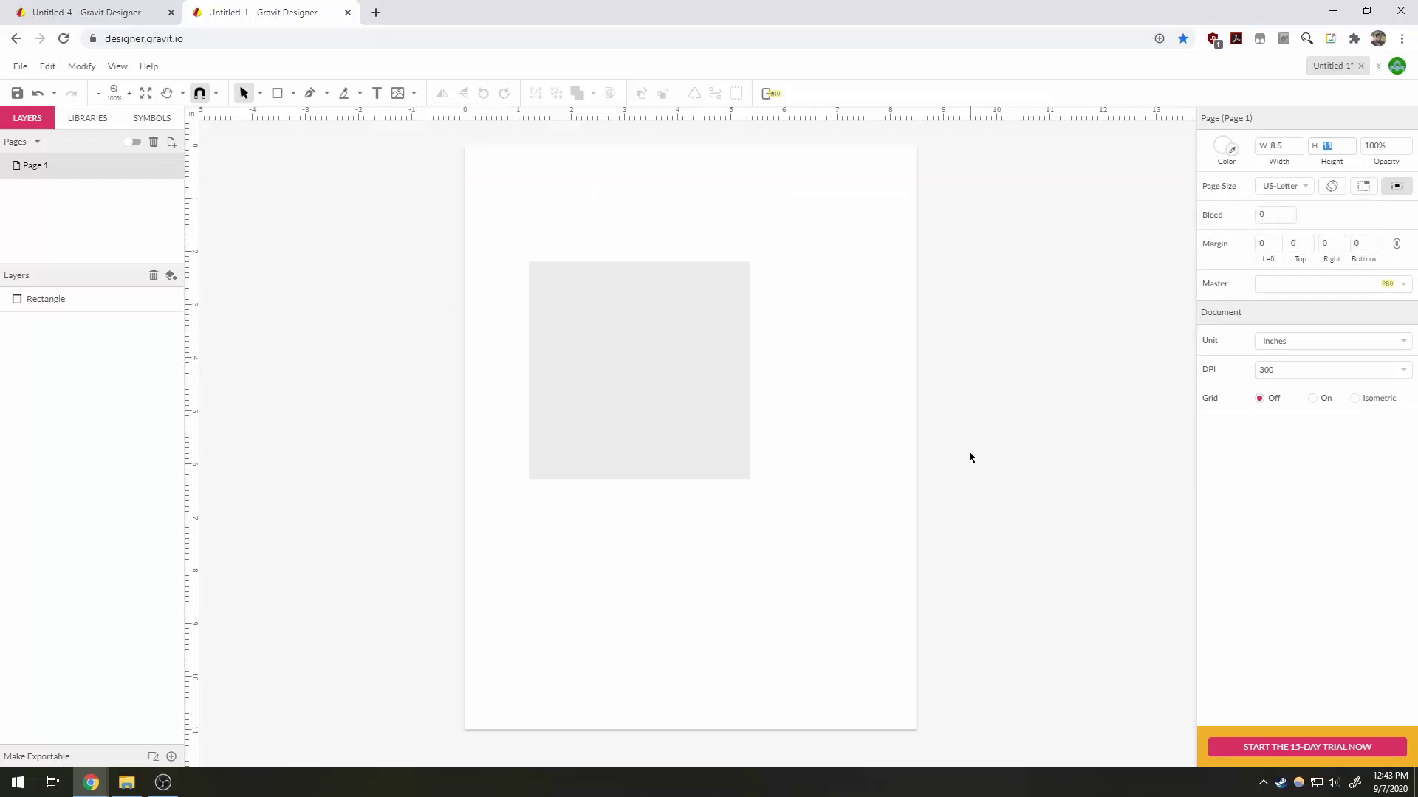
pyautogui.click(1396, 187)
pyautogui.click(1396, 187)
pyautogui.click(1396, 187)
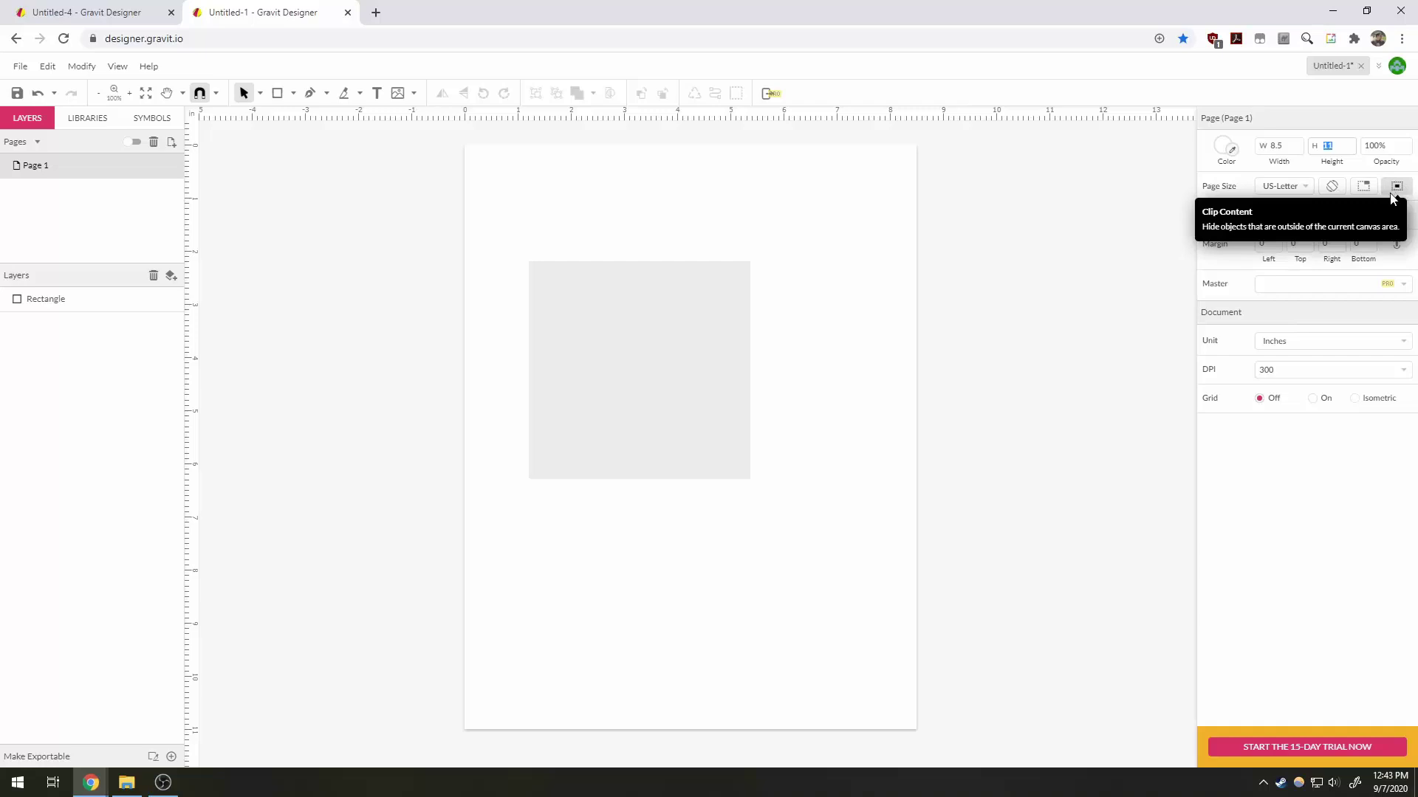
pyautogui.click(1396, 188)
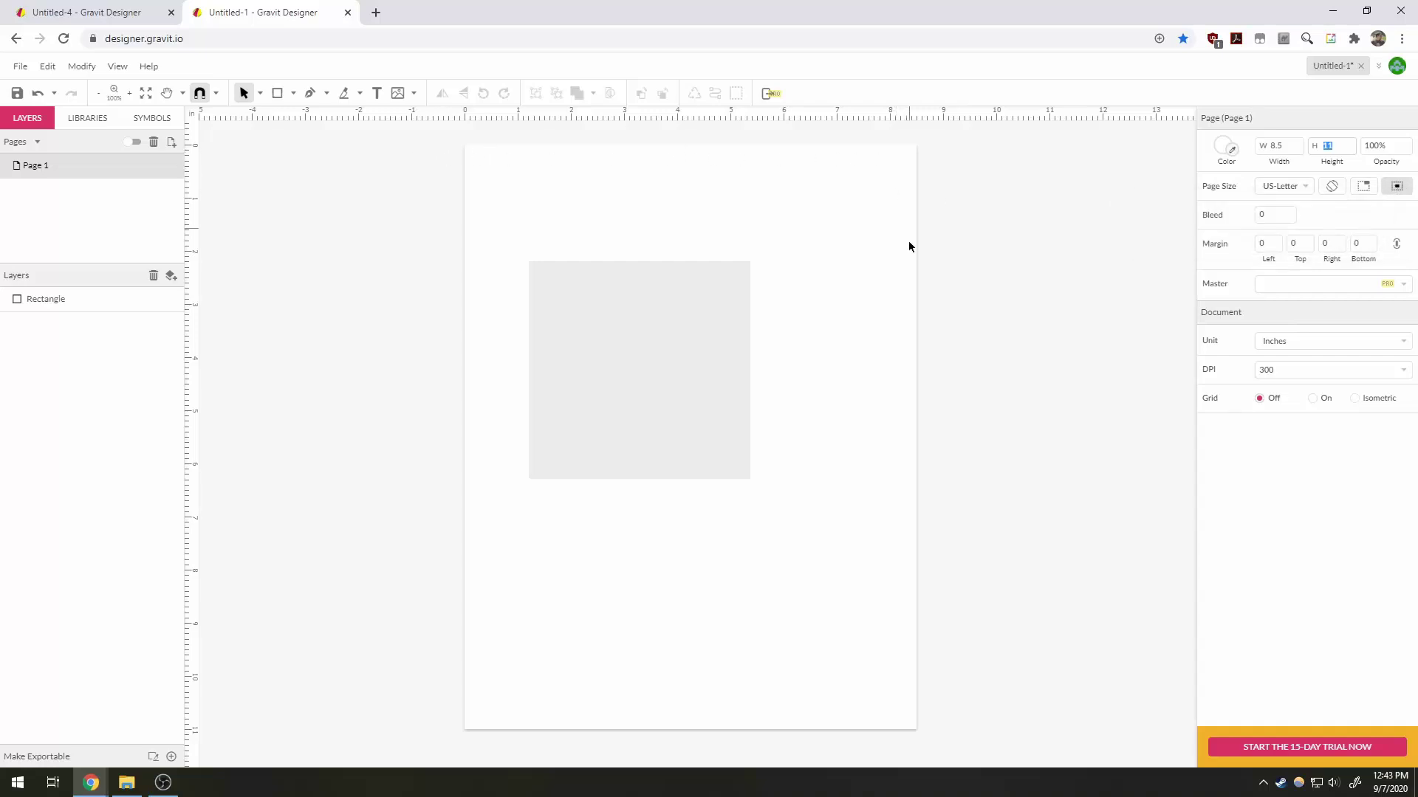
pyautogui.click(636, 375)
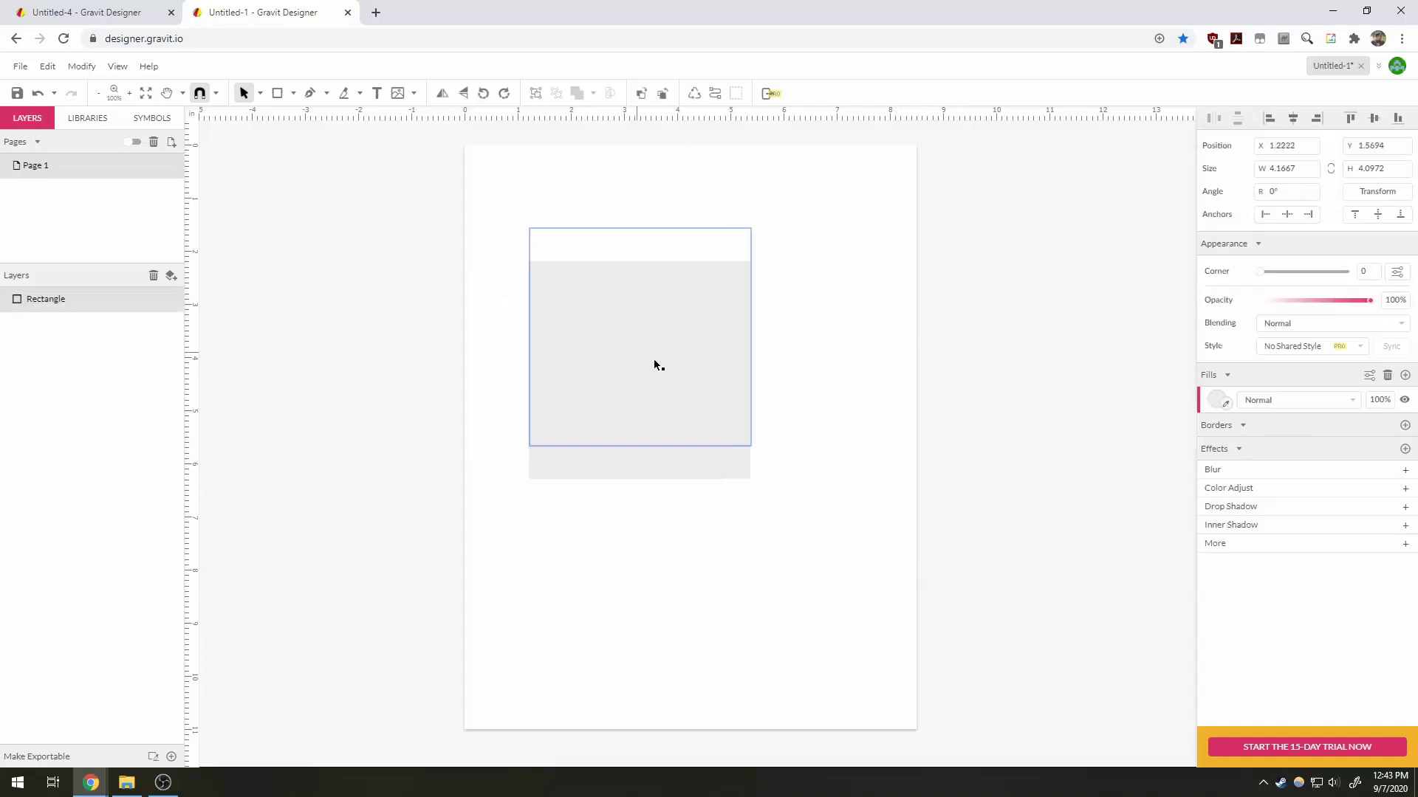
# Fill the rectangle red (#E31010).
pyautogui.click(1217, 400)
pyautogui.click(1375, 442)
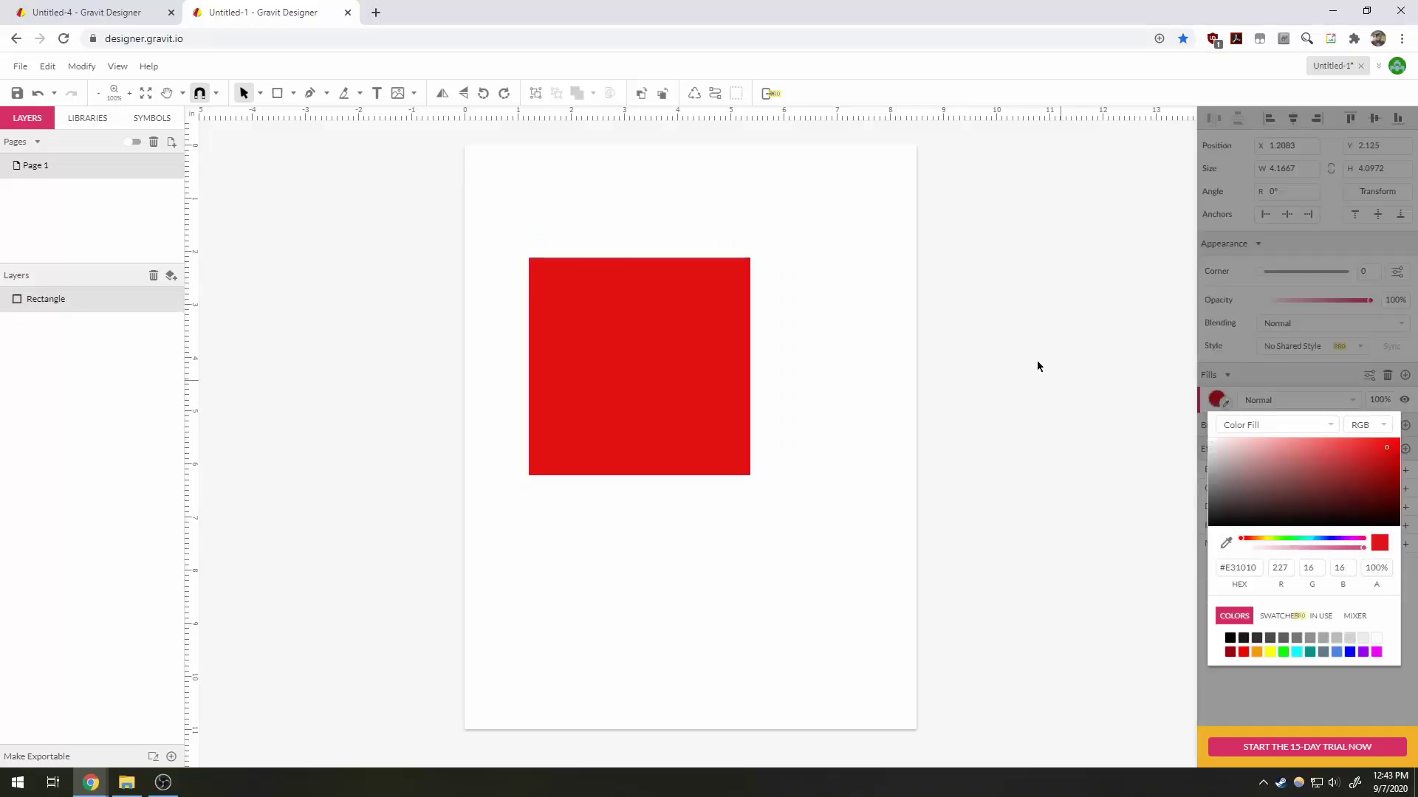
pyautogui.click(986, 339)
# Move the red square past the right page edge, toggle Clip Content, then shift it back onto the page.
pyautogui.moveTo(618, 385); pyautogui.dragTo(889, 358)
pyautogui.click(624, 334)
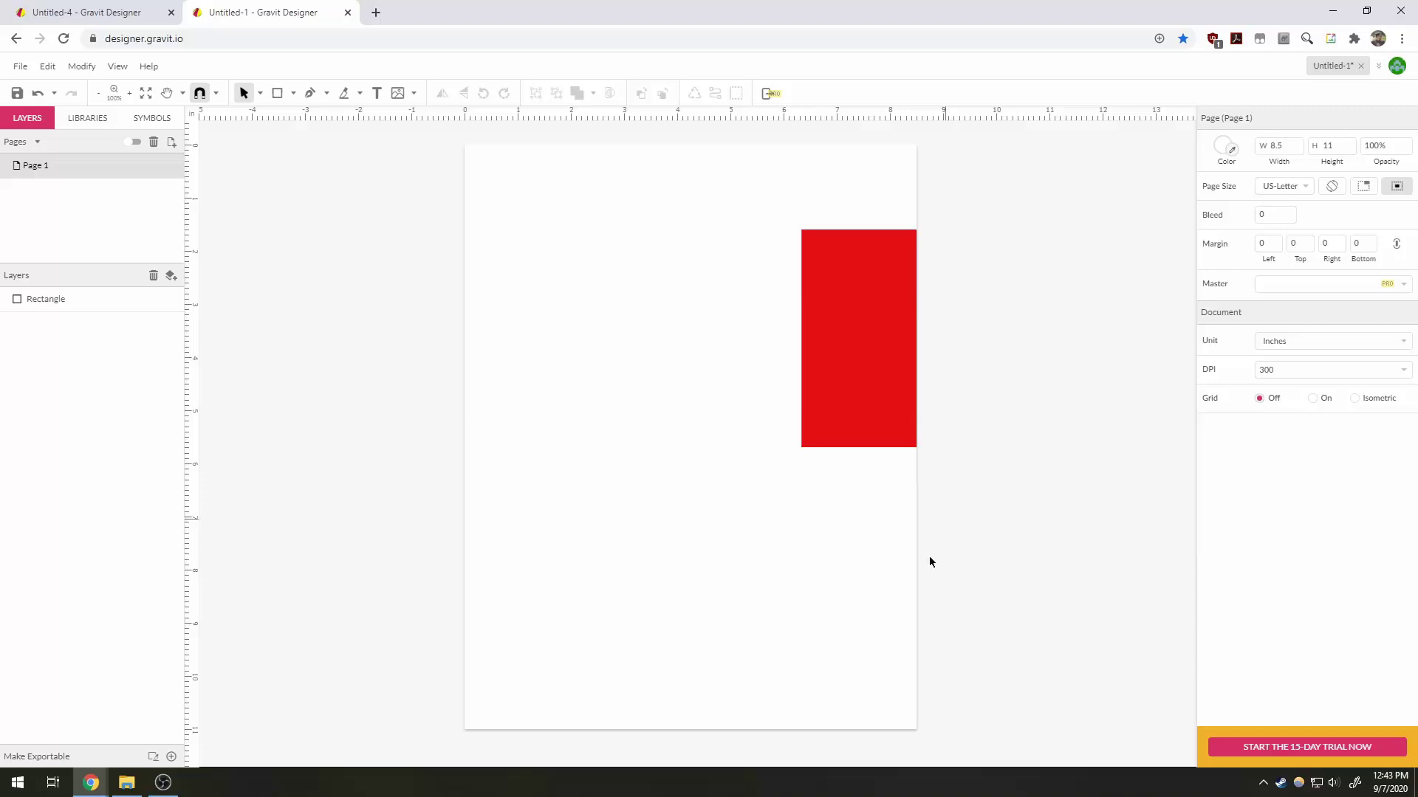
pyautogui.click(1396, 186)
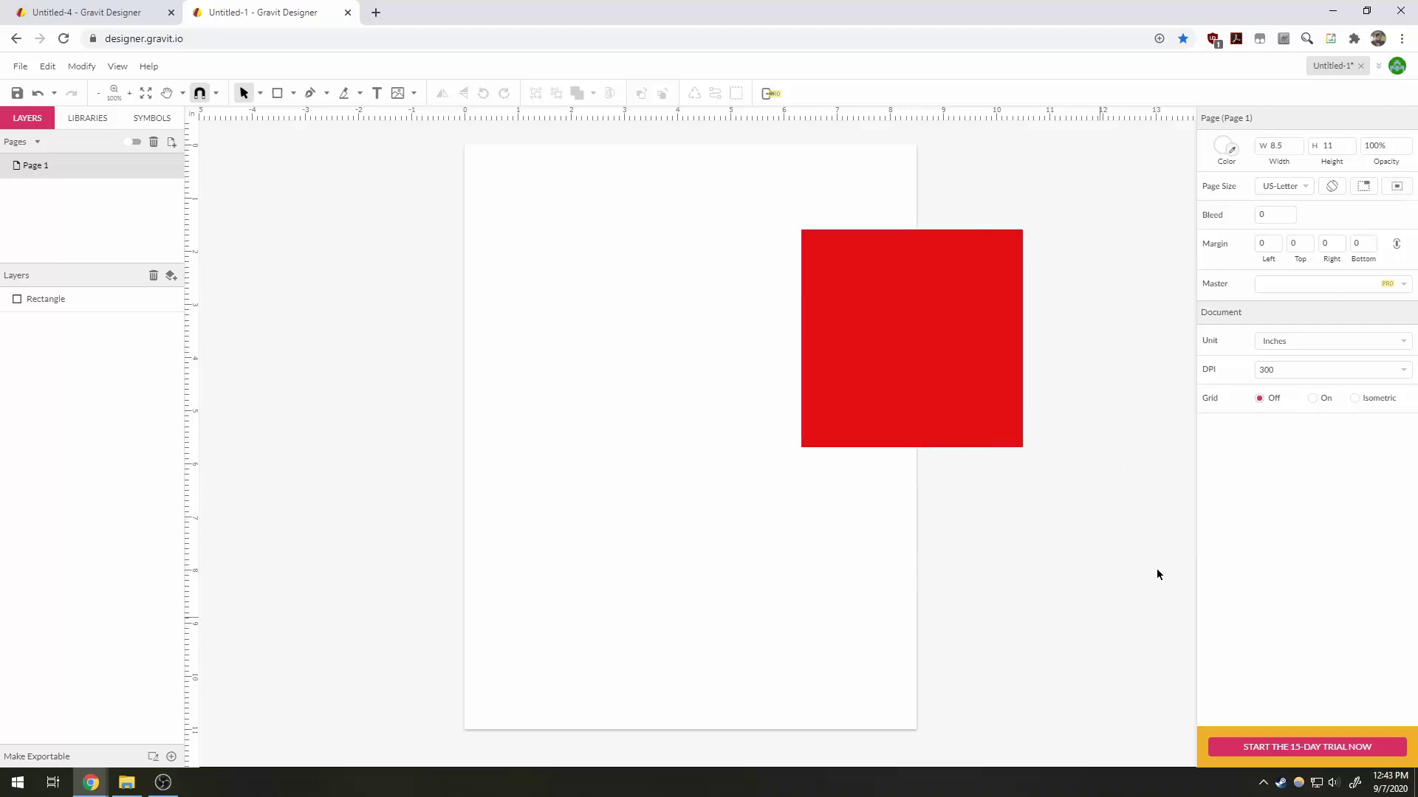
pyautogui.click(1396, 187)
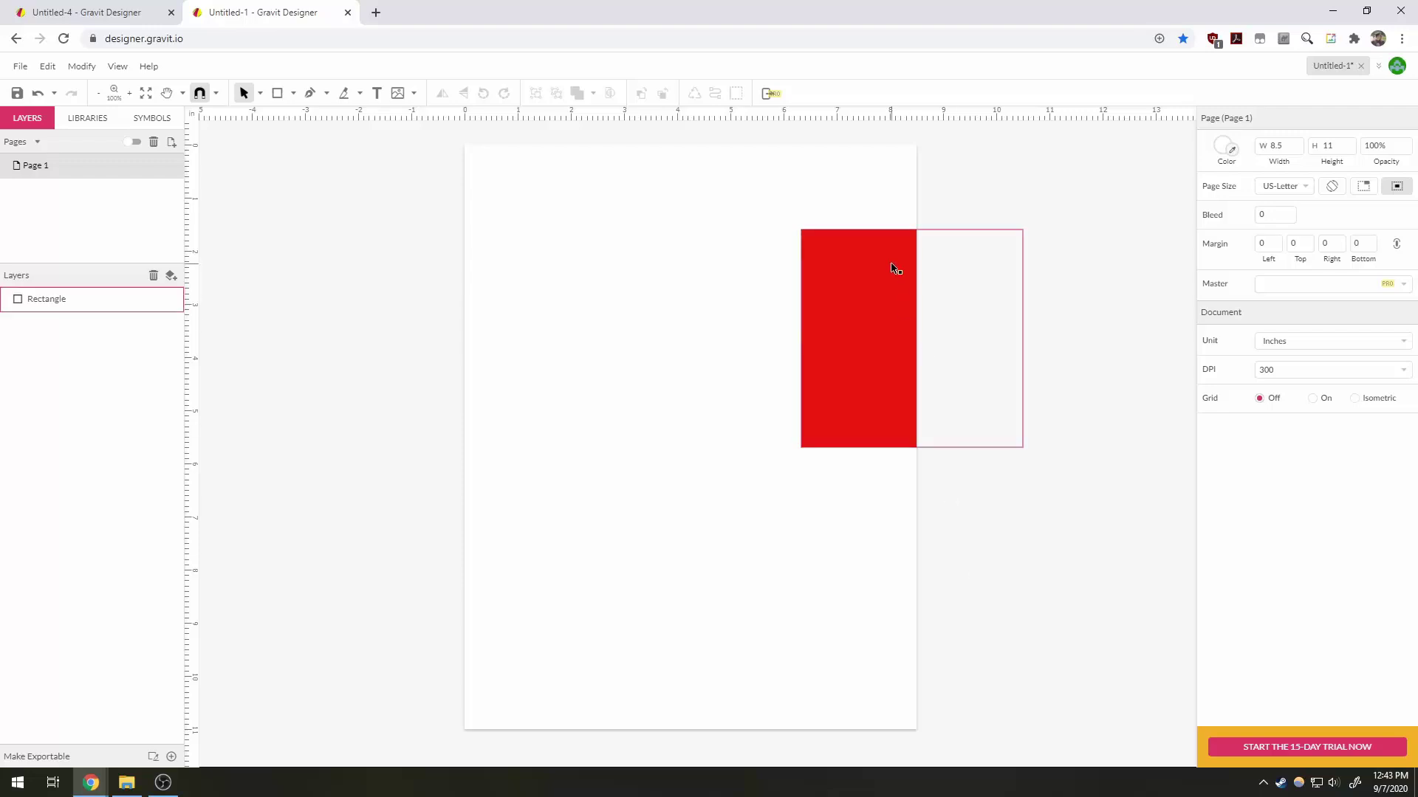
pyautogui.moveTo(899, 273); pyautogui.dragTo(821, 333)
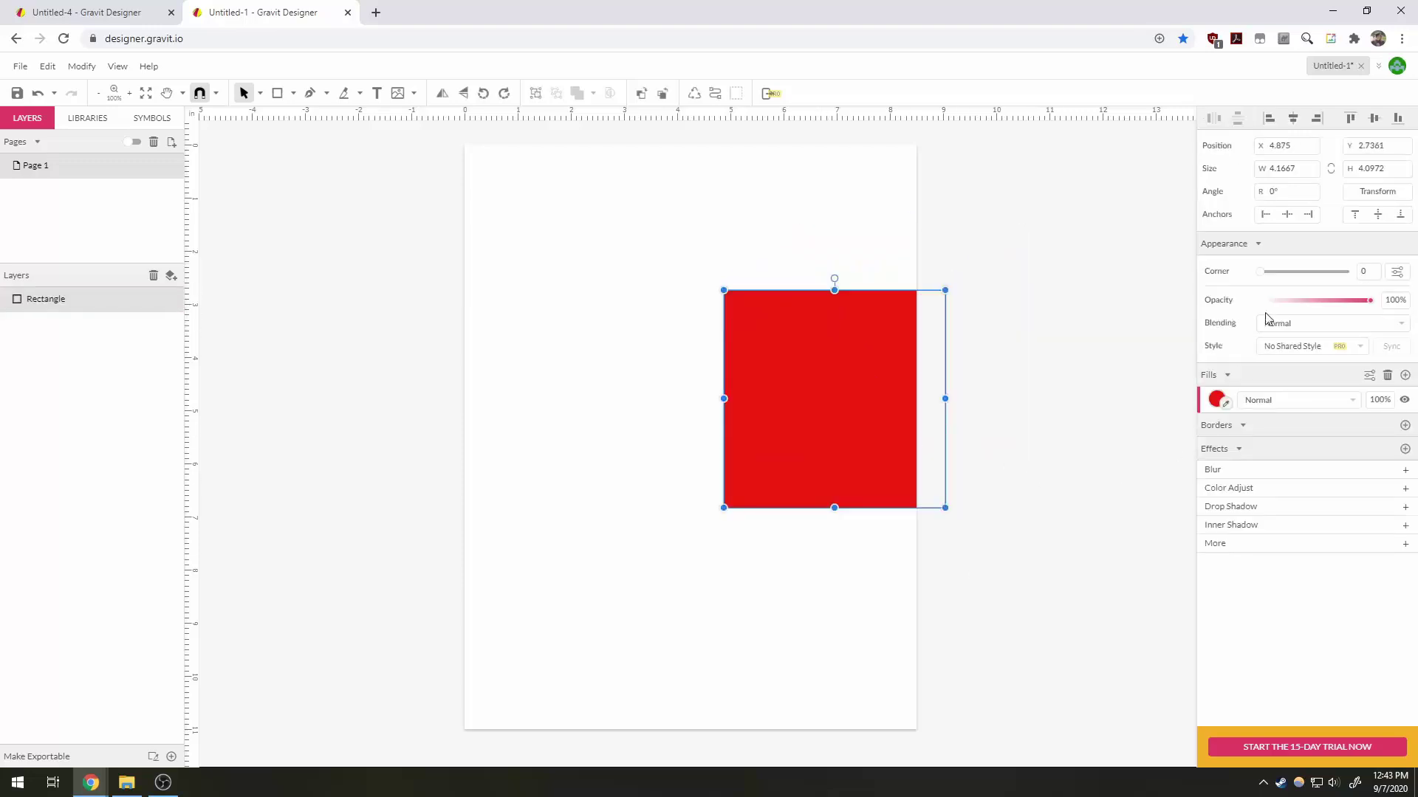
pyautogui.click(794, 194)
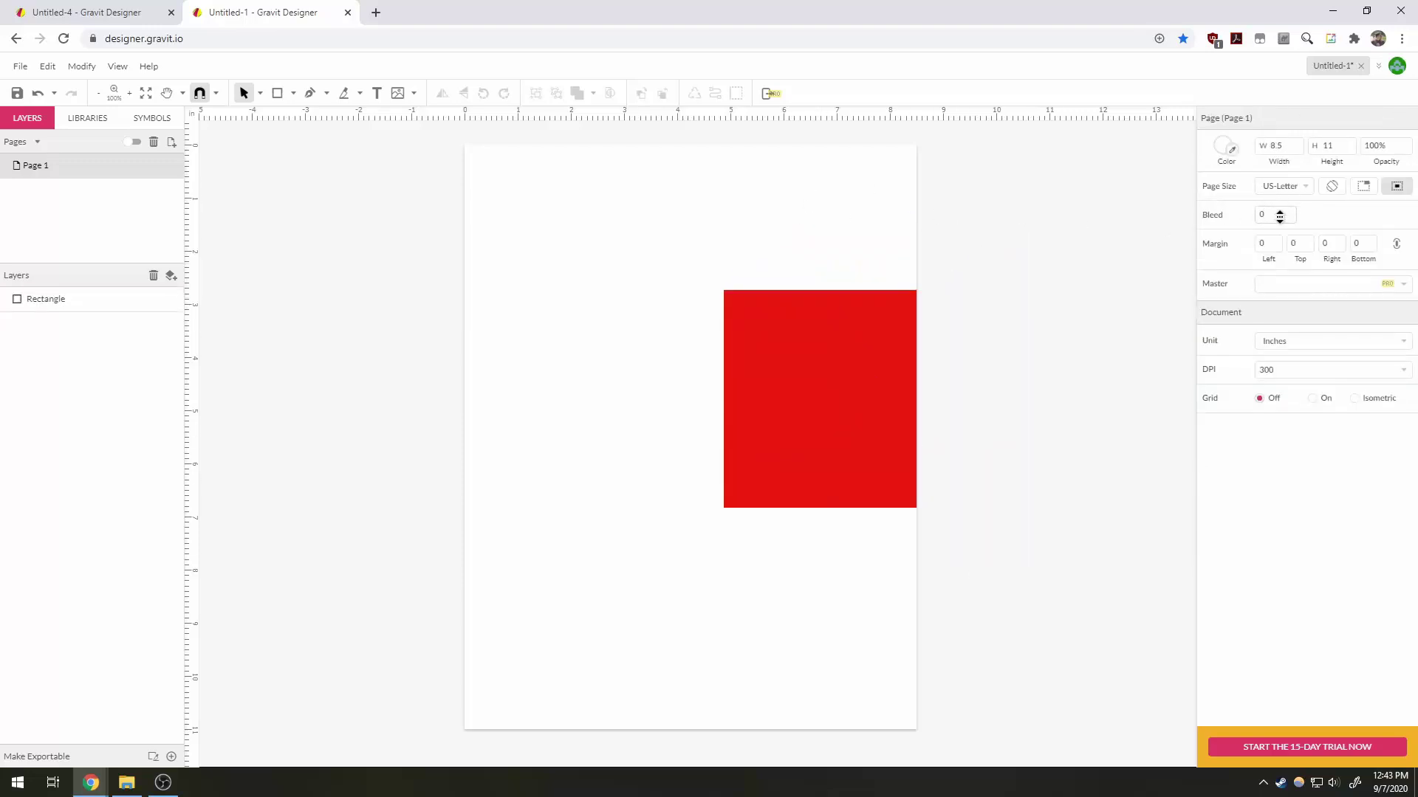
# Adjust the page bleed and margins, then move the red square flush with the right margin.
pyautogui.moveTo(1282, 216); pyautogui.dragTo(1292, 256)
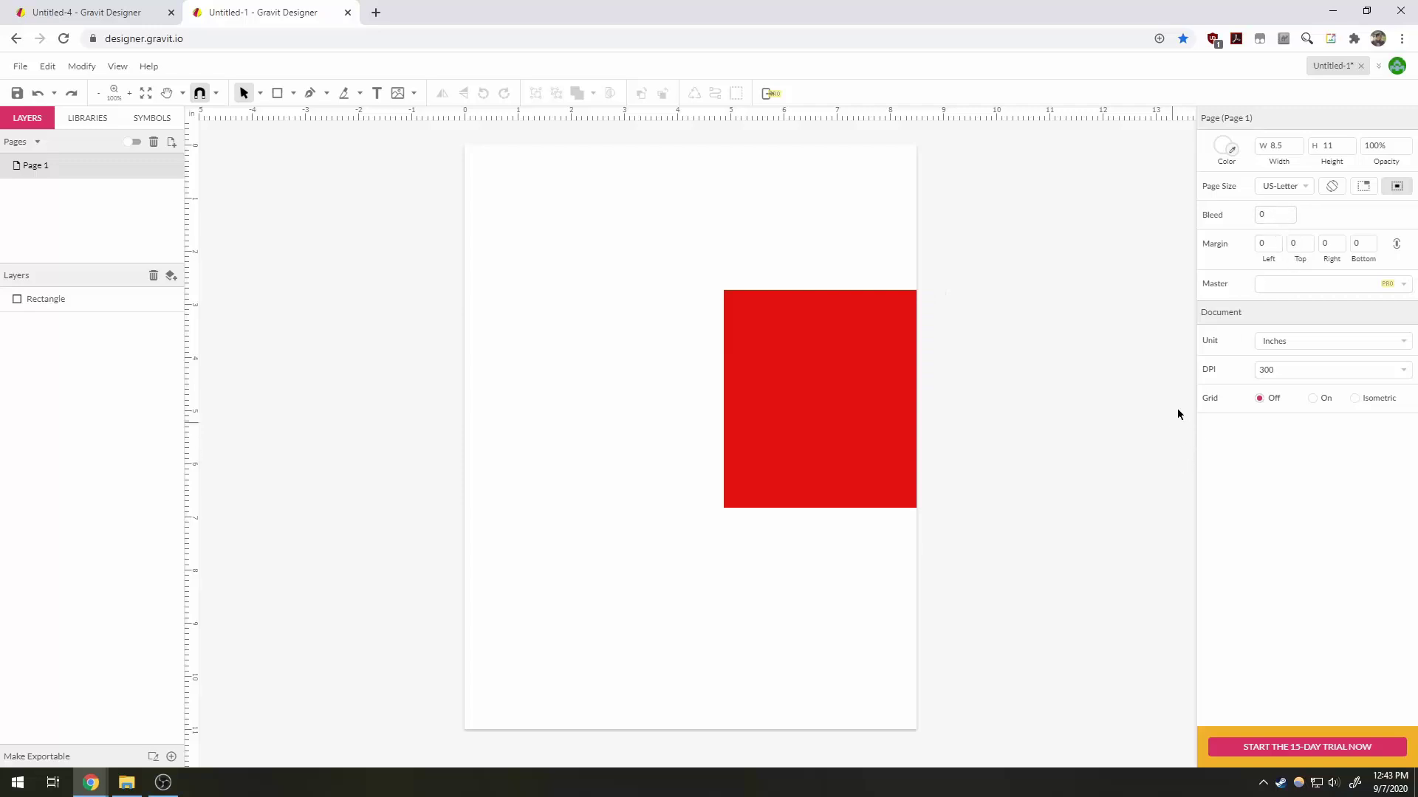
pyautogui.click(1272, 238)
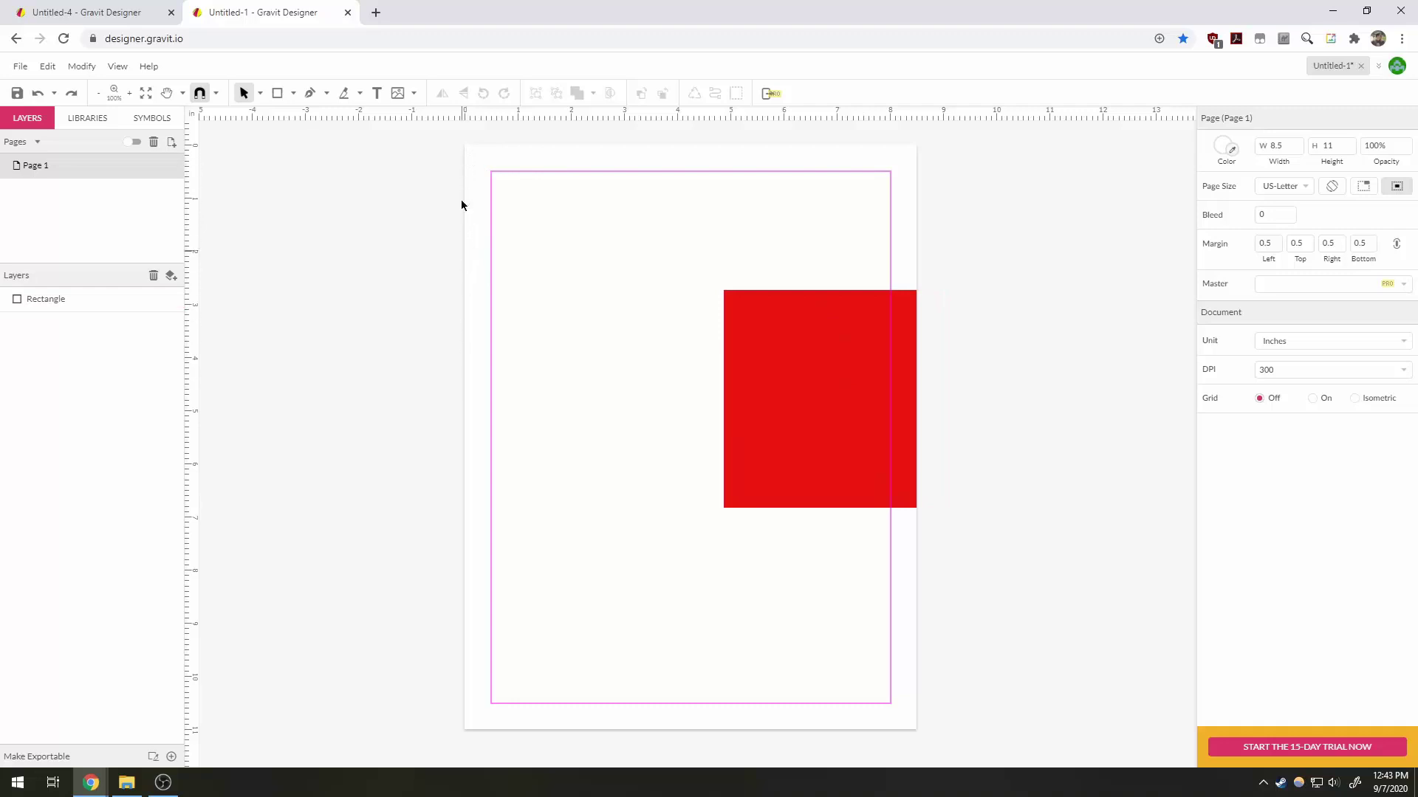
pyautogui.click(823, 399)
pyautogui.moveTo(823, 399); pyautogui.dragTo(767, 399)
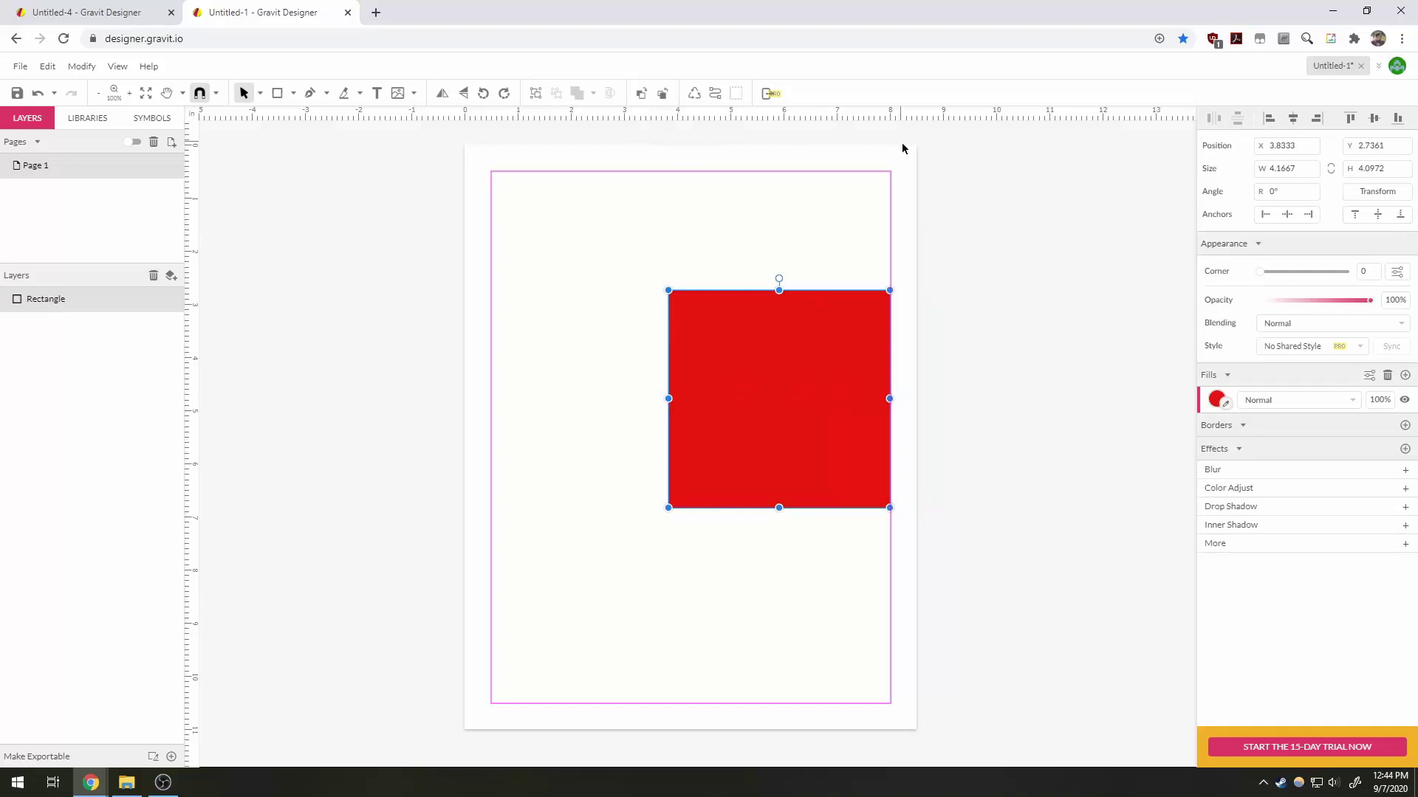
pyautogui.click(872, 244)
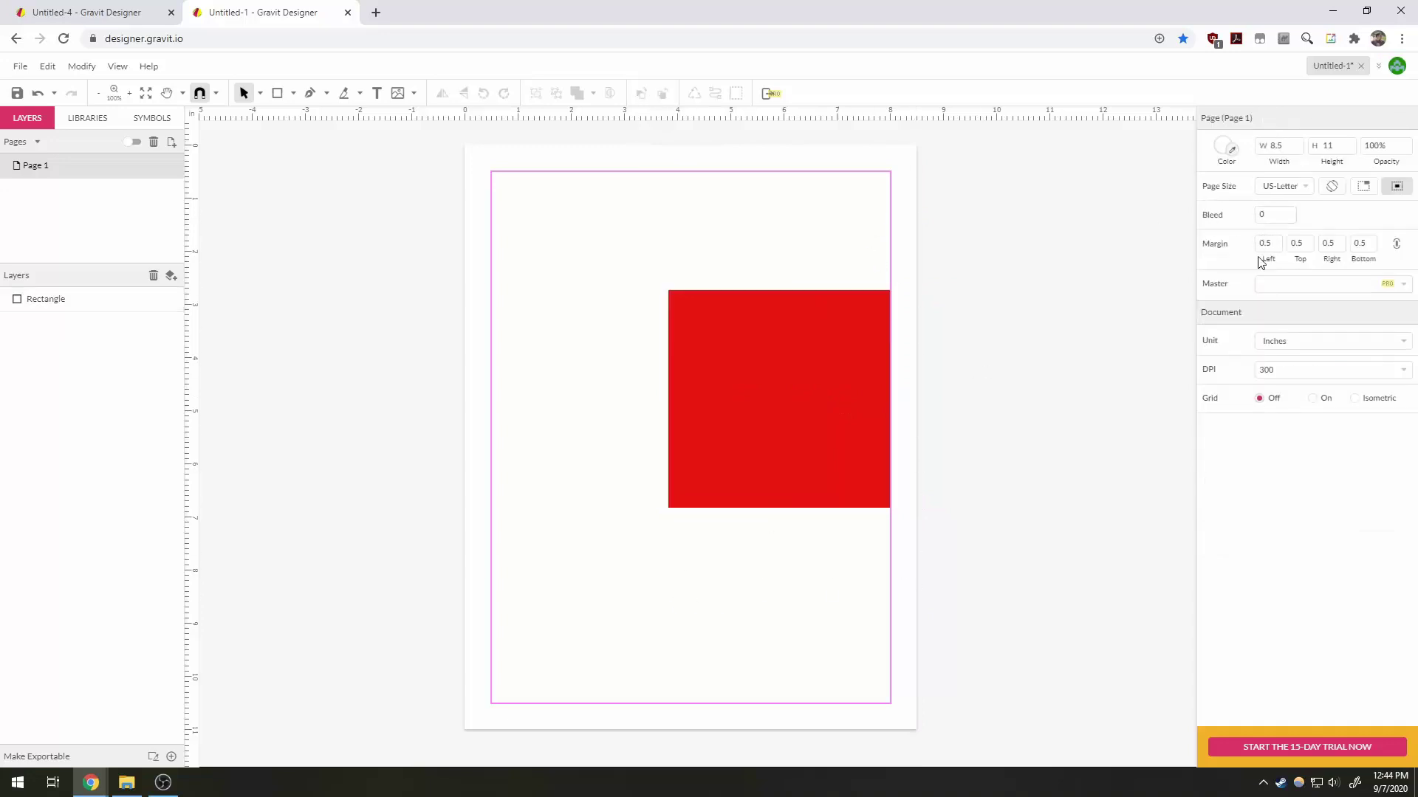
# Raise the top margin to 1.8 in and move the red square inside the margins toward the centre.
pyautogui.scroll(2, 1267, 244)
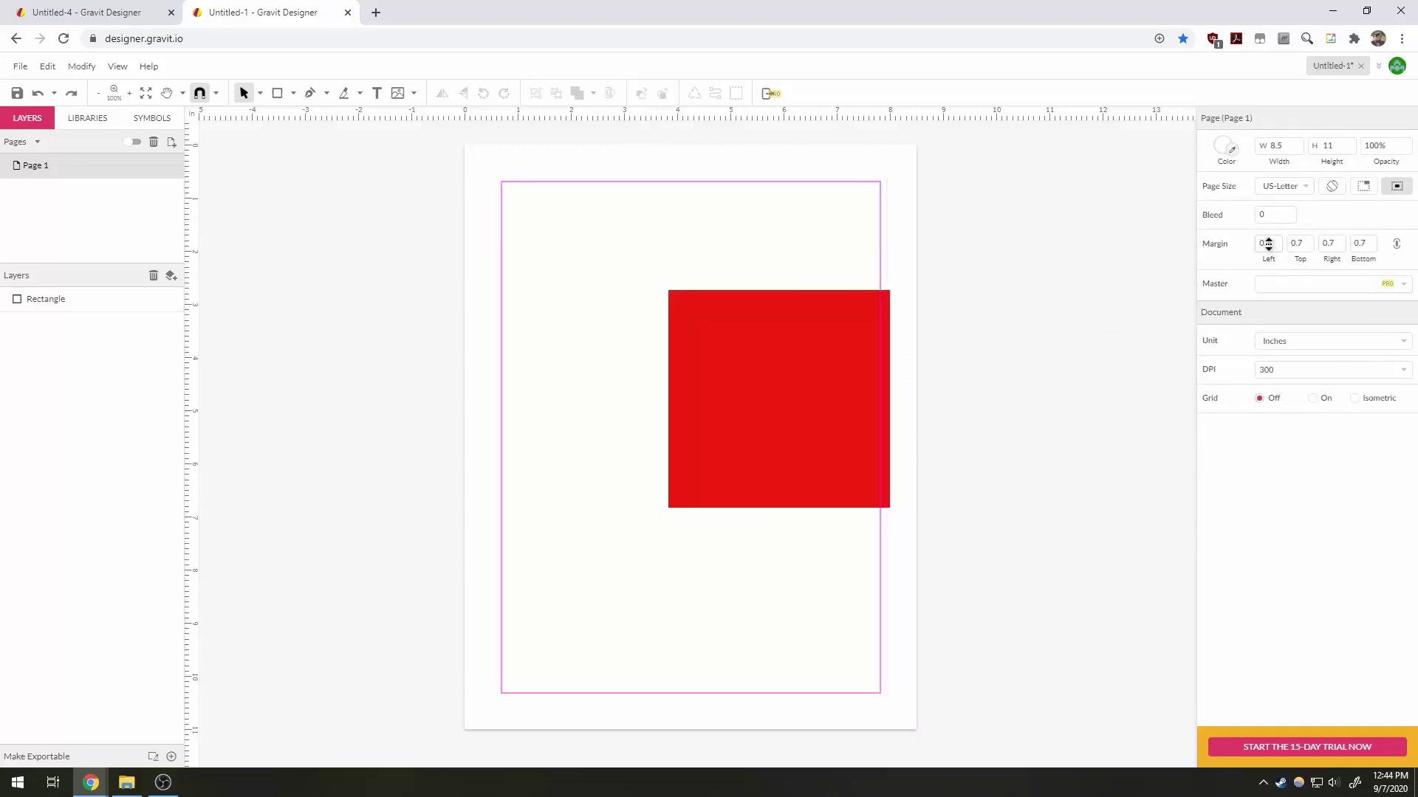
pyautogui.scroll(-6, 1267, 243)
pyautogui.scroll(2, 1267, 245)
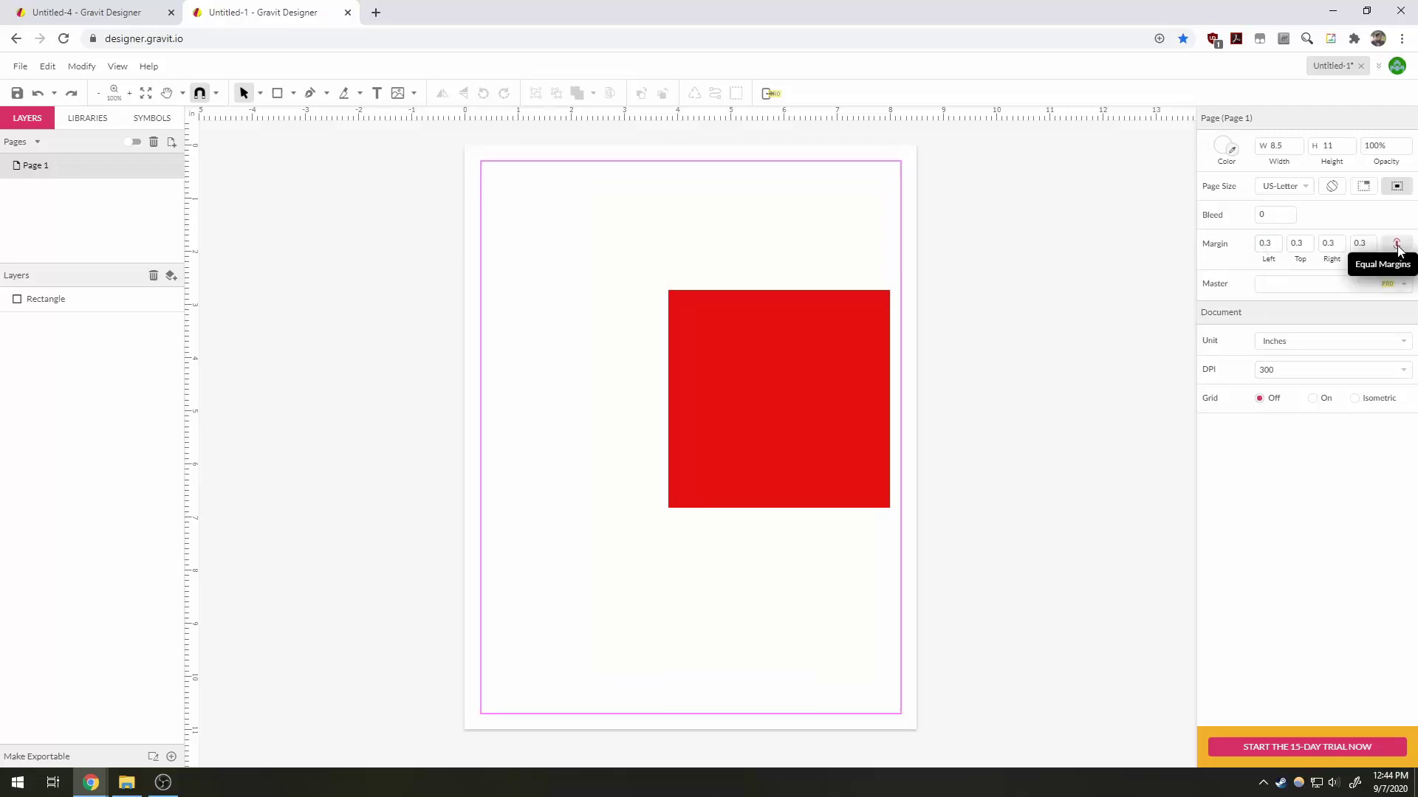
pyautogui.moveTo(1290, 243)
pyautogui.mouseDown()
pyautogui.moveTo(1293, 220)
pyautogui.moveTo(1291, 238)
pyautogui.mouseUp()
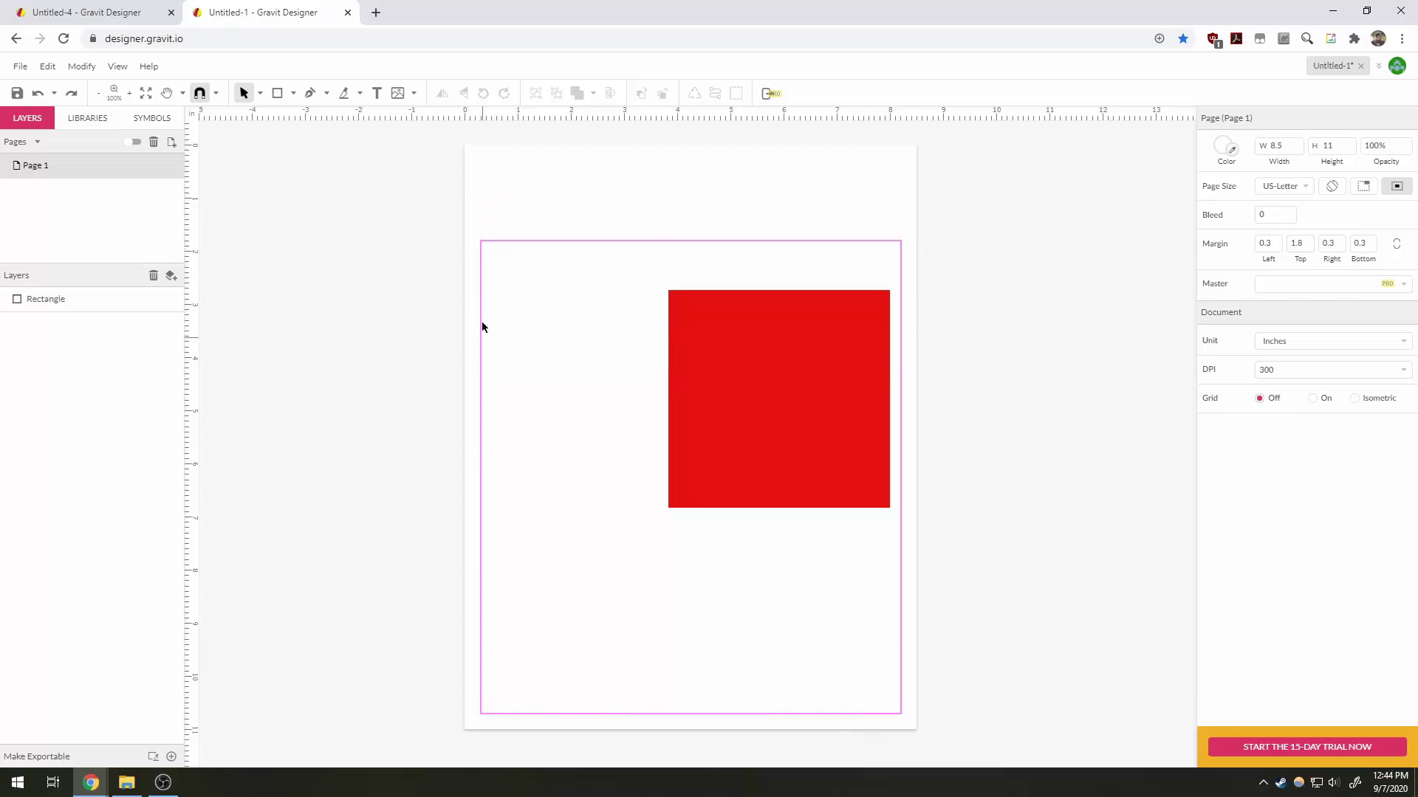
pyautogui.moveTo(842, 361); pyautogui.dragTo(853, 318)
pyautogui.click(810, 541)
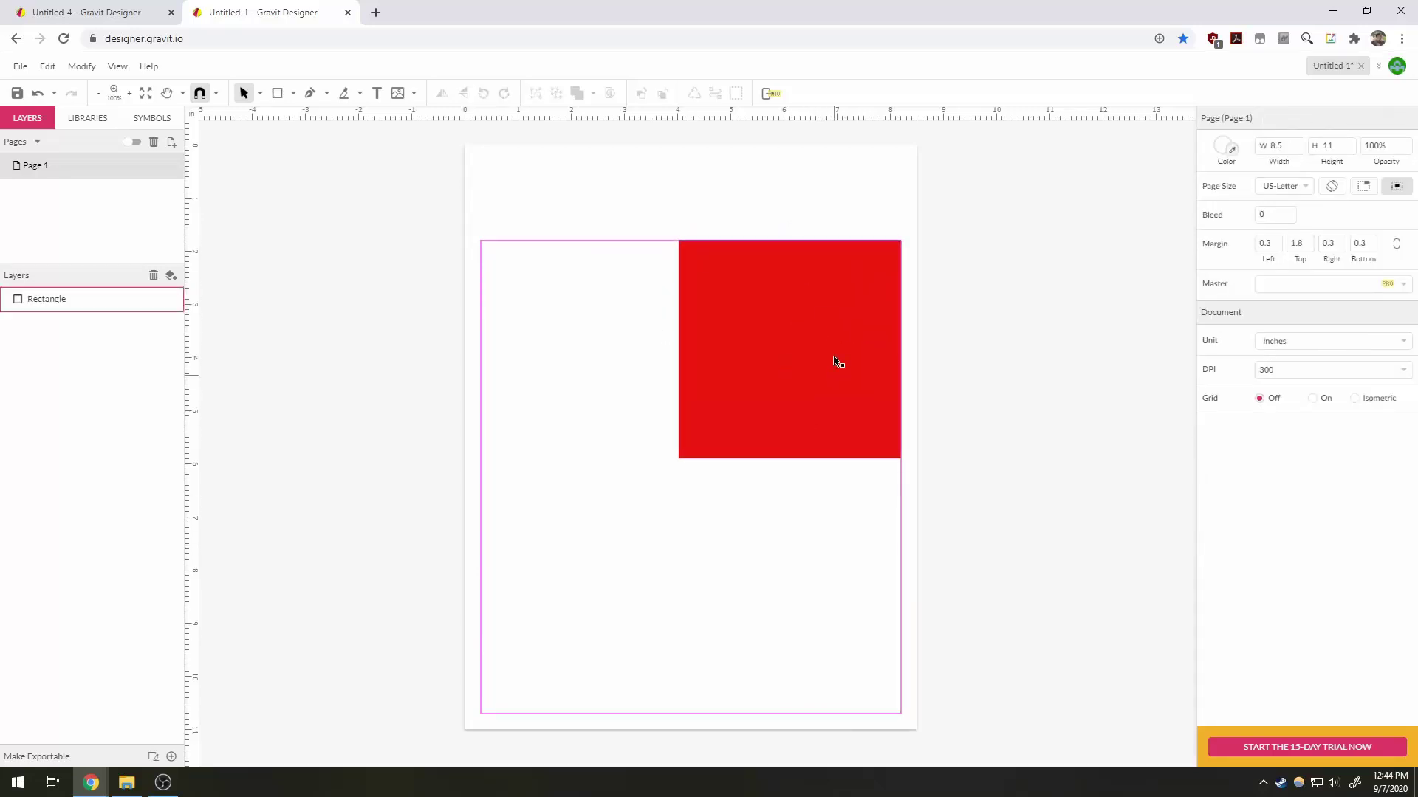
pyautogui.moveTo(830, 369); pyautogui.dragTo(790, 459)
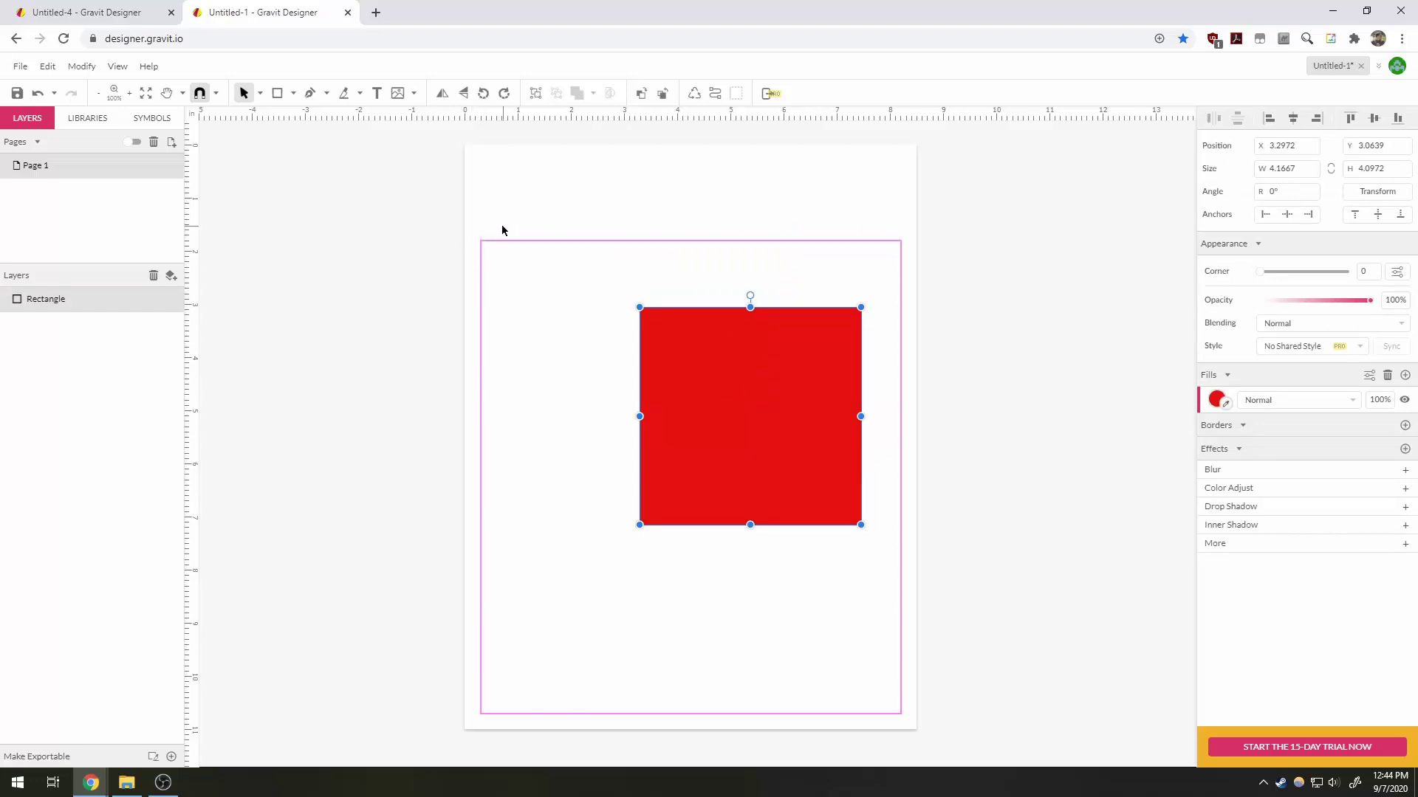
pyautogui.click(20, 66)
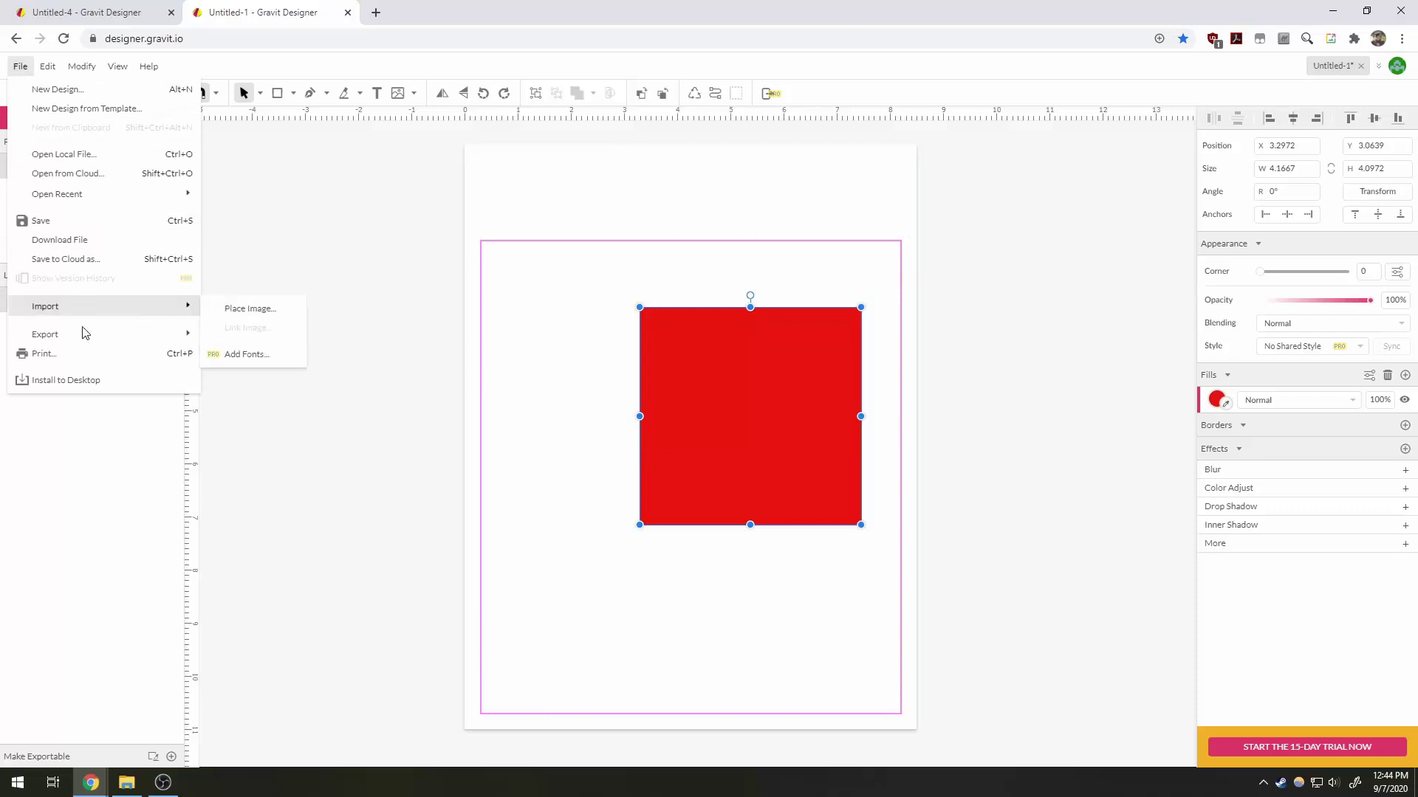
pyautogui.click(89, 358)
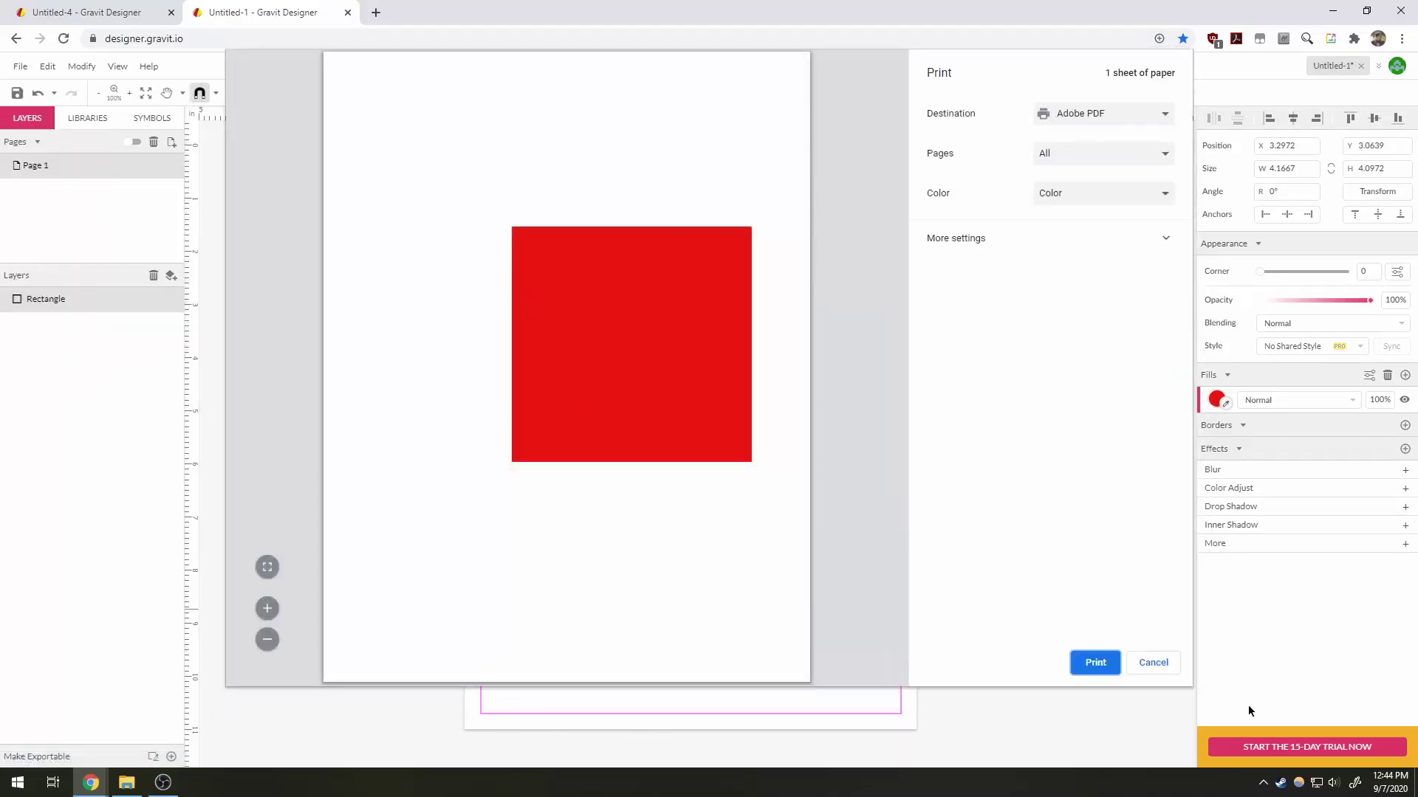
pyautogui.click(1155, 667)
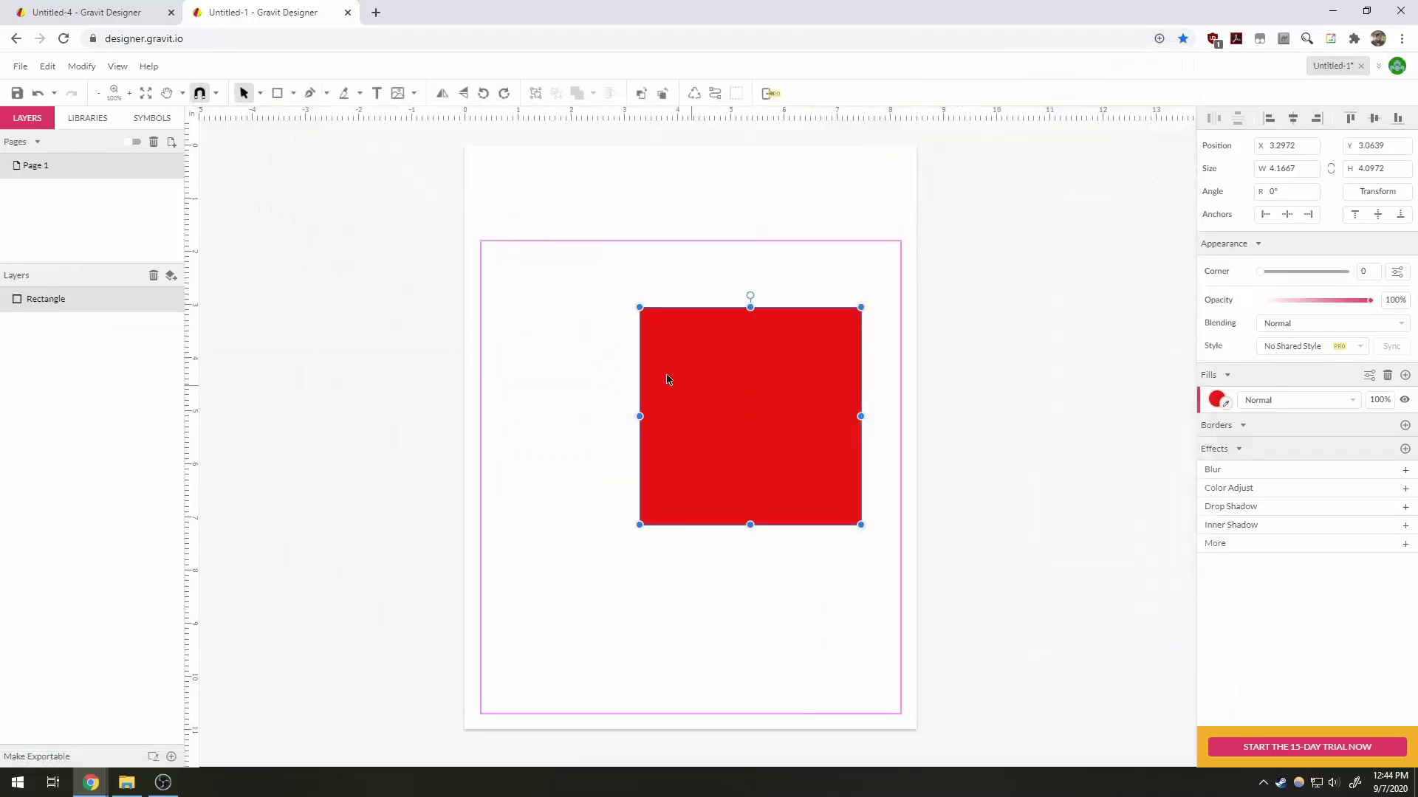
pyautogui.click(821, 215)
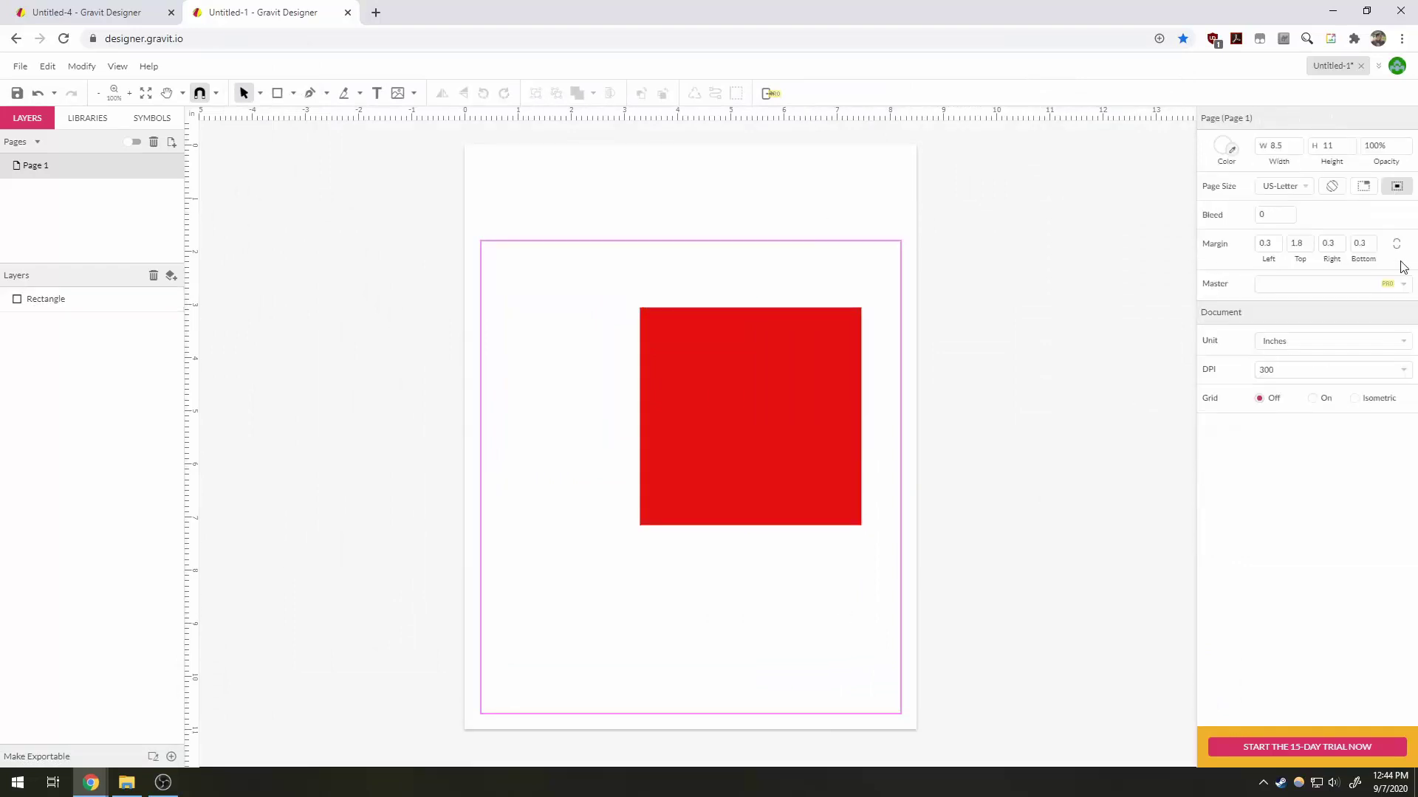
# Enter 0 for the left, top, right and bottom page margins.
pyautogui.click(1265, 243)
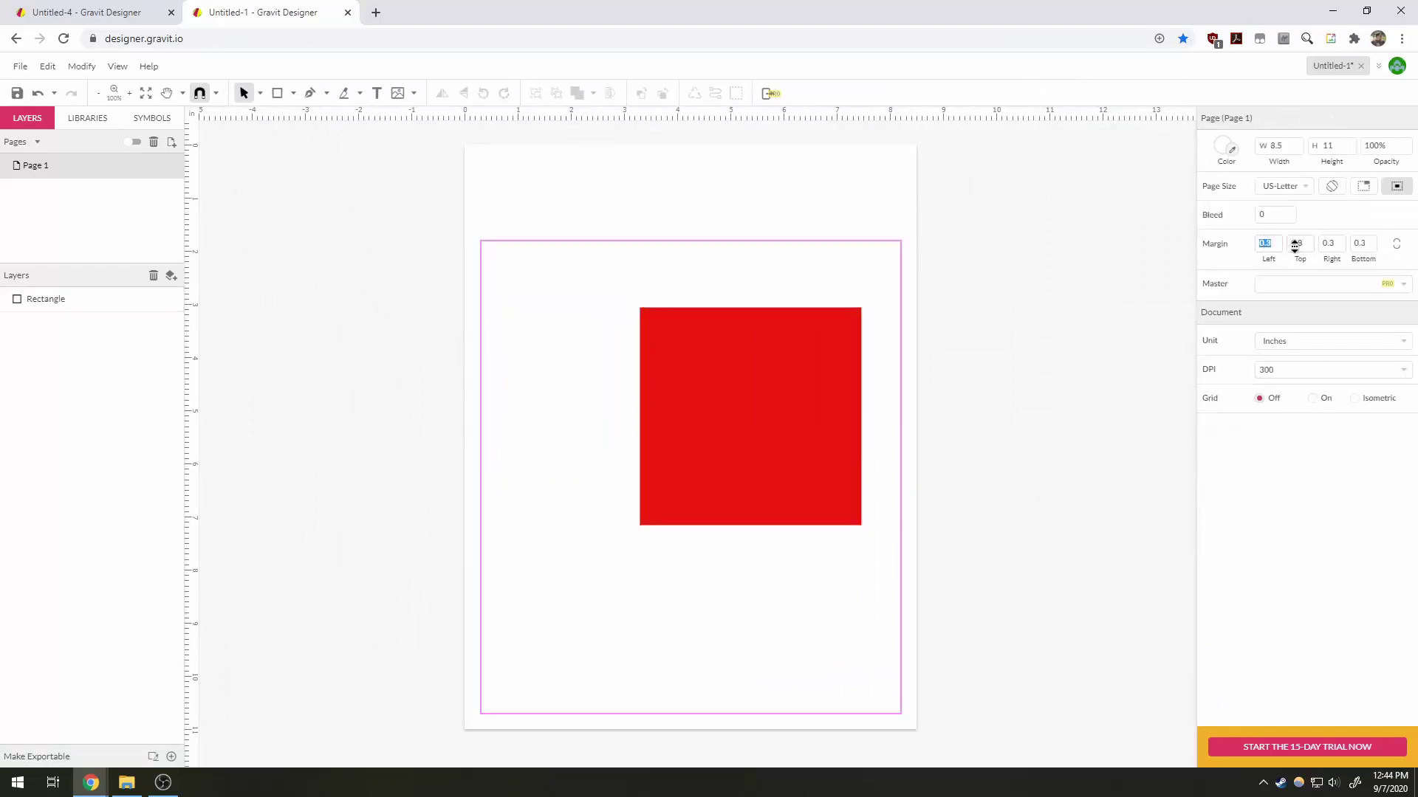
pyautogui.write('0')
pyautogui.click(1398, 244)
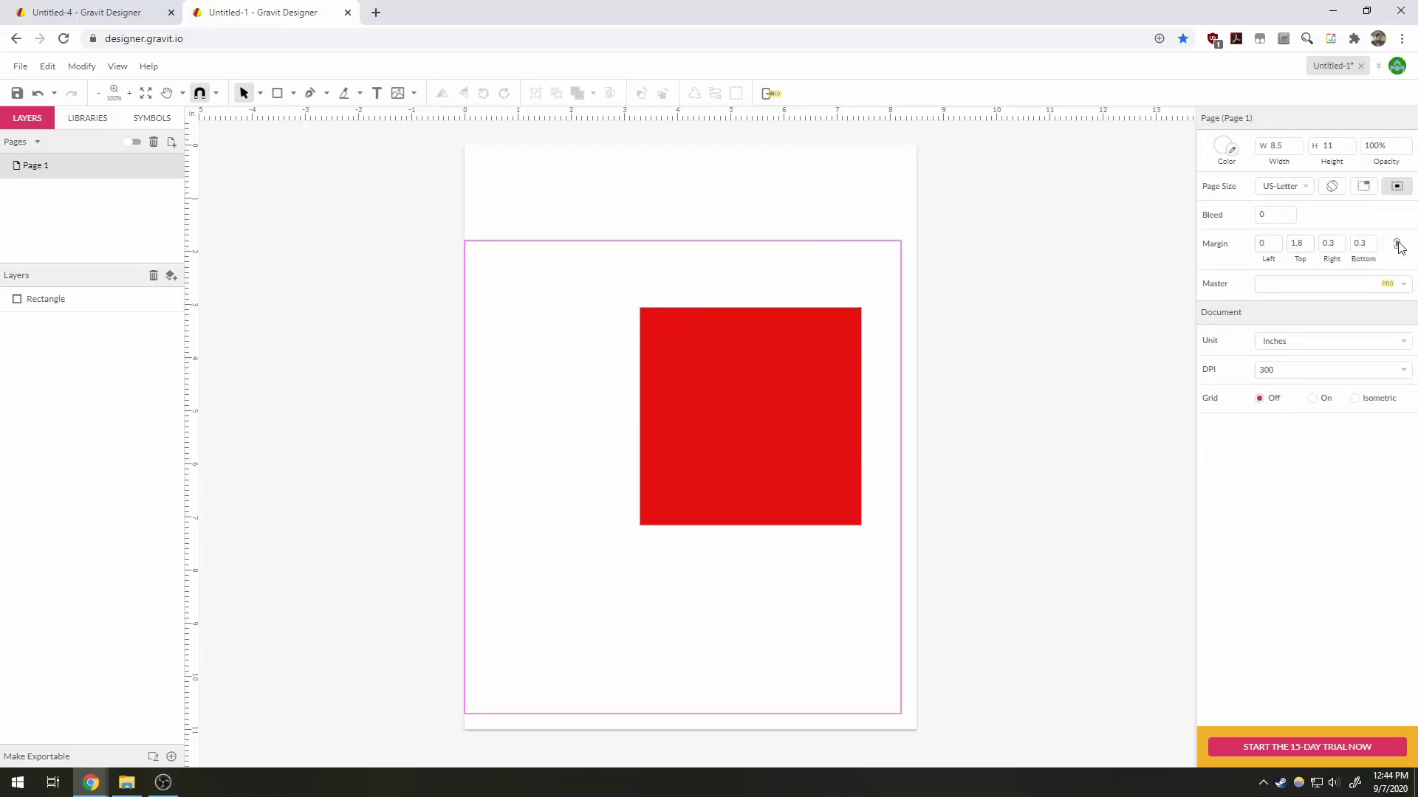
pyautogui.press('Tab')
pyautogui.write('0')
pyautogui.press('Tab')
pyautogui.write('0')
pyautogui.press('Tab')
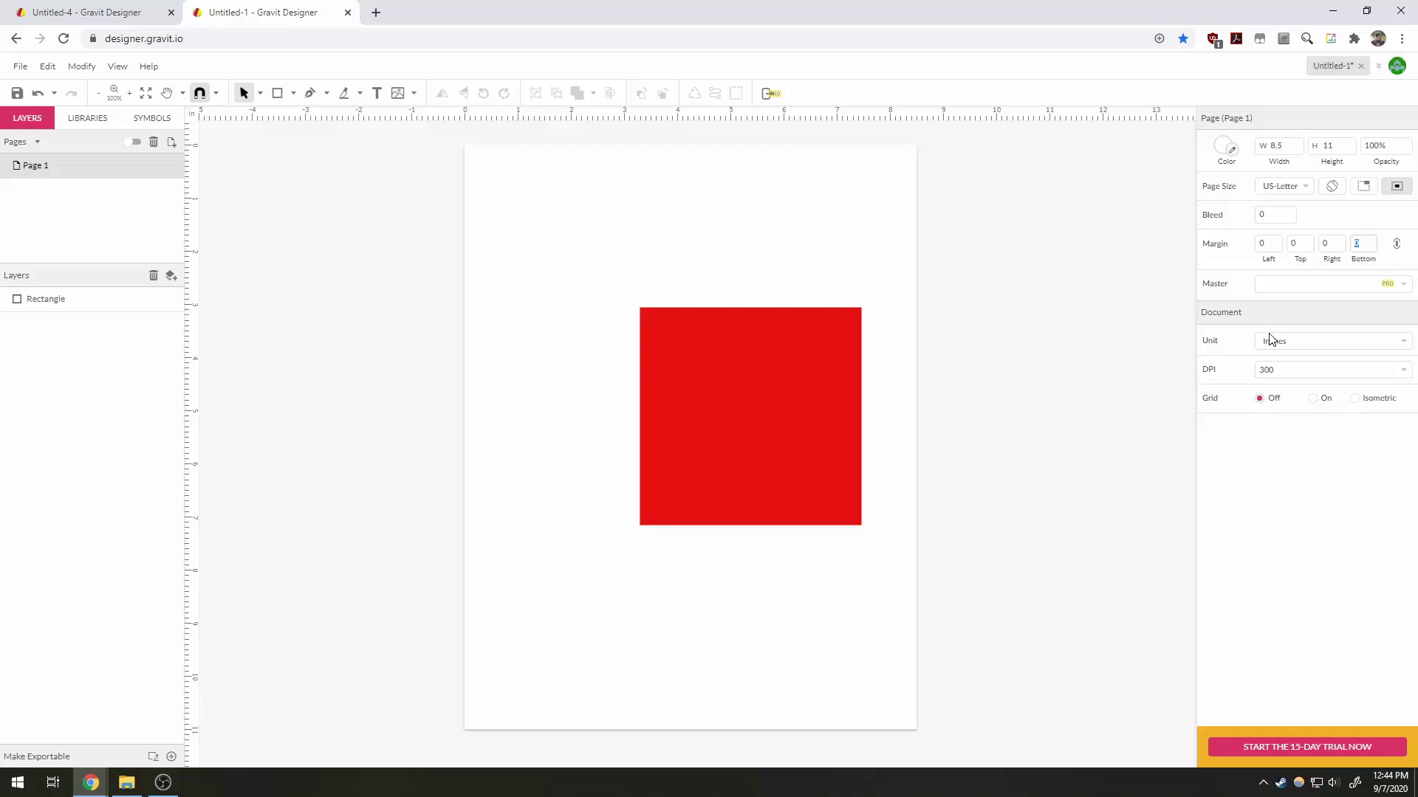
pyautogui.click(1252, 546)
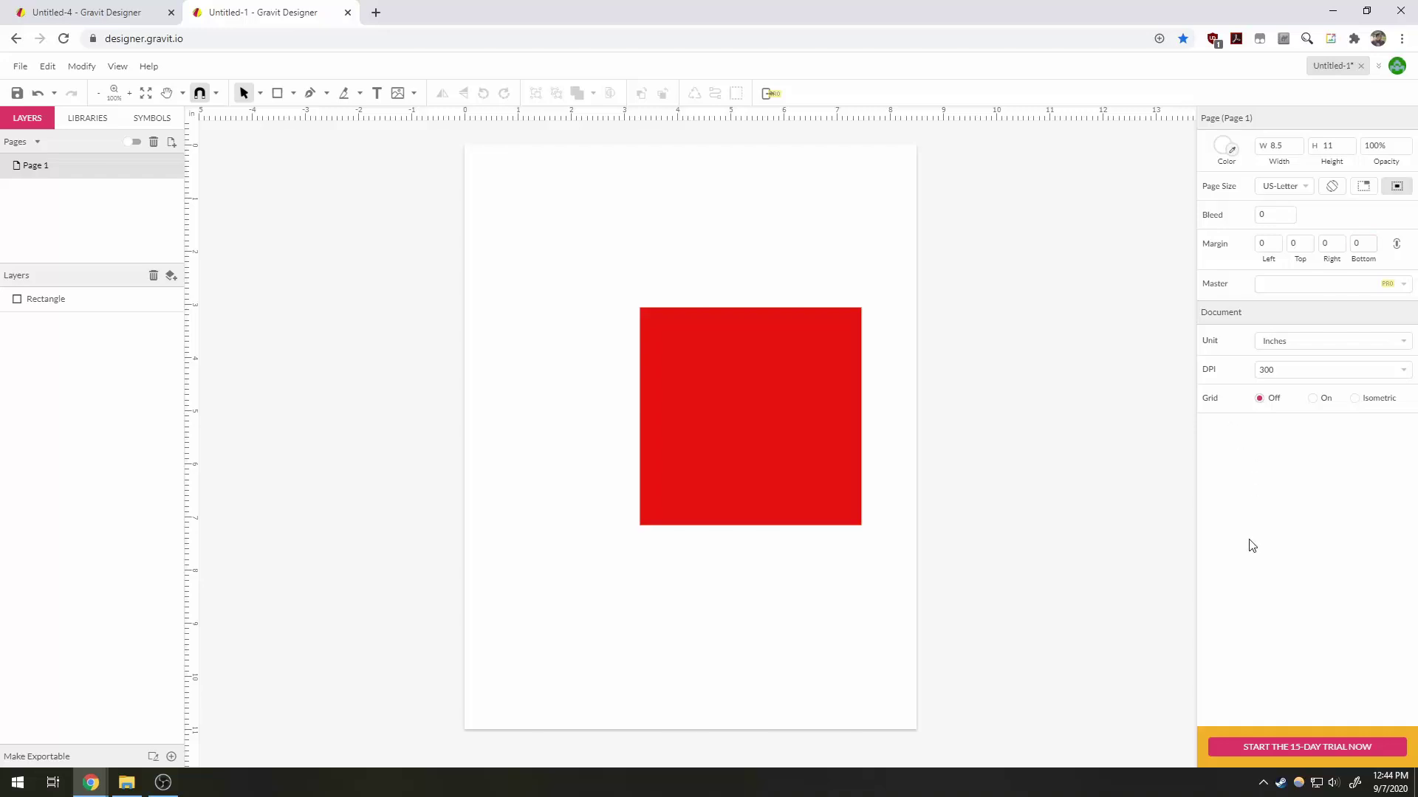
# Keep the document unit as Inches and the resolution at 300 DPI.
pyautogui.click(1290, 344)
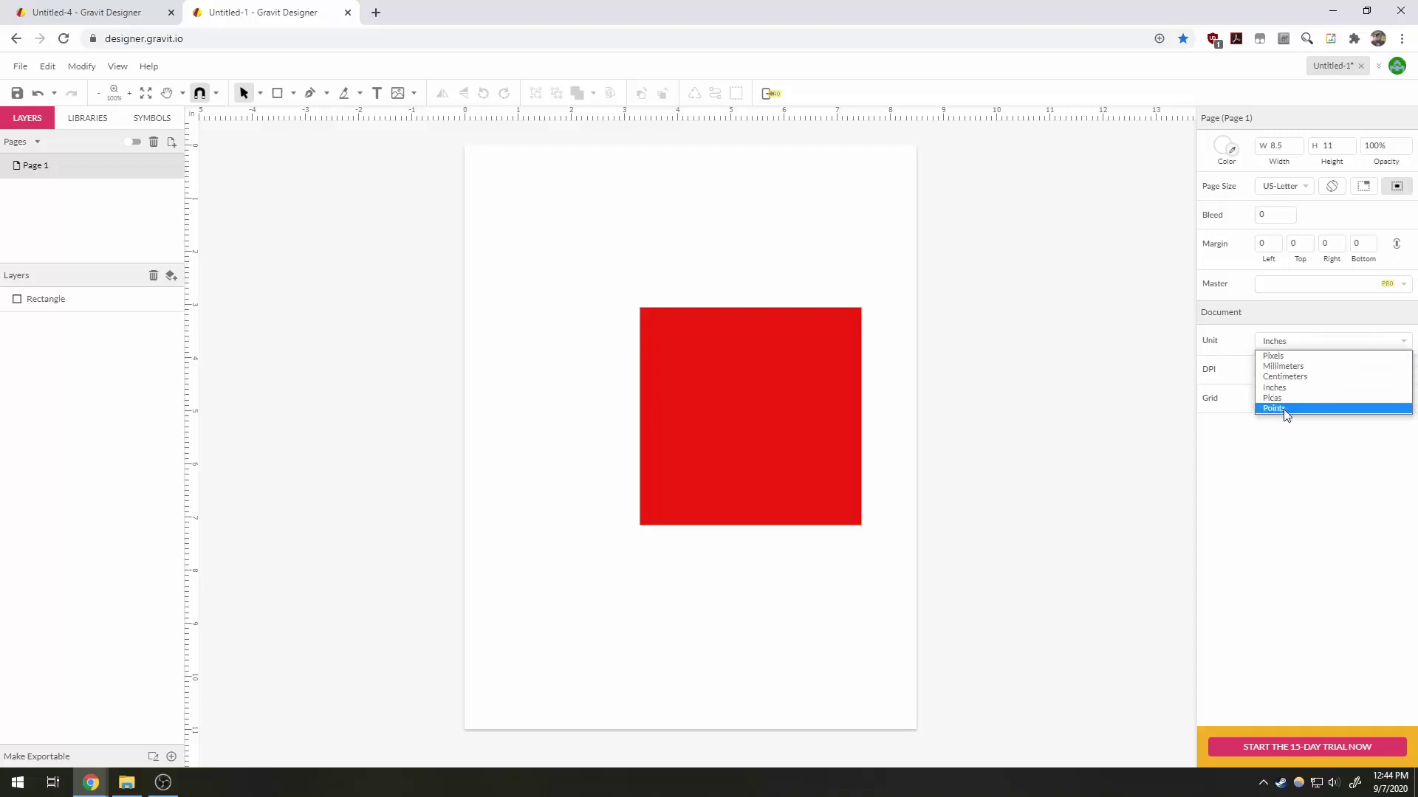
pyautogui.click(1267, 542)
pyautogui.click(1295, 372)
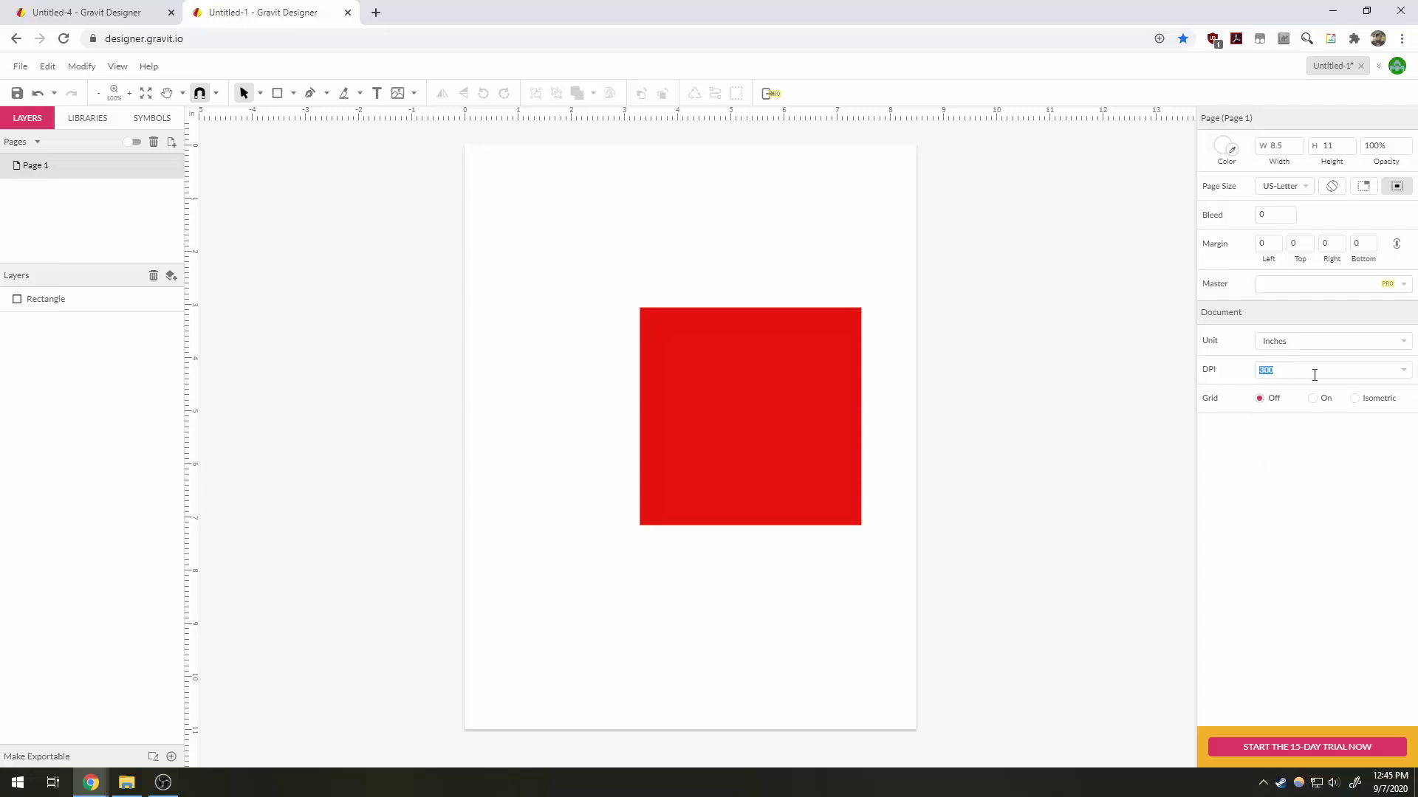
pyautogui.click(1402, 370)
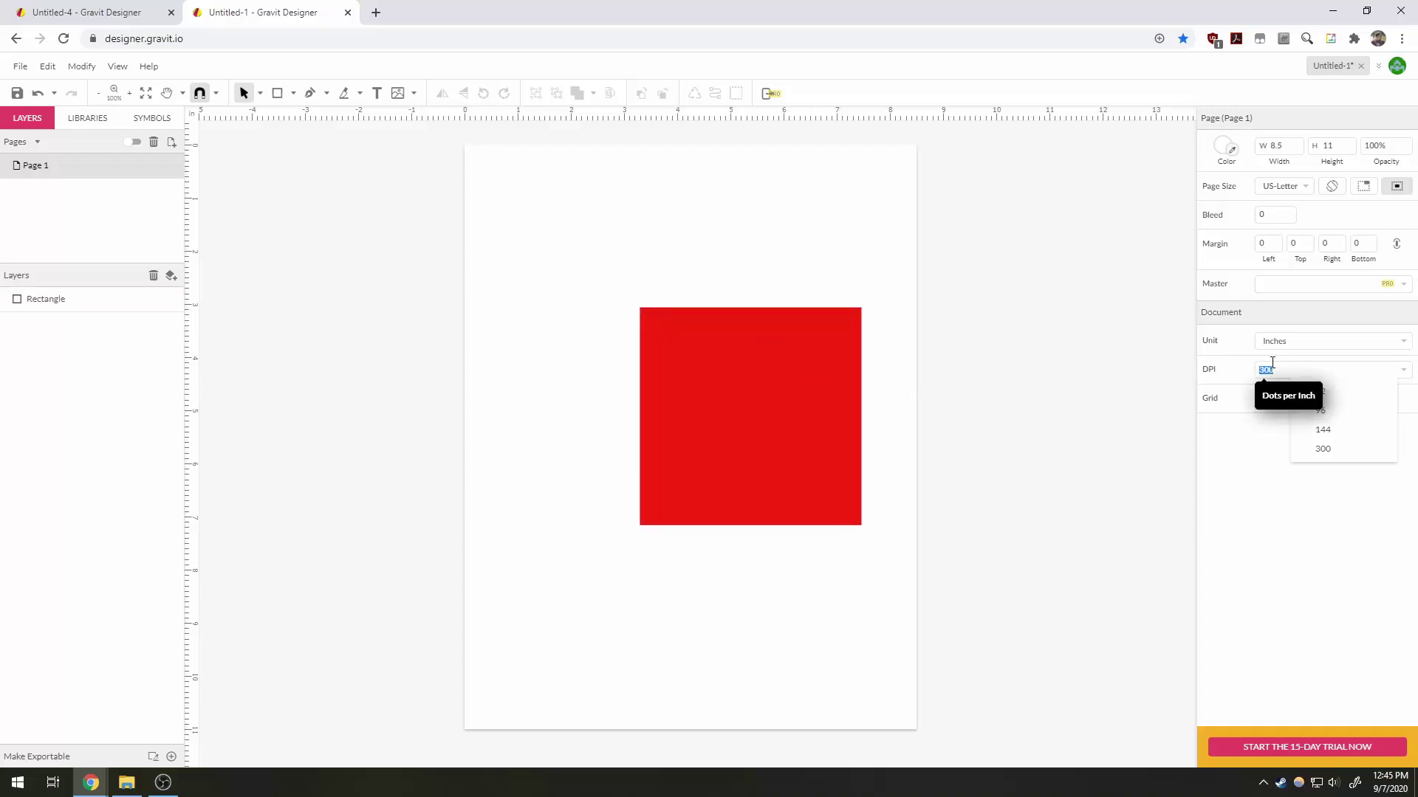
pyautogui.click(1218, 683)
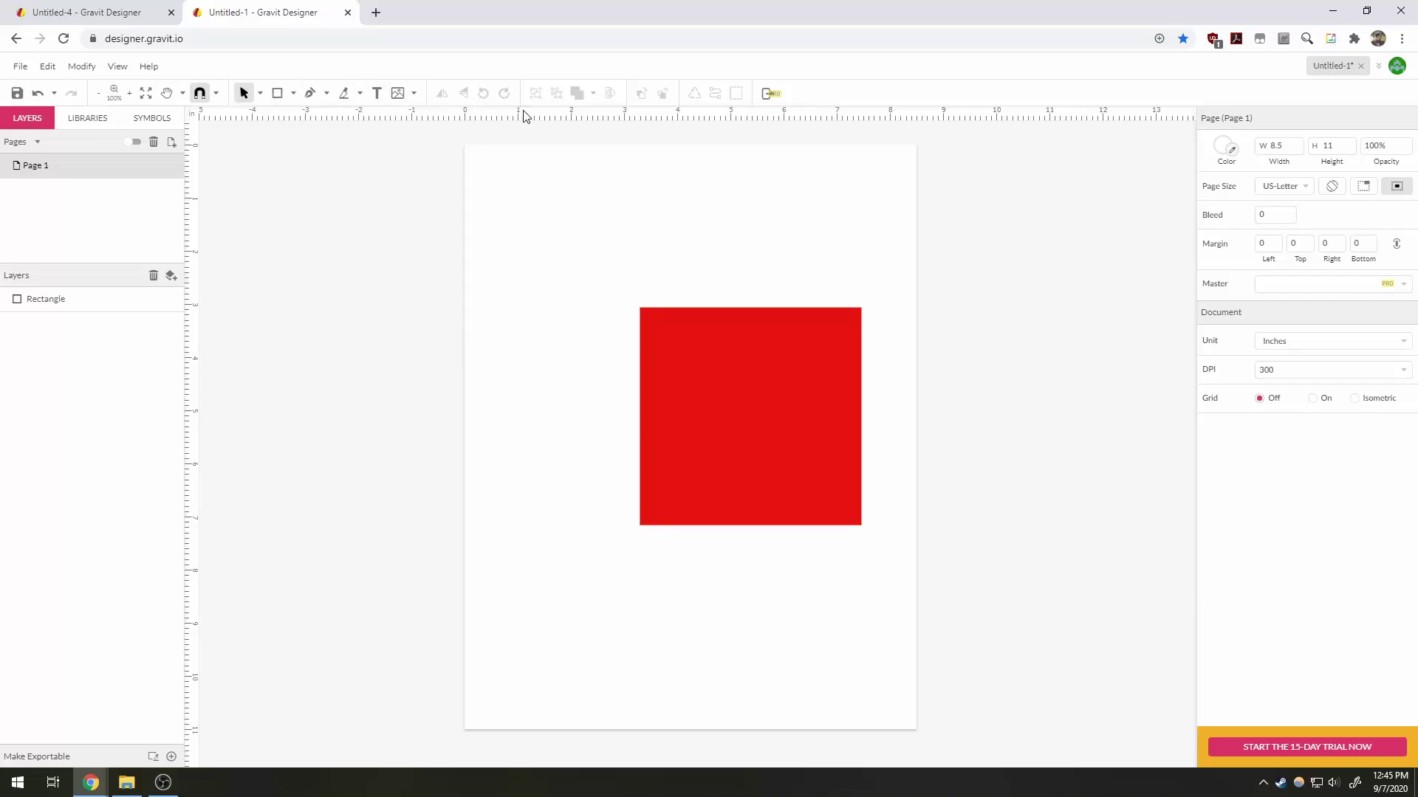
# Save the design to Gravit Cloud, replacing the default Untitled-1 name with Test1.
pyautogui.click(116, 68)
pyautogui.moveTo(54, 71)
pyautogui.click(20, 66)
pyautogui.click(55, 221)
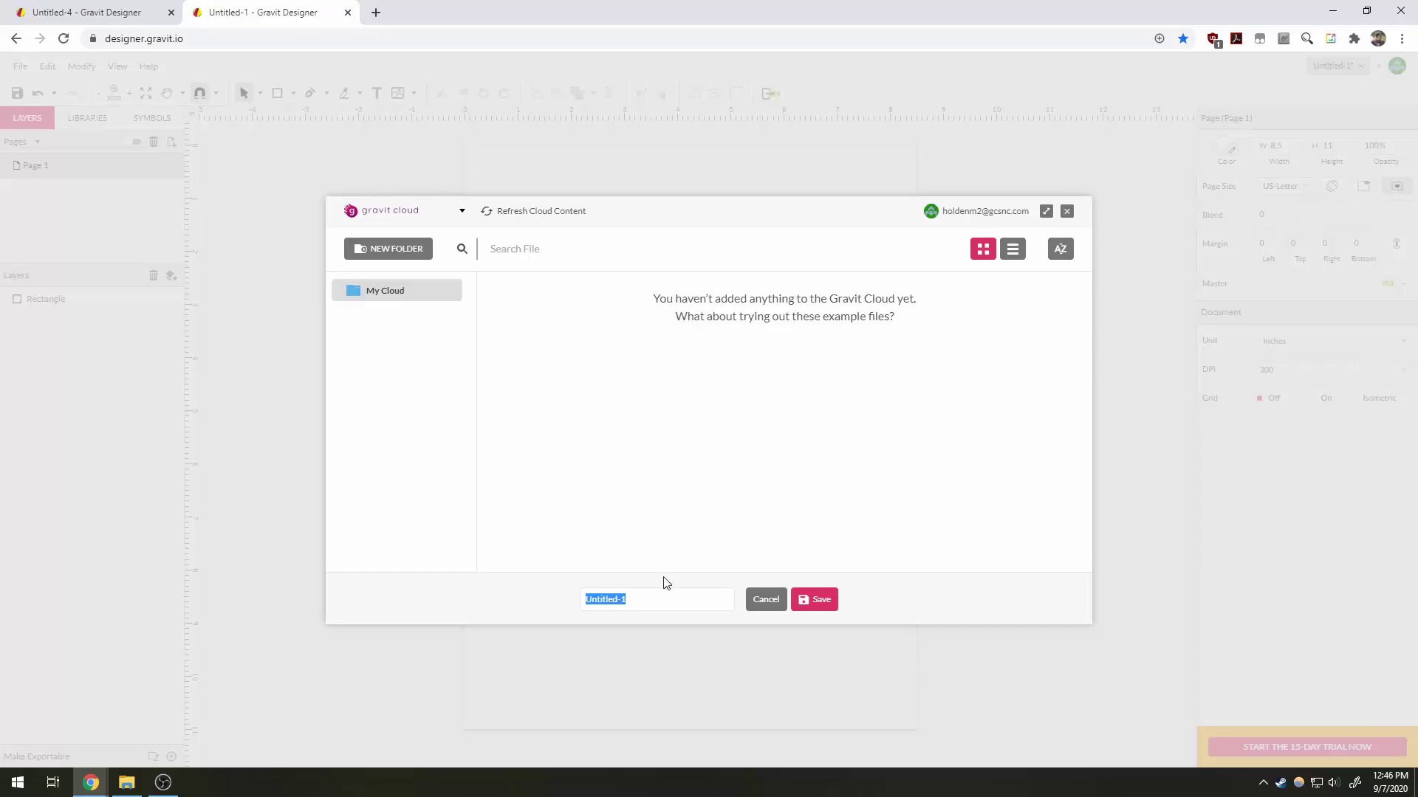
pyautogui.click(668, 596)
pyautogui.hotkey('ctrl', 'a')
pyautogui.write('Test1')
pyautogui.click(815, 600)
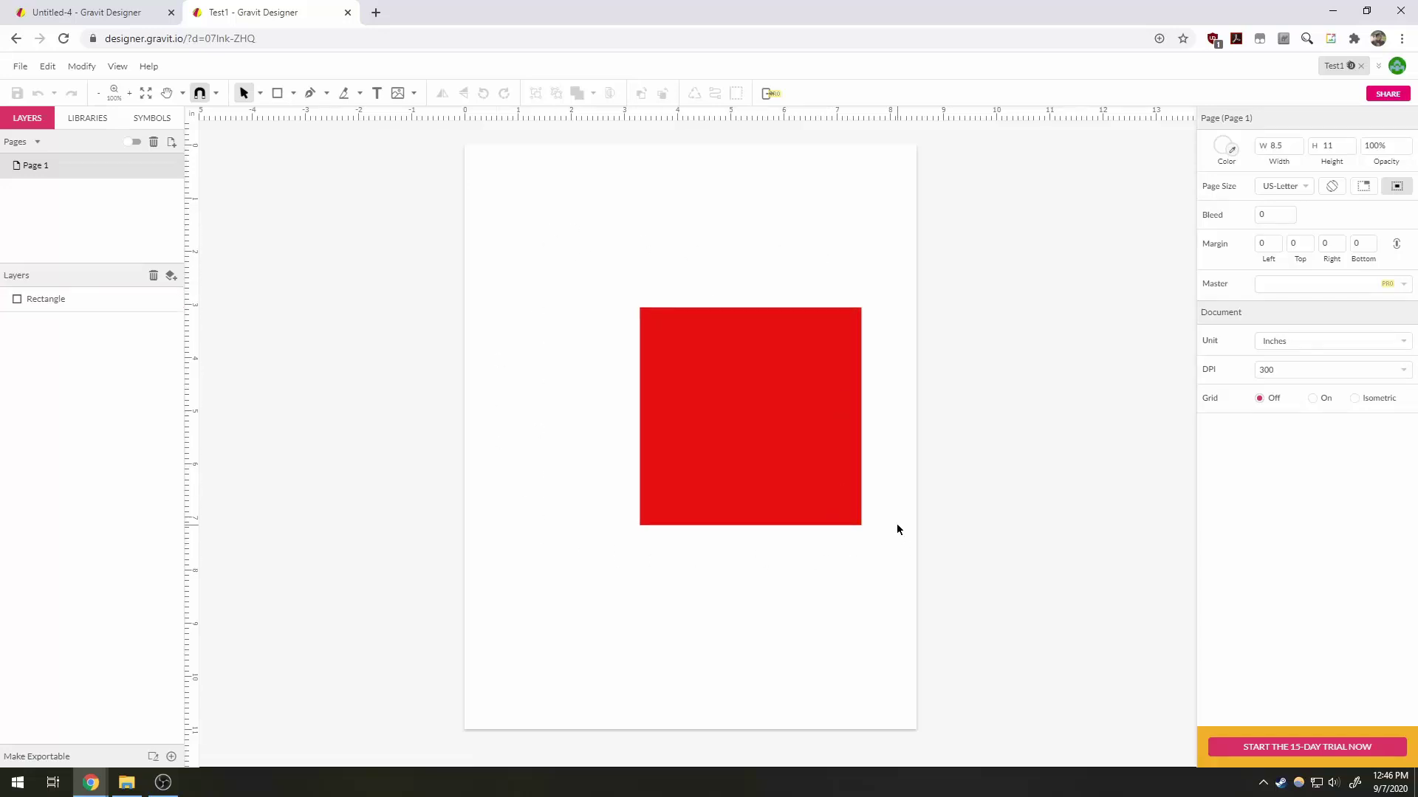
# Close the Test1 tab and relaunch Gravit Designer from the gravit website in a new tab.
pyautogui.click(347, 12)
pyautogui.click(199, 13)
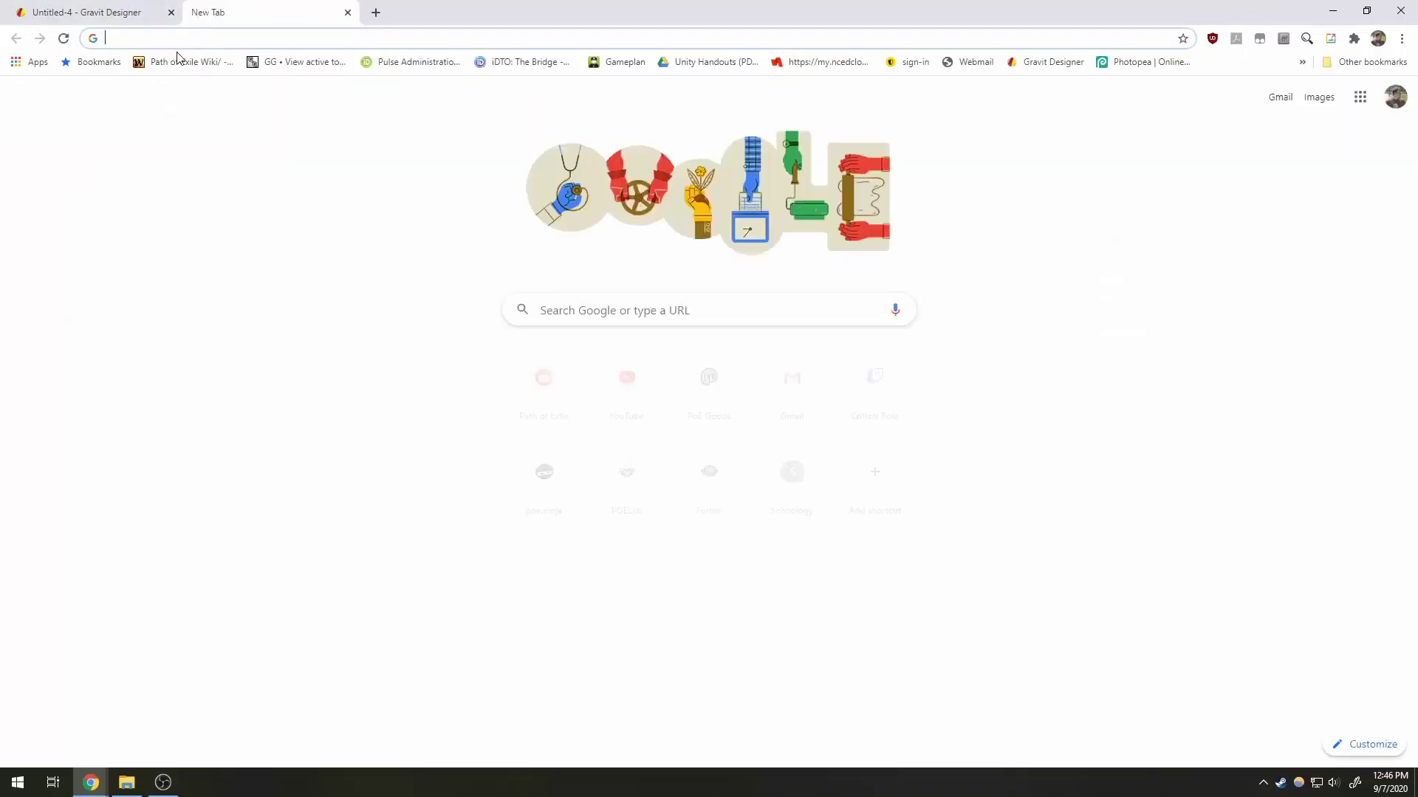
pyautogui.write('gravit.io')
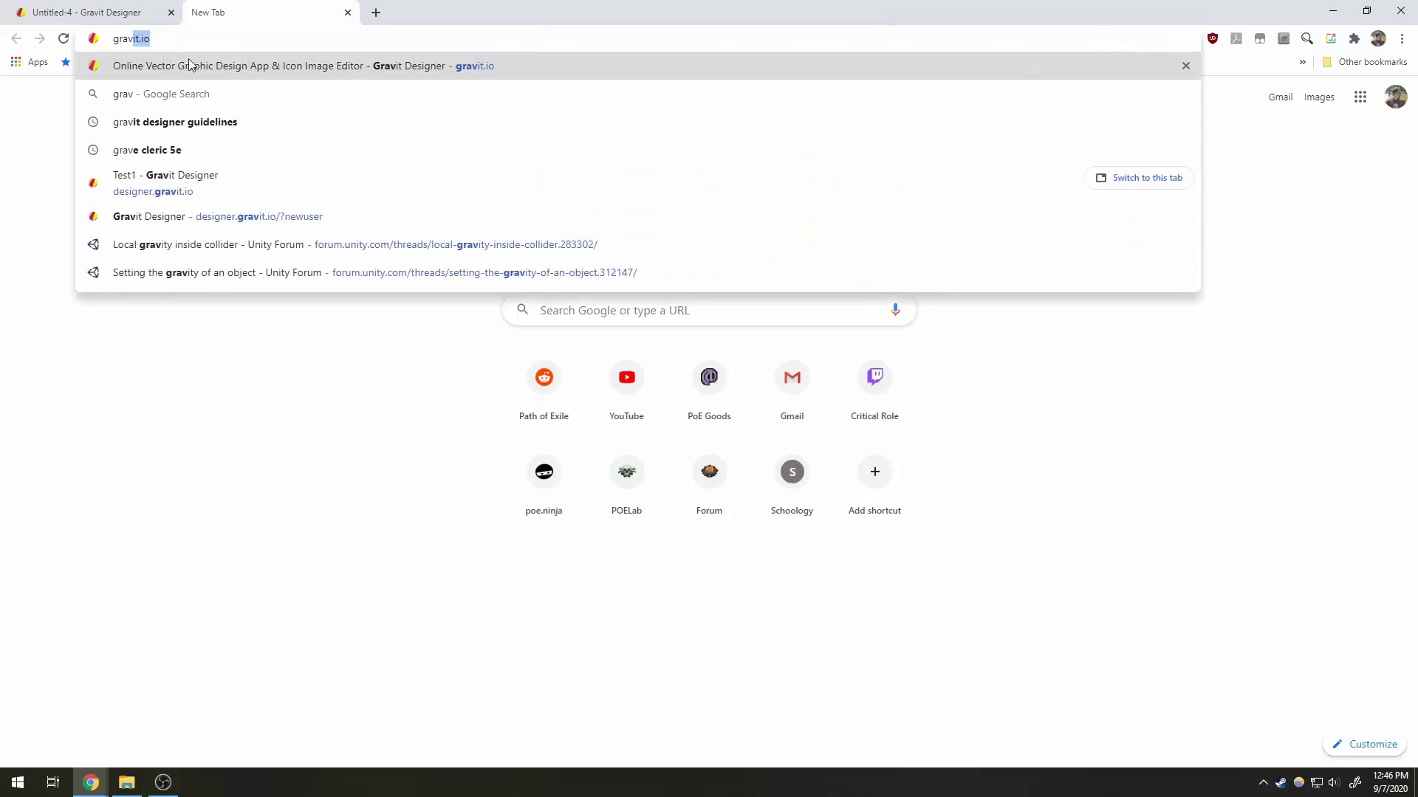
pyautogui.press('Return')
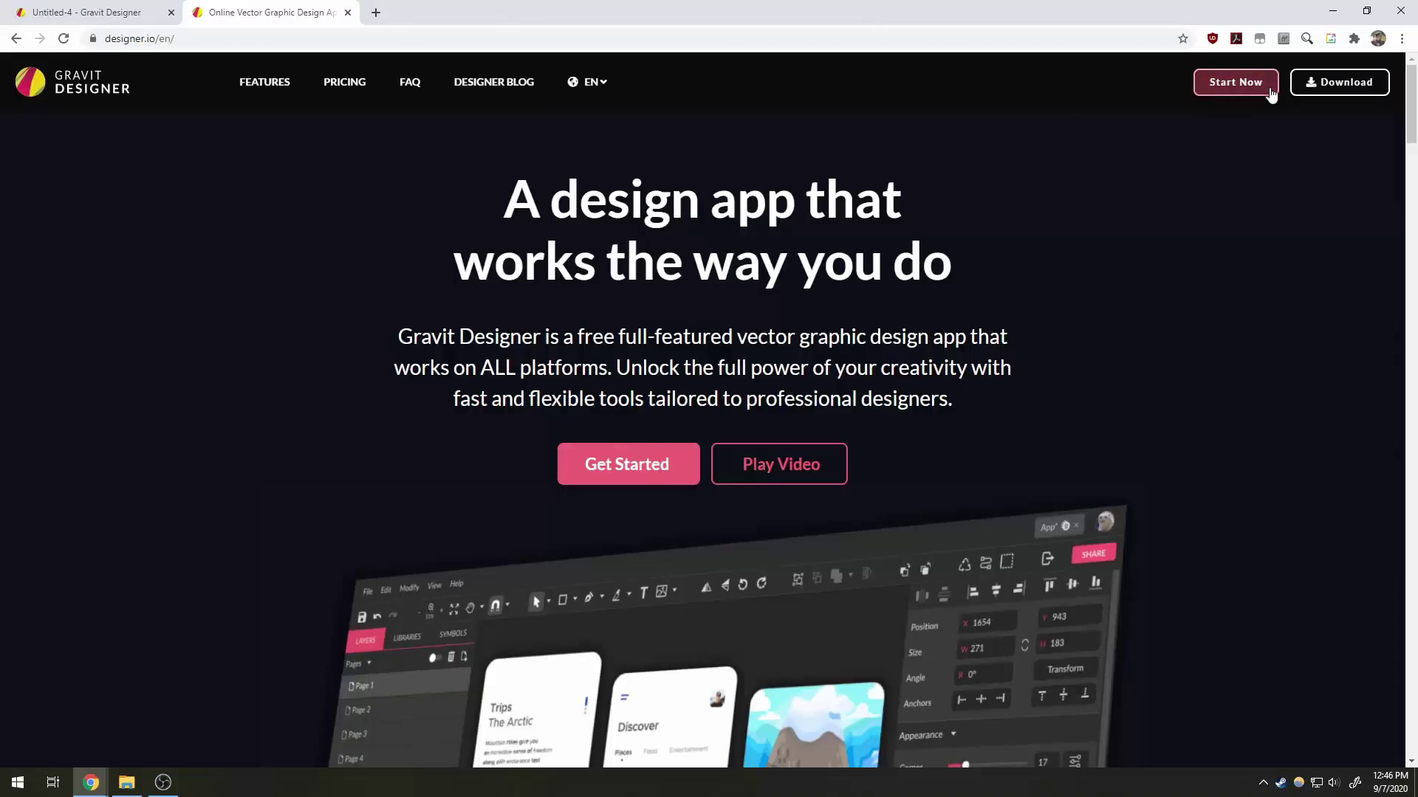
pyautogui.click(1264, 85)
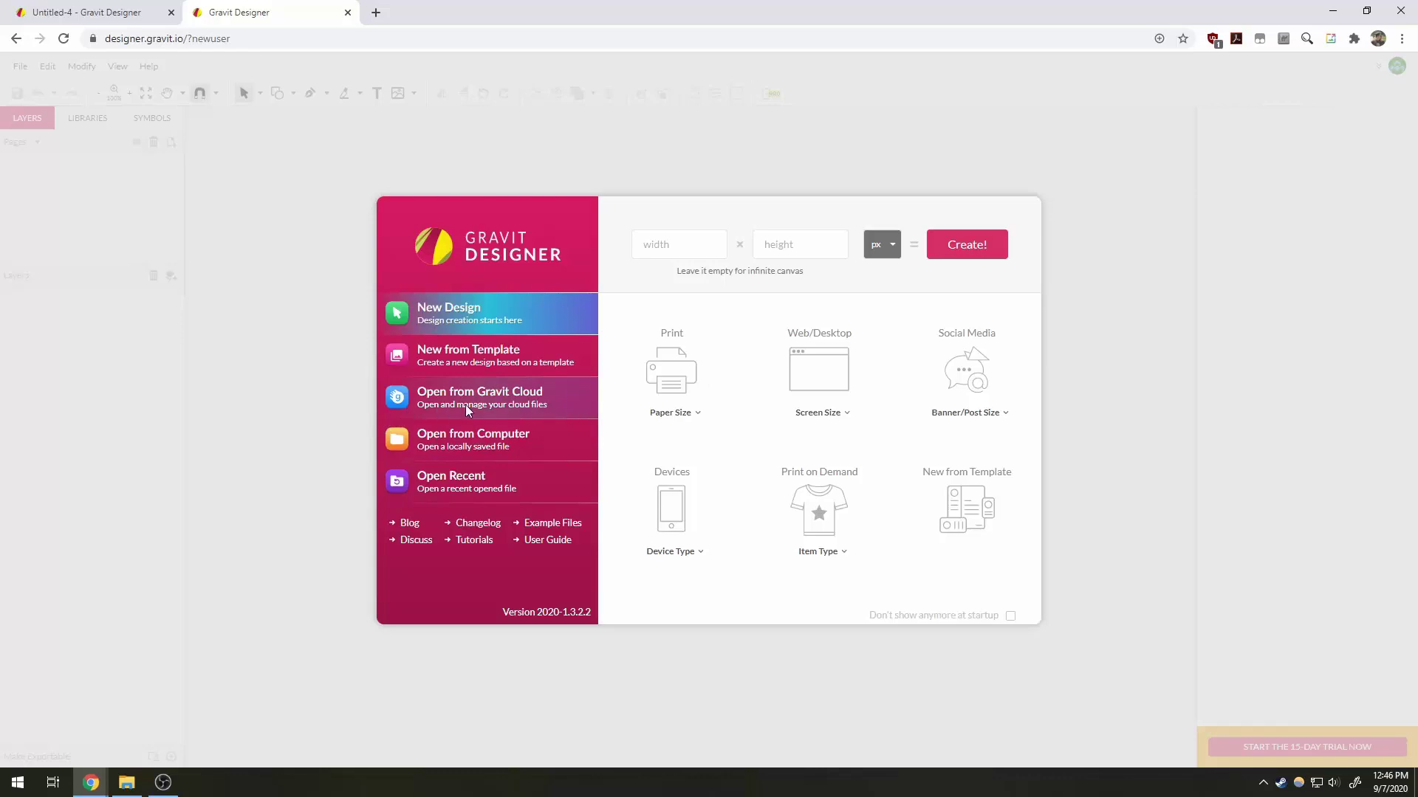
# Open the Test1 design from the Gravit Cloud file list.
pyautogui.click(485, 405)
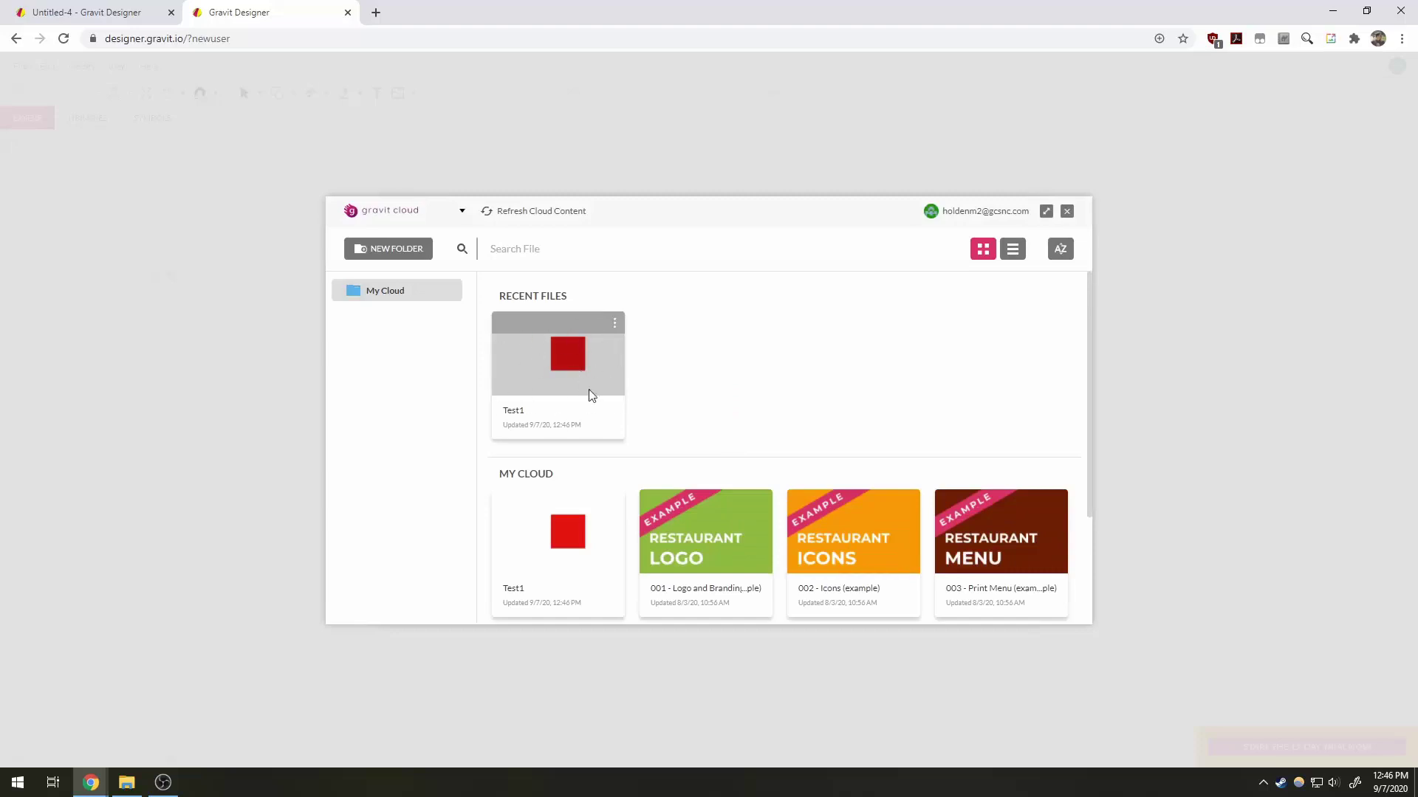
pyautogui.scroll(-2, 953, 565)
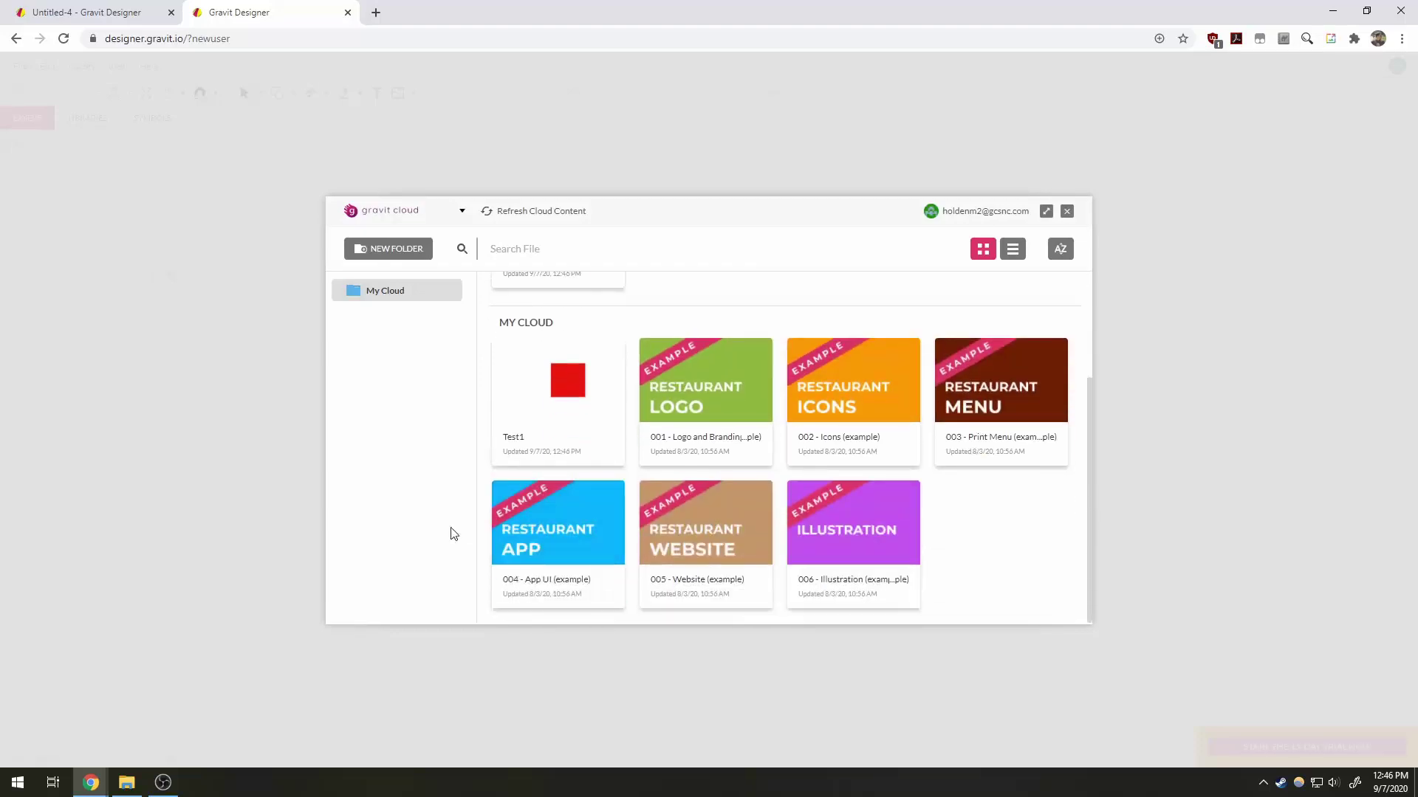
pyautogui.scroll(2, 906, 534)
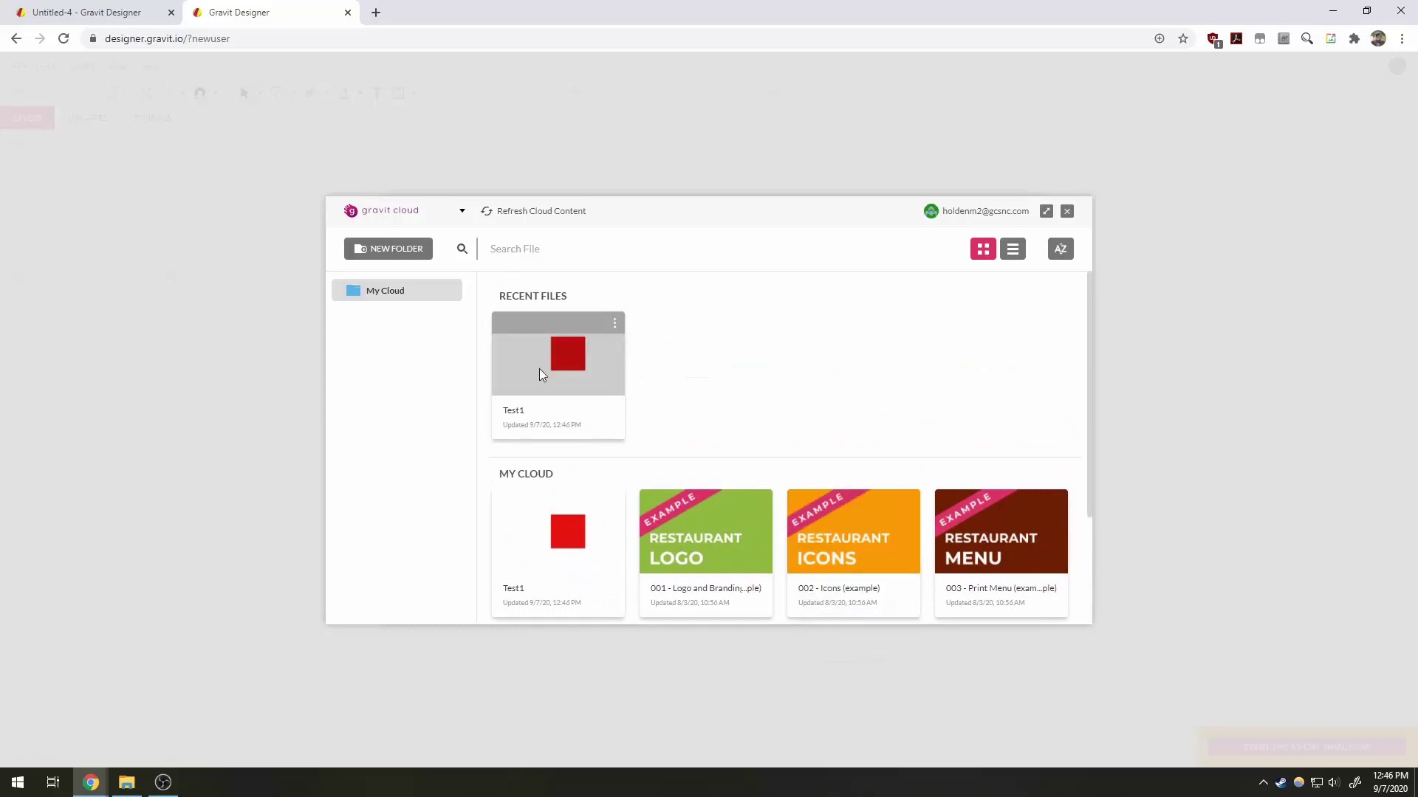
pyautogui.click(578, 348)
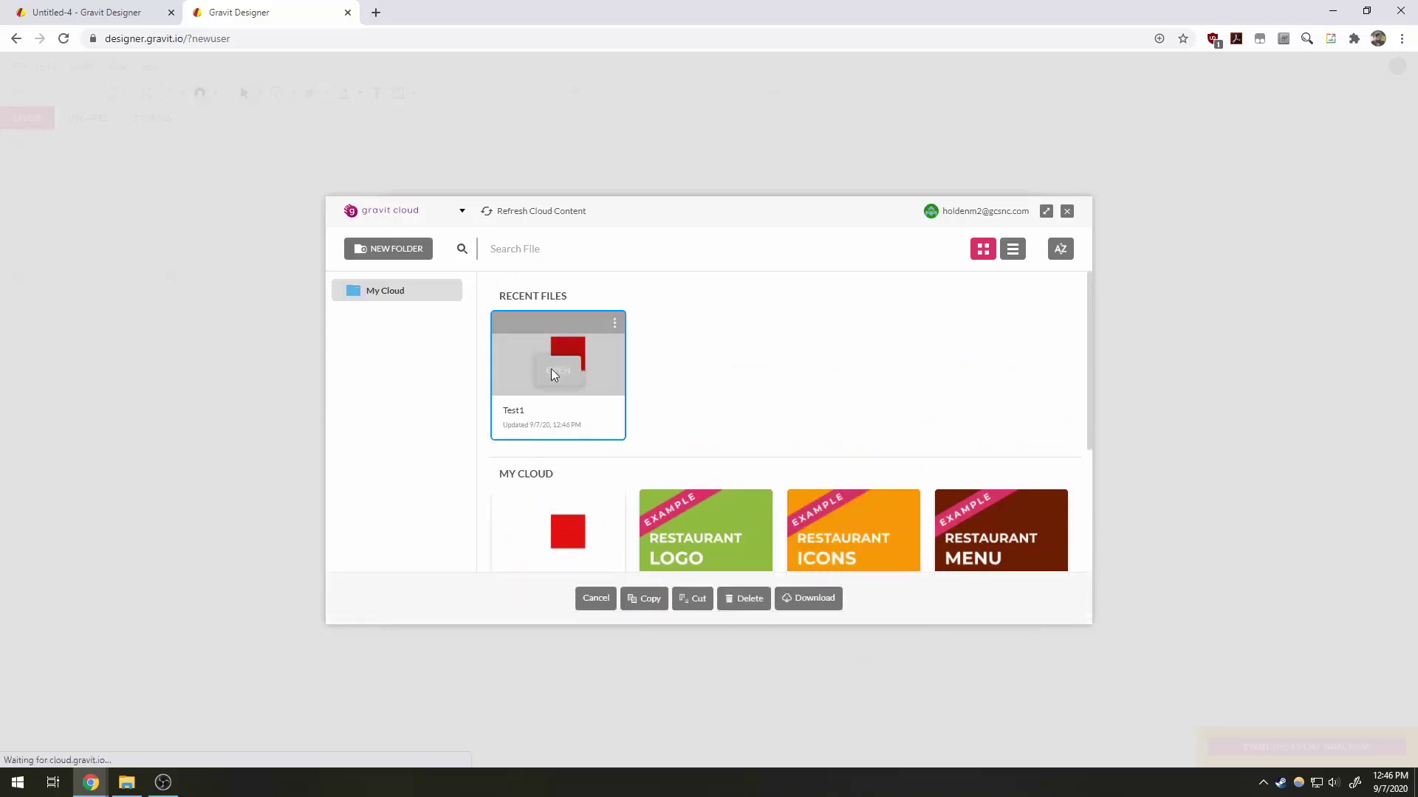
pyautogui.click(551, 369)
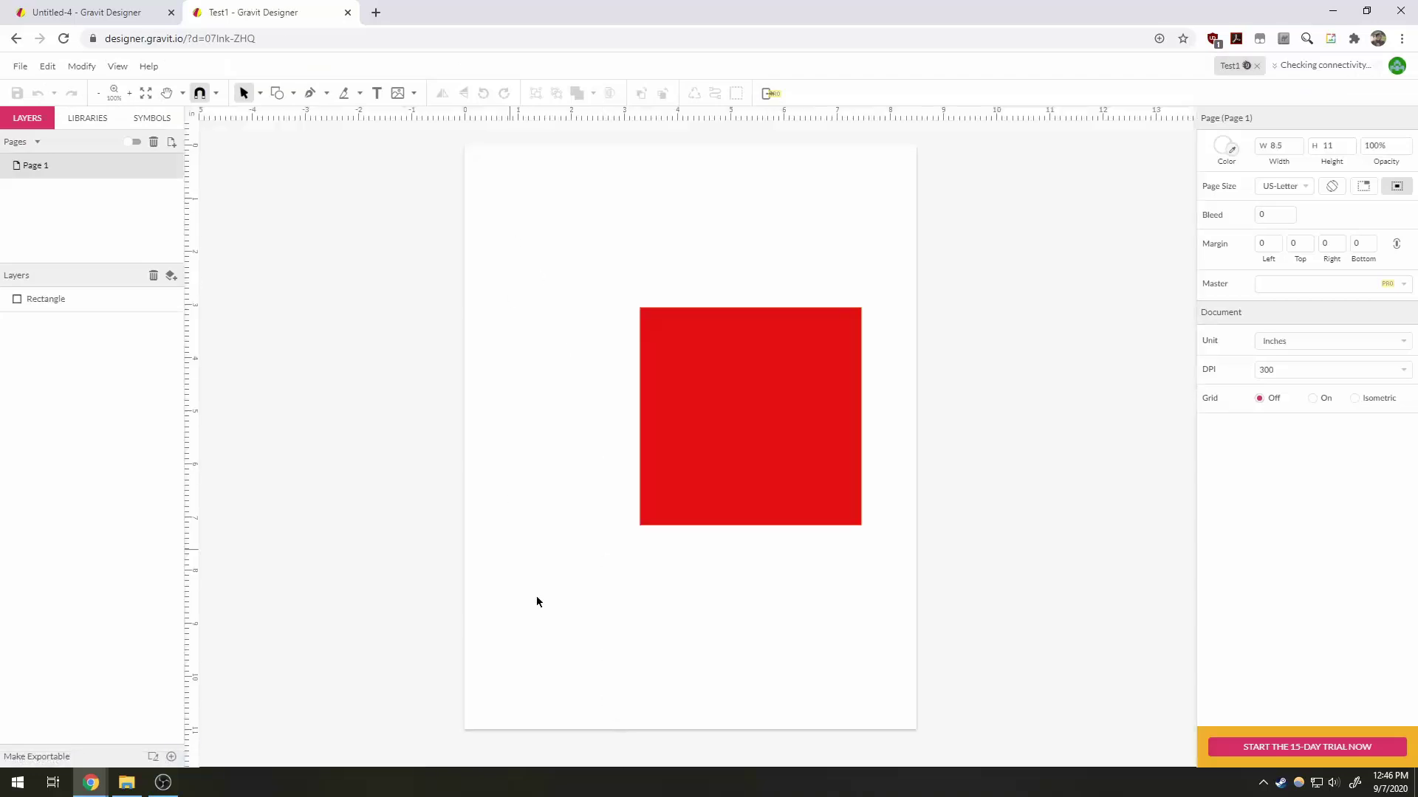
# Download Test1 as Test1.gvdesign and reopen that file from the Downloads folder.
pyautogui.click(21, 66)
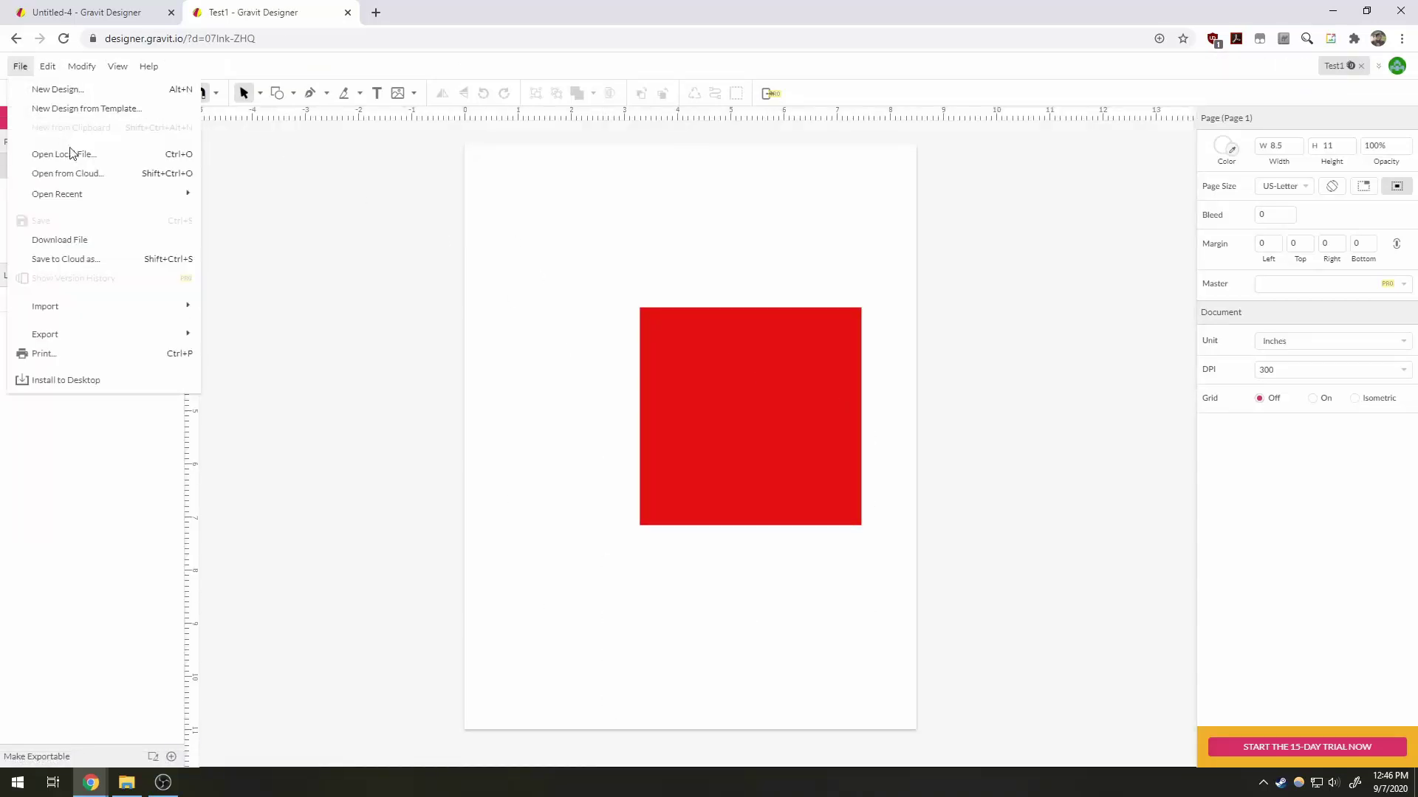
pyautogui.click(115, 248)
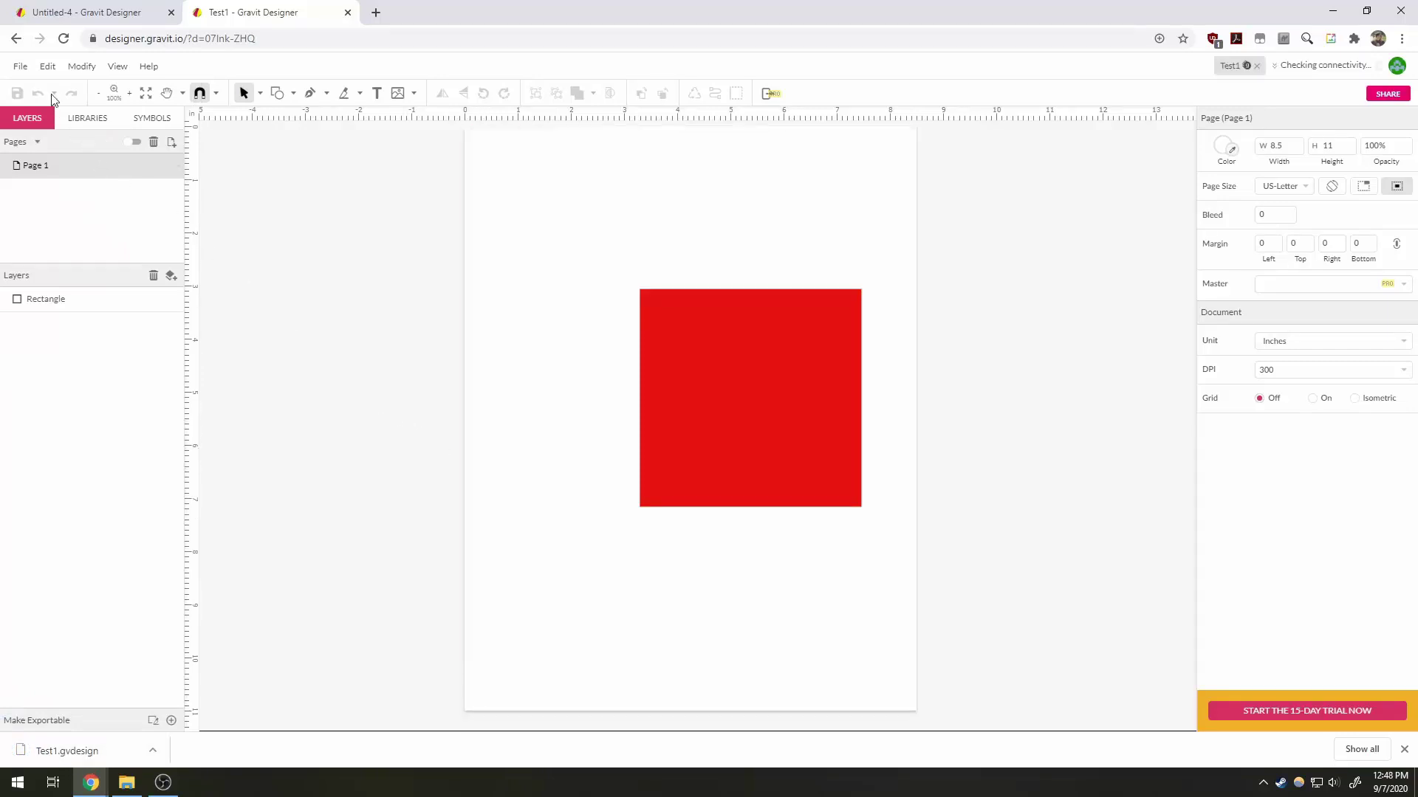
pyautogui.click(20, 66)
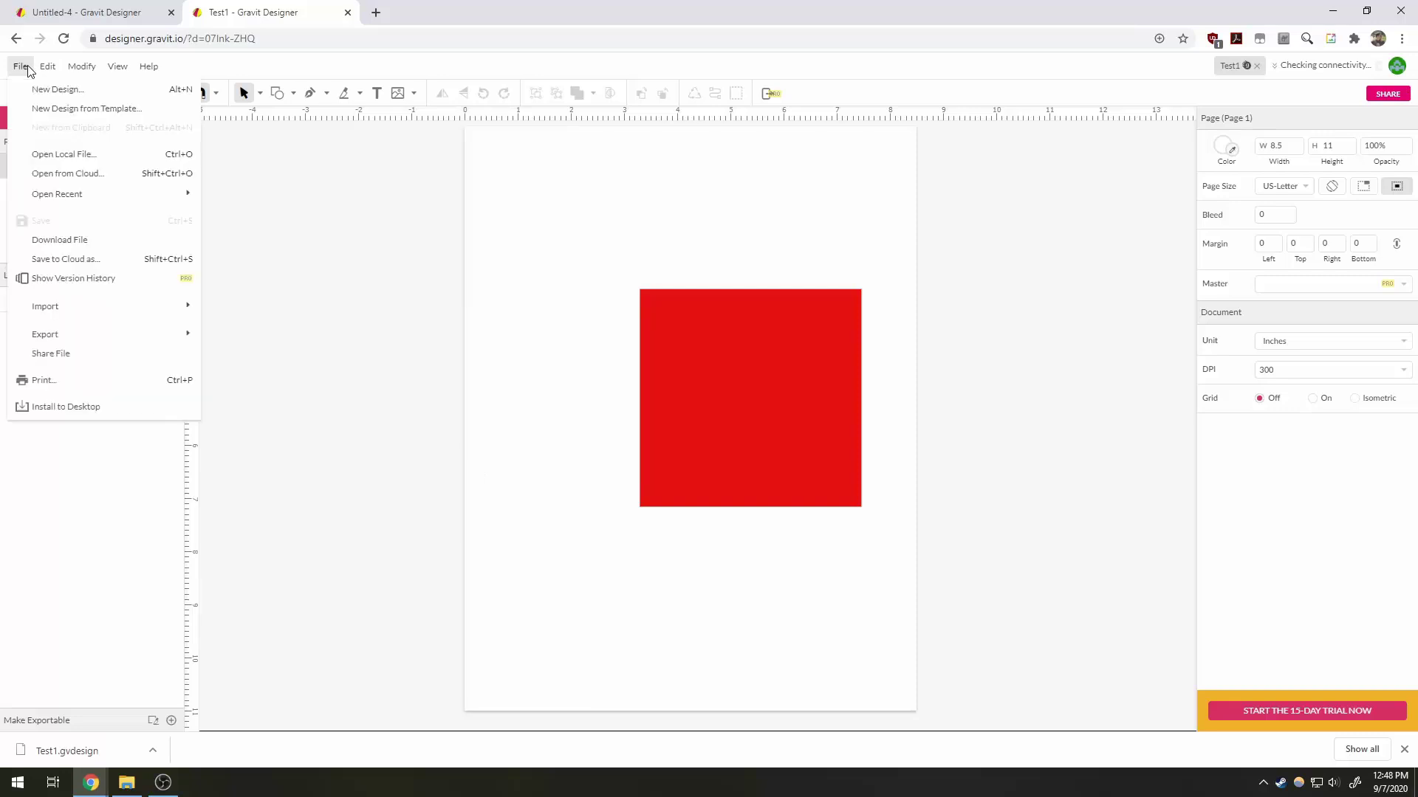
pyautogui.click(104, 153)
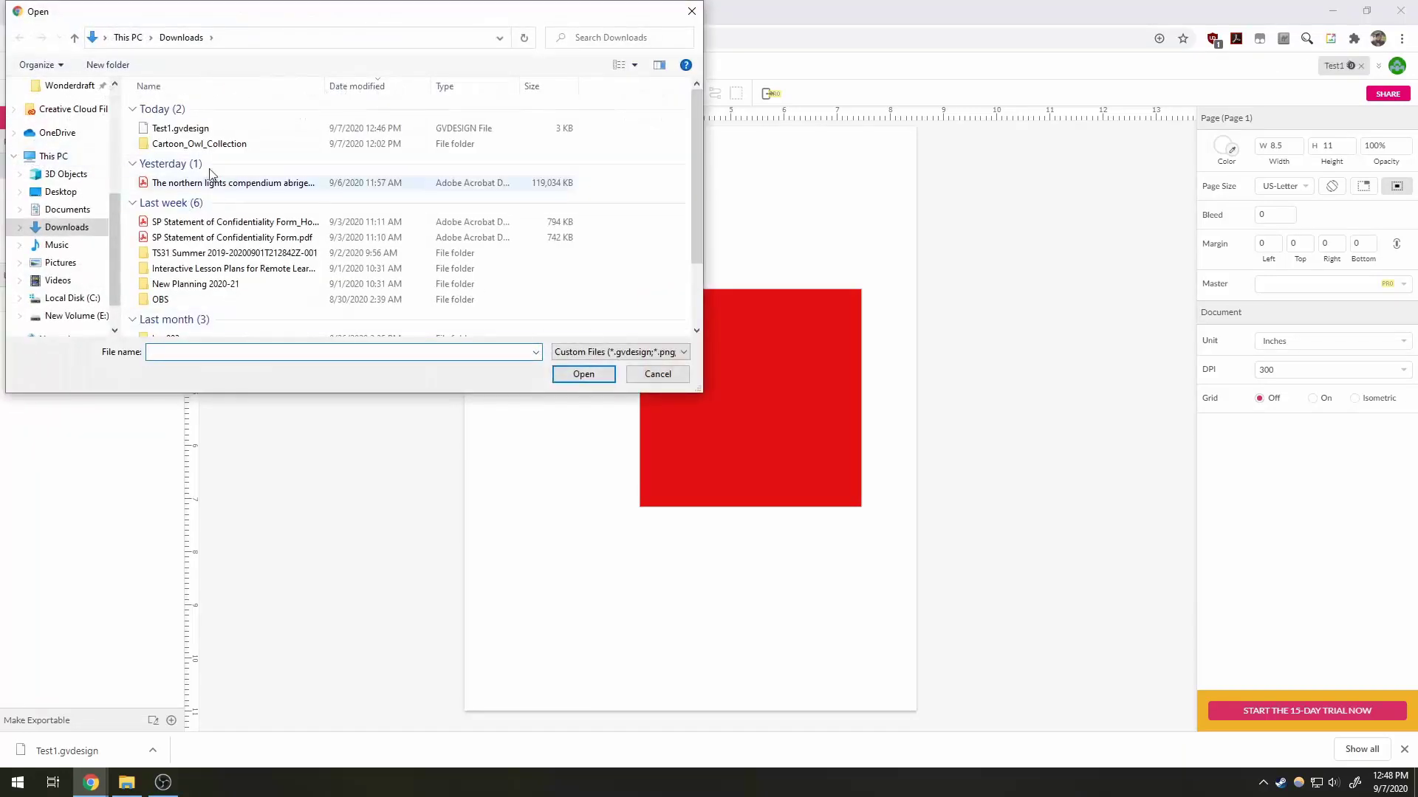
pyautogui.doubleClick(487, 132)
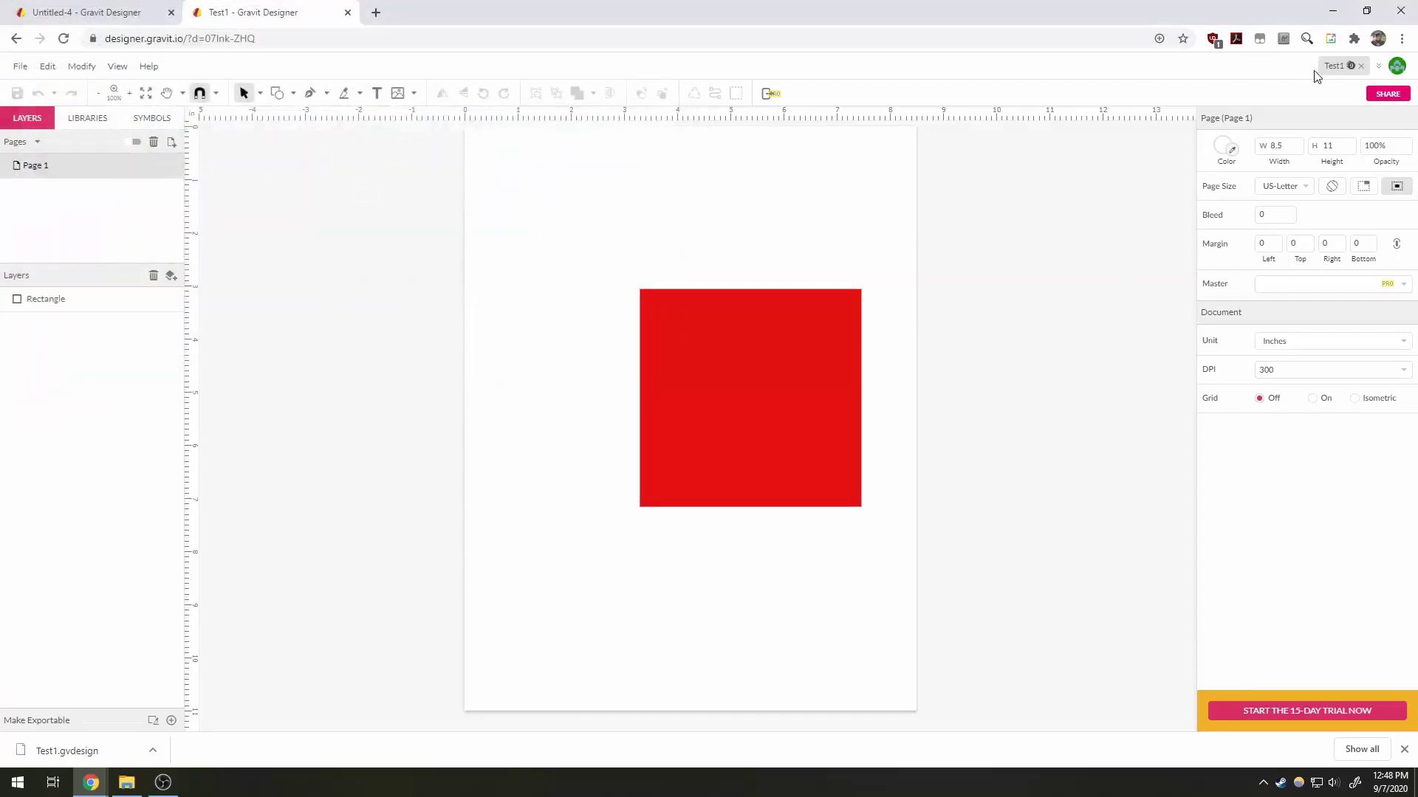
pyautogui.click(24, 68)
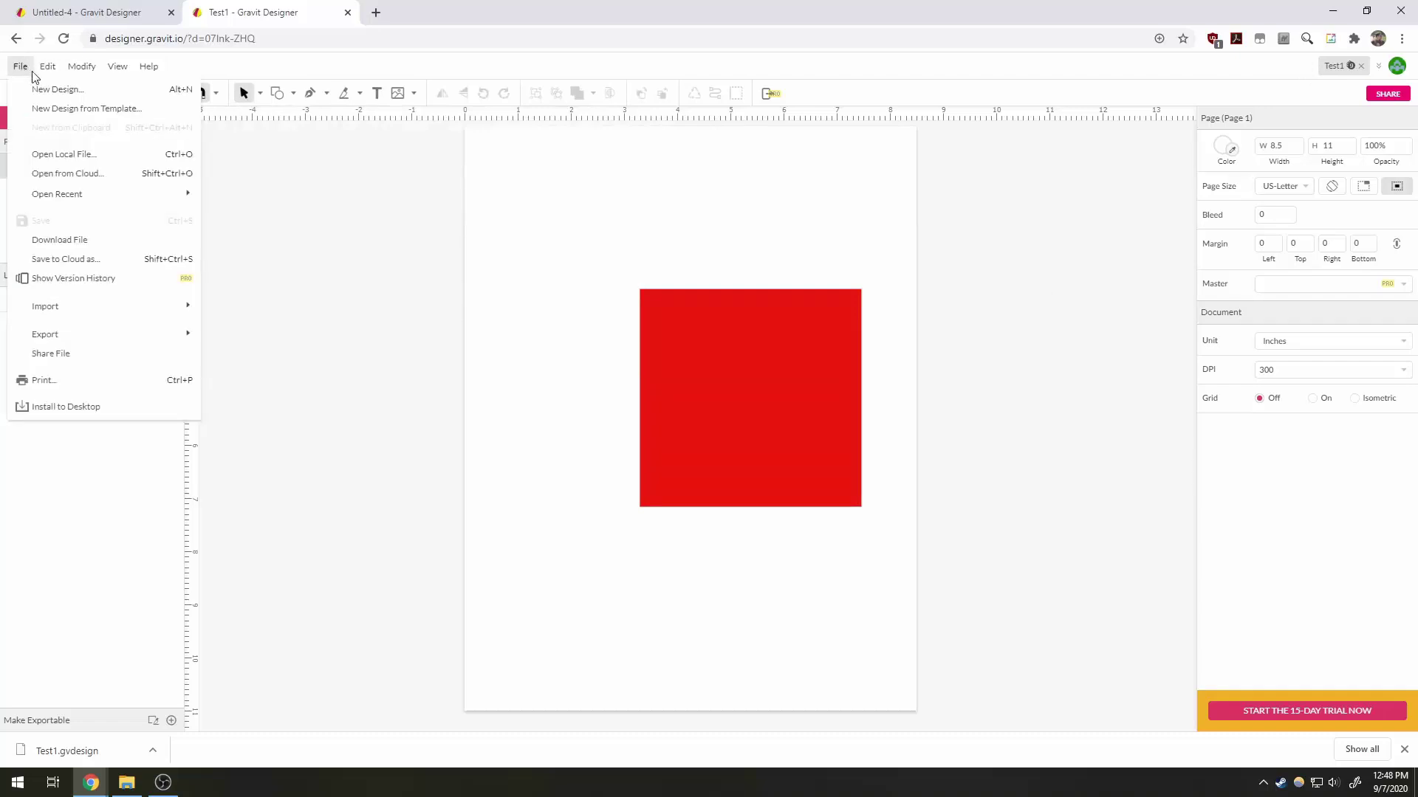
# Start a new design with the US-Letter Portrait paper size.
pyautogui.click(41, 89)
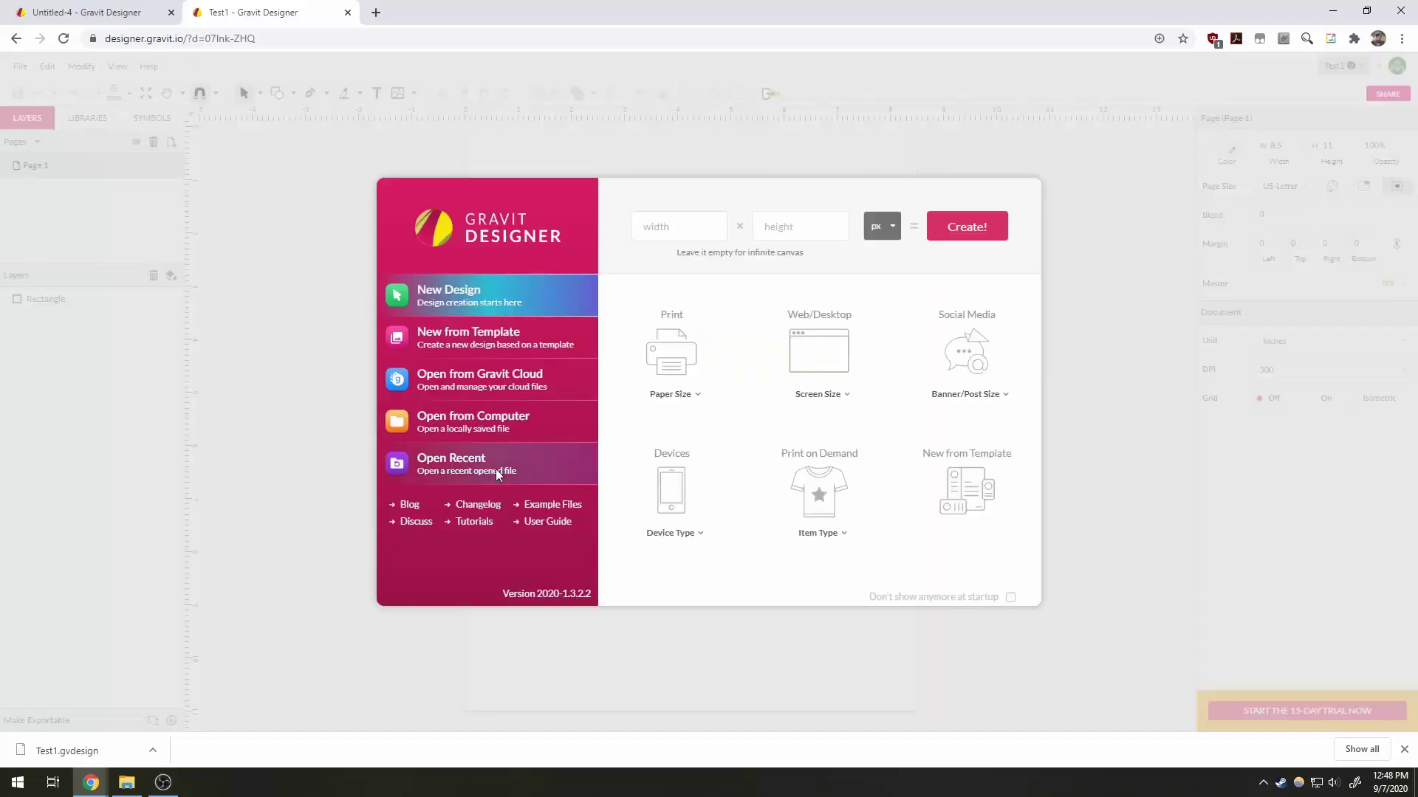
pyautogui.click(696, 397)
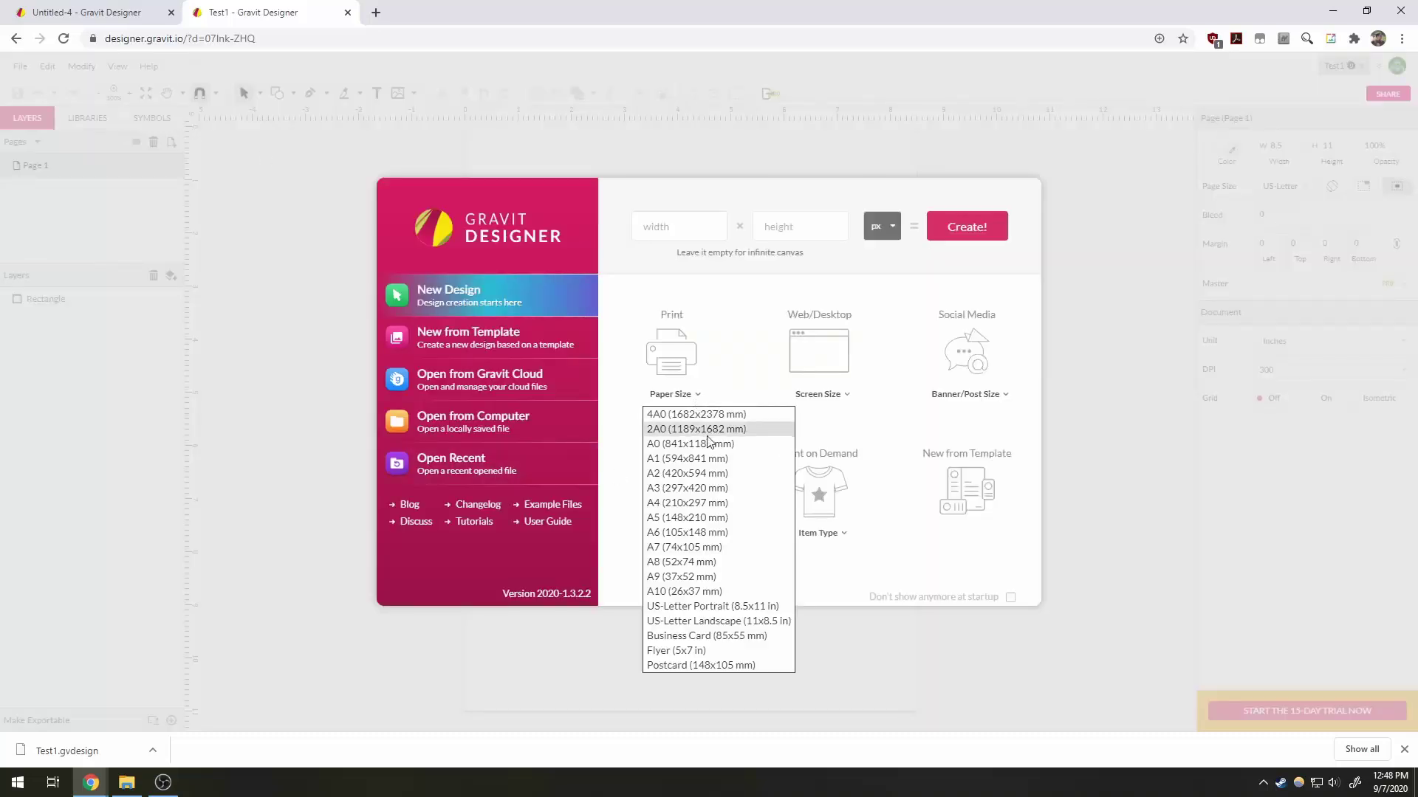
pyautogui.click(722, 608)
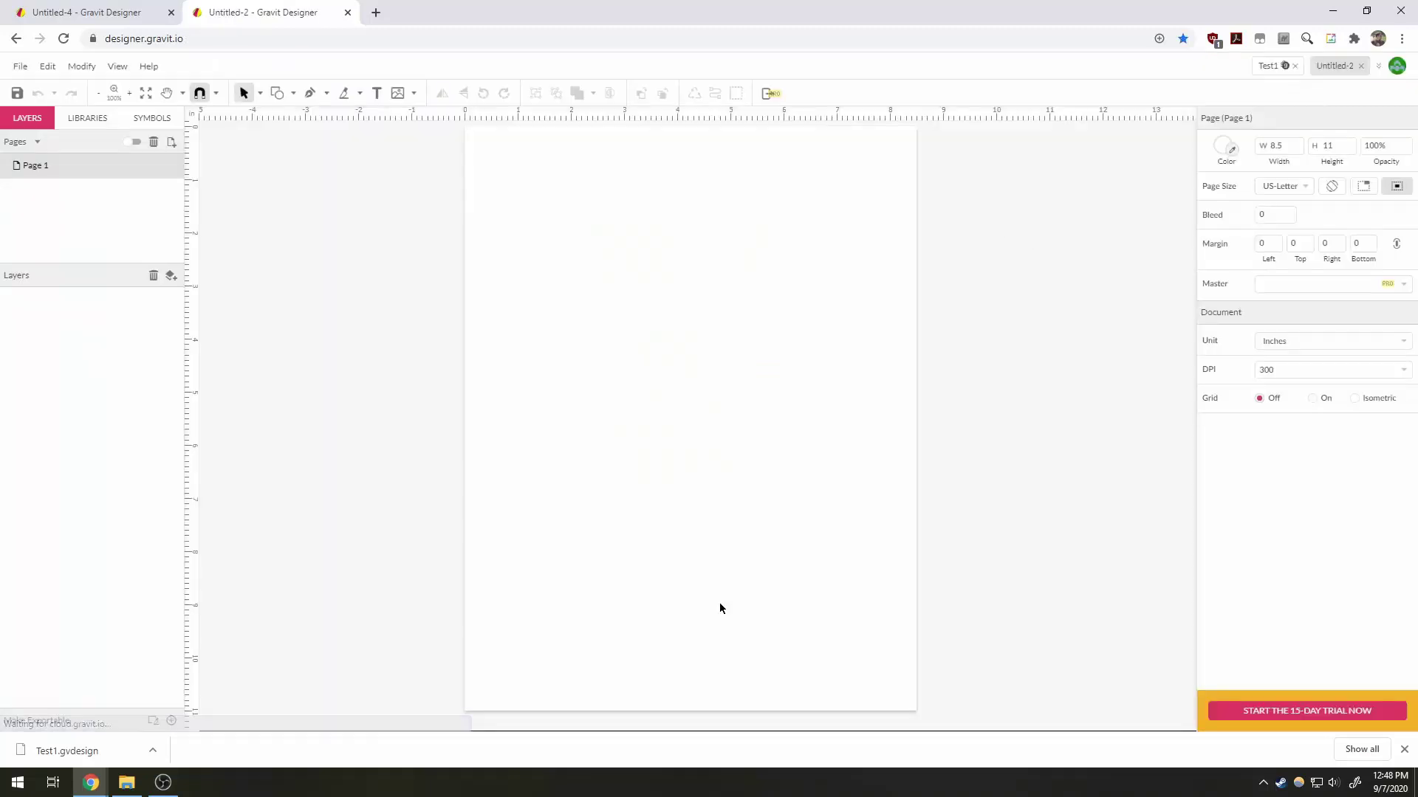
# Draw an ellipse near the top of the page with the Ellipse tool.
pyautogui.click(294, 95)
pyautogui.click(322, 155)
pyautogui.moveTo(601, 239); pyautogui.dragTo(840, 451)
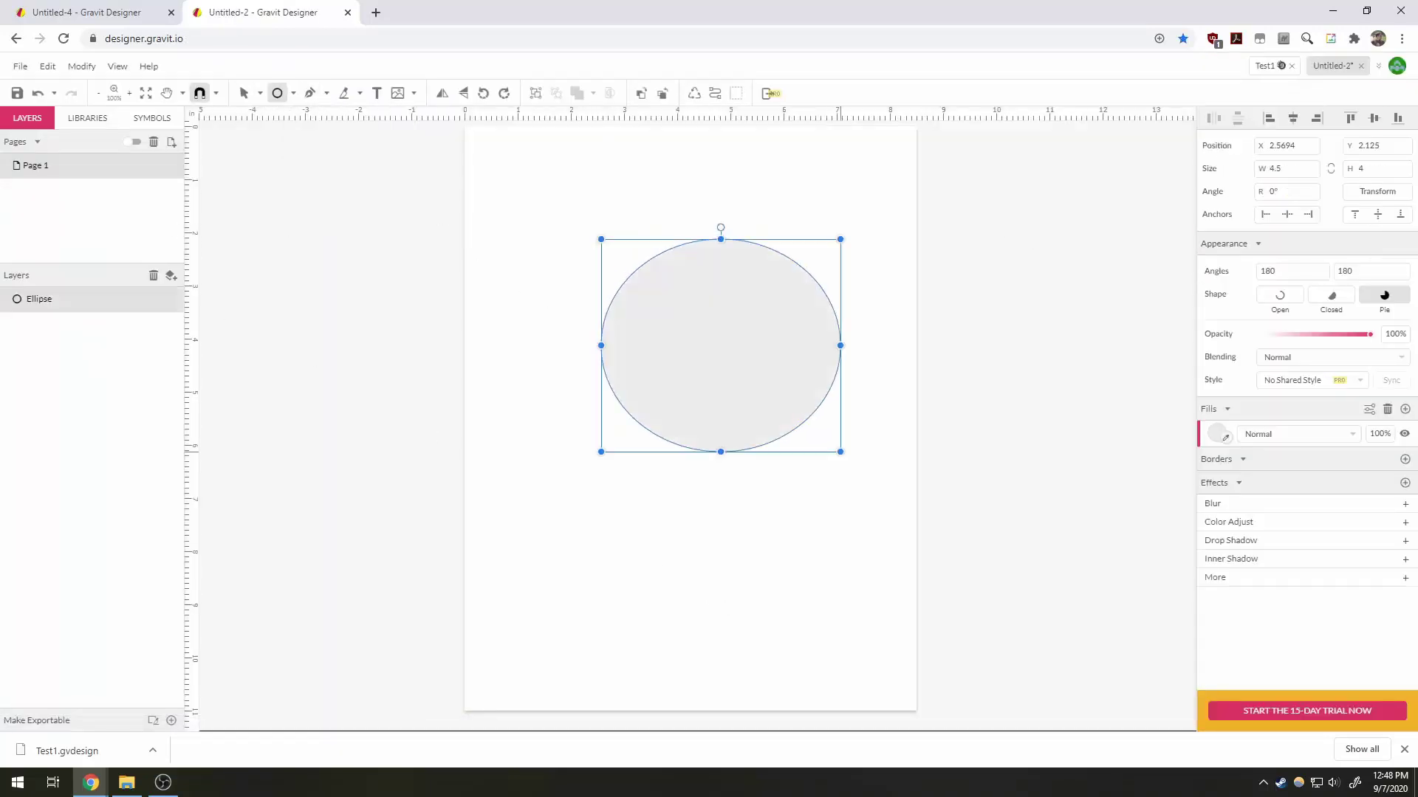
pyautogui.moveTo(825, 592); pyautogui.dragTo(576, 388)
pyautogui.click(510, 452)
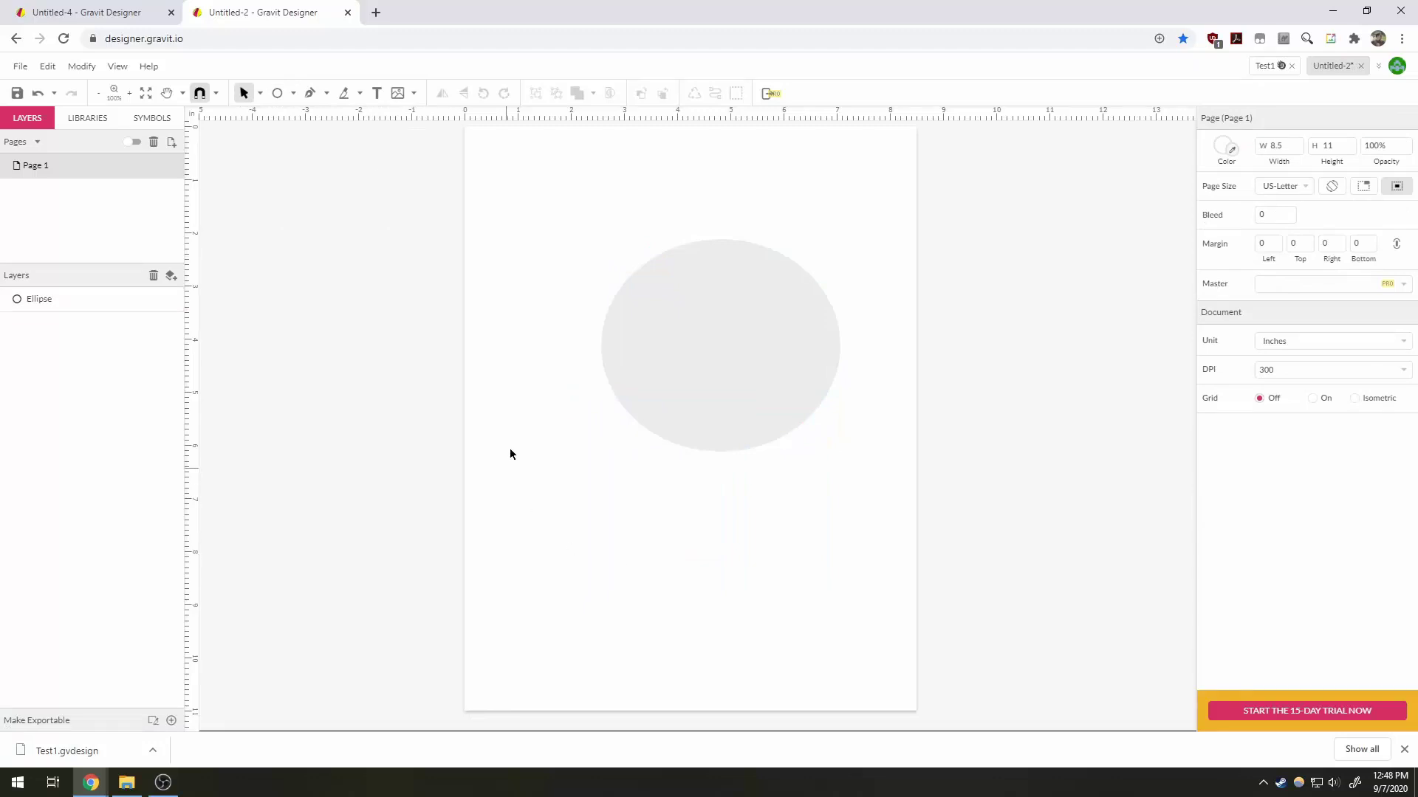
# Switch between the Untitled-2 and Test1 document tabs, ending on Test1.
pyautogui.click(1324, 68)
pyautogui.click(1266, 65)
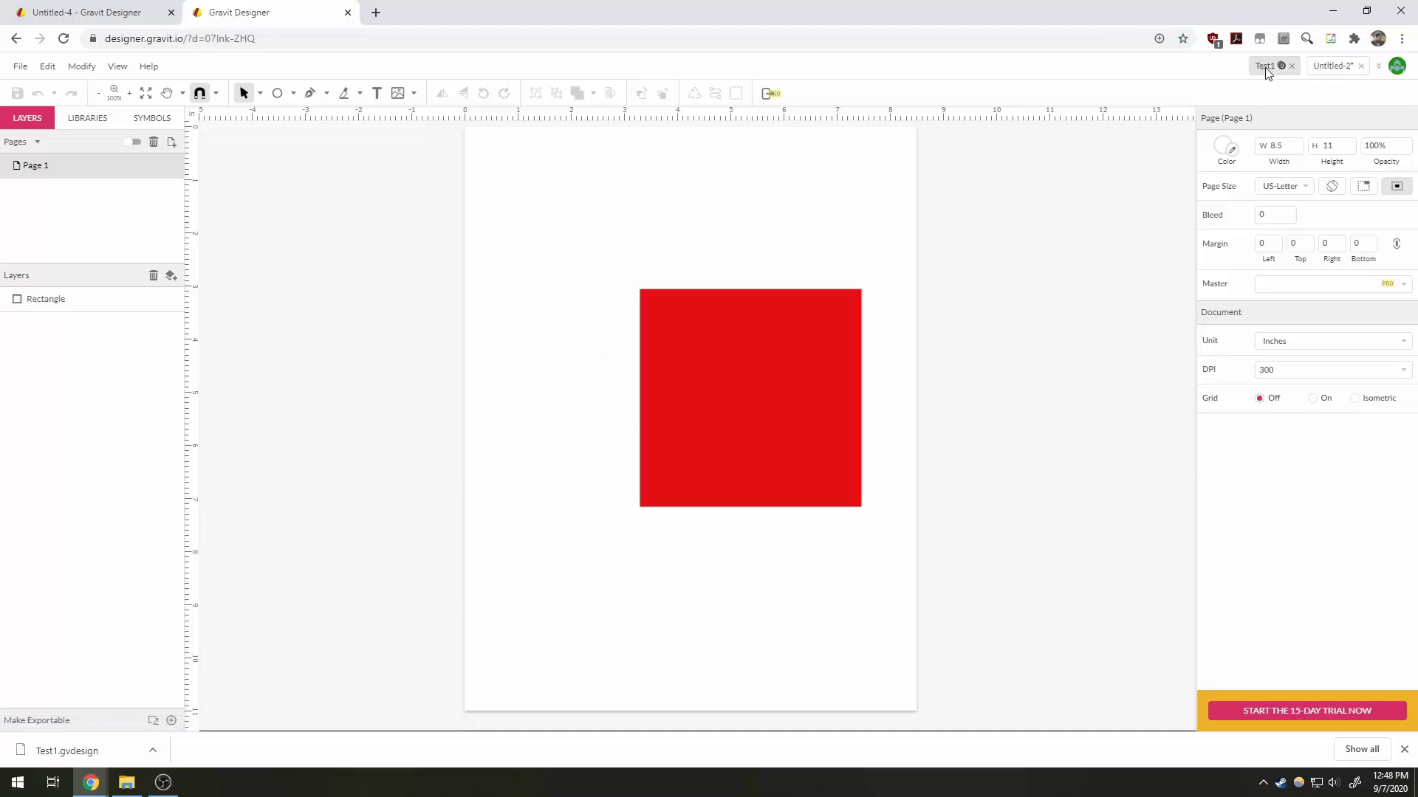
pyautogui.click(1331, 68)
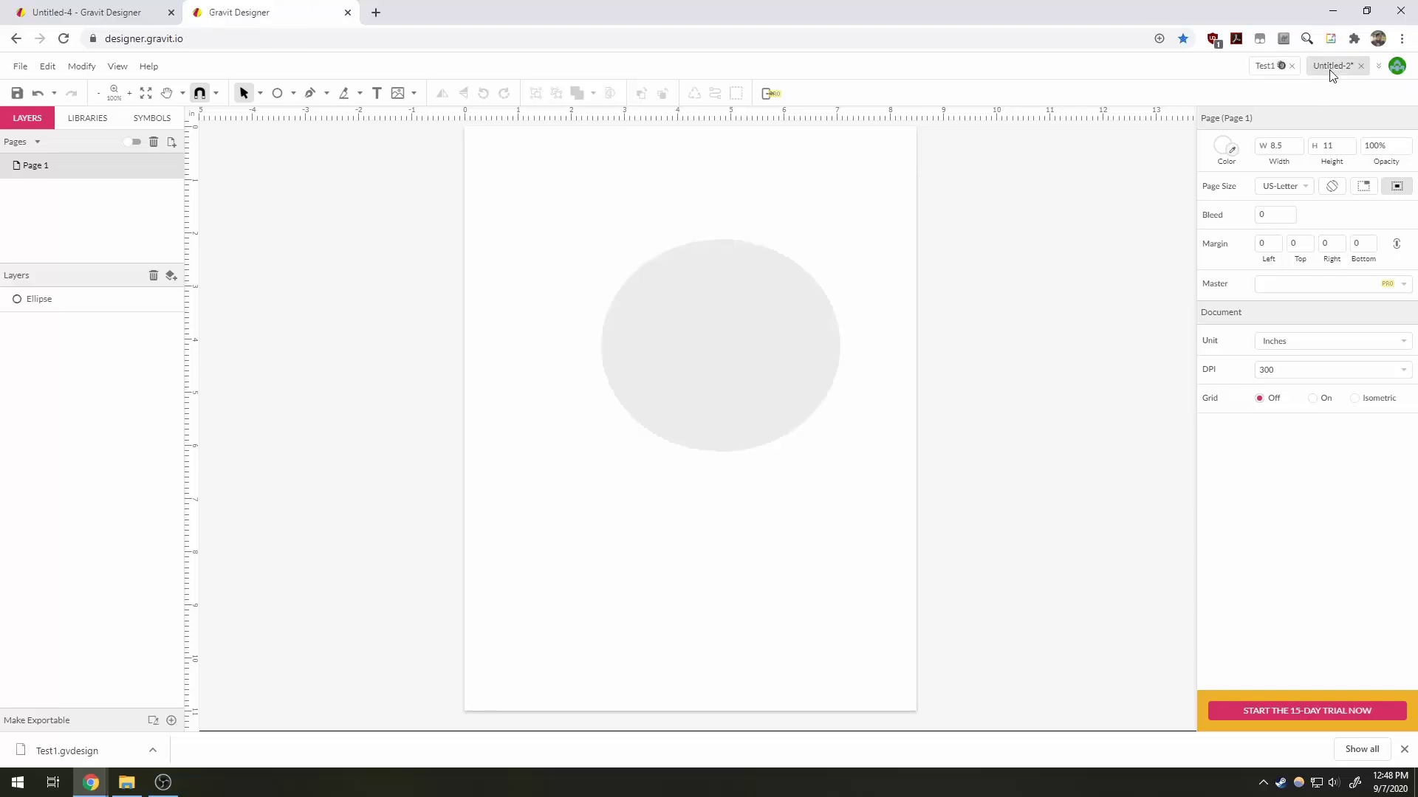
pyautogui.click(1264, 67)
# Export the Test1 design as a JPEG image, Test1.jpg.
pyautogui.click(16, 70)
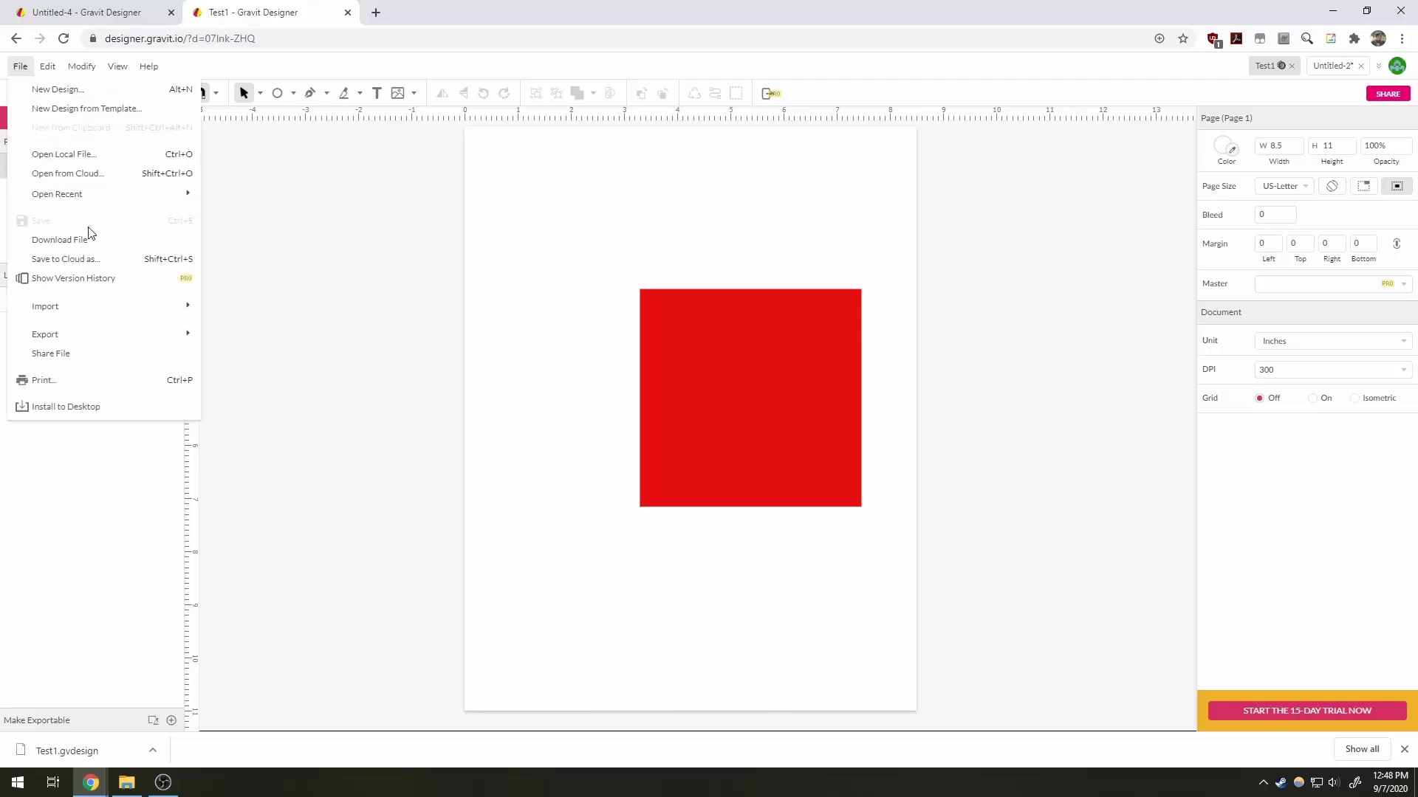
pyautogui.moveTo(104, 339)
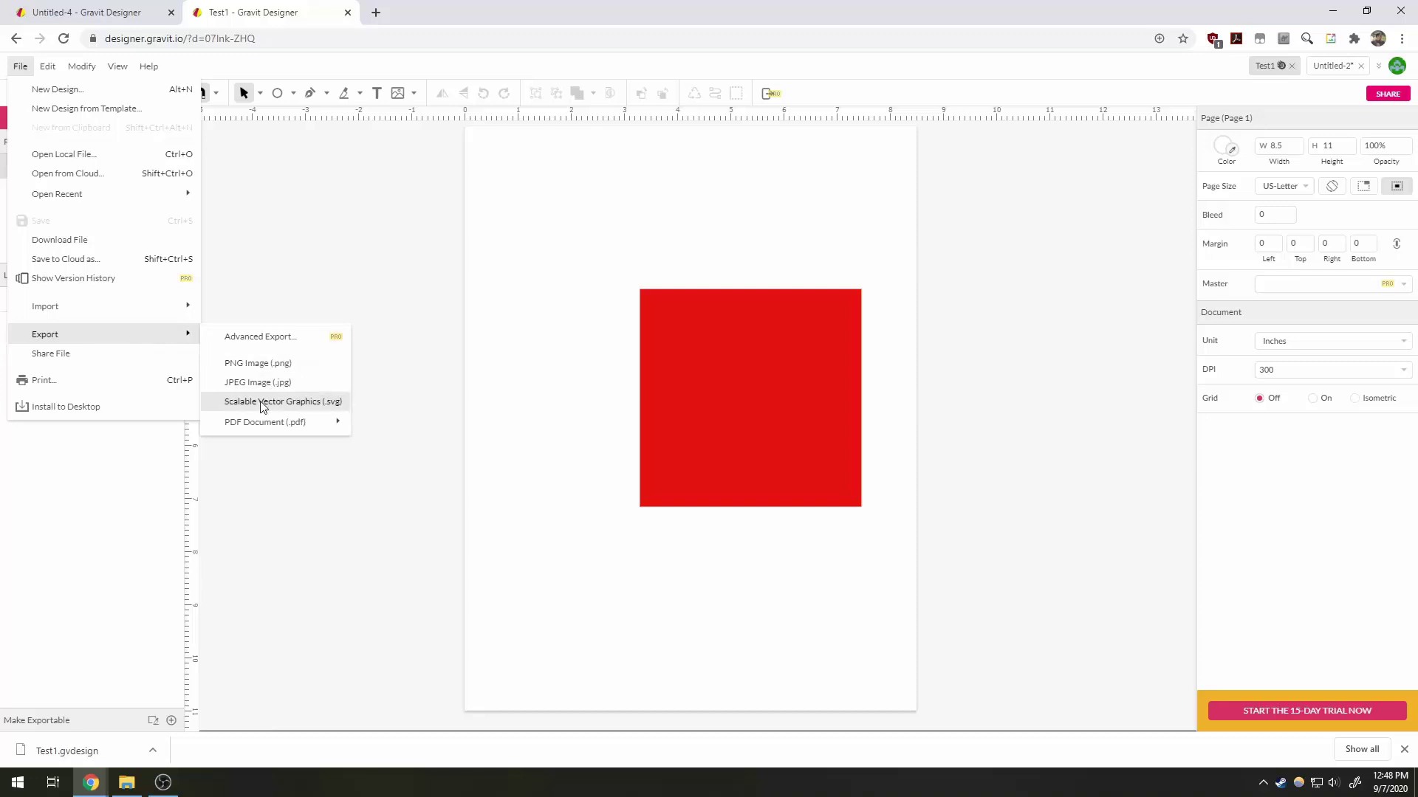
pyautogui.moveTo(265, 424)
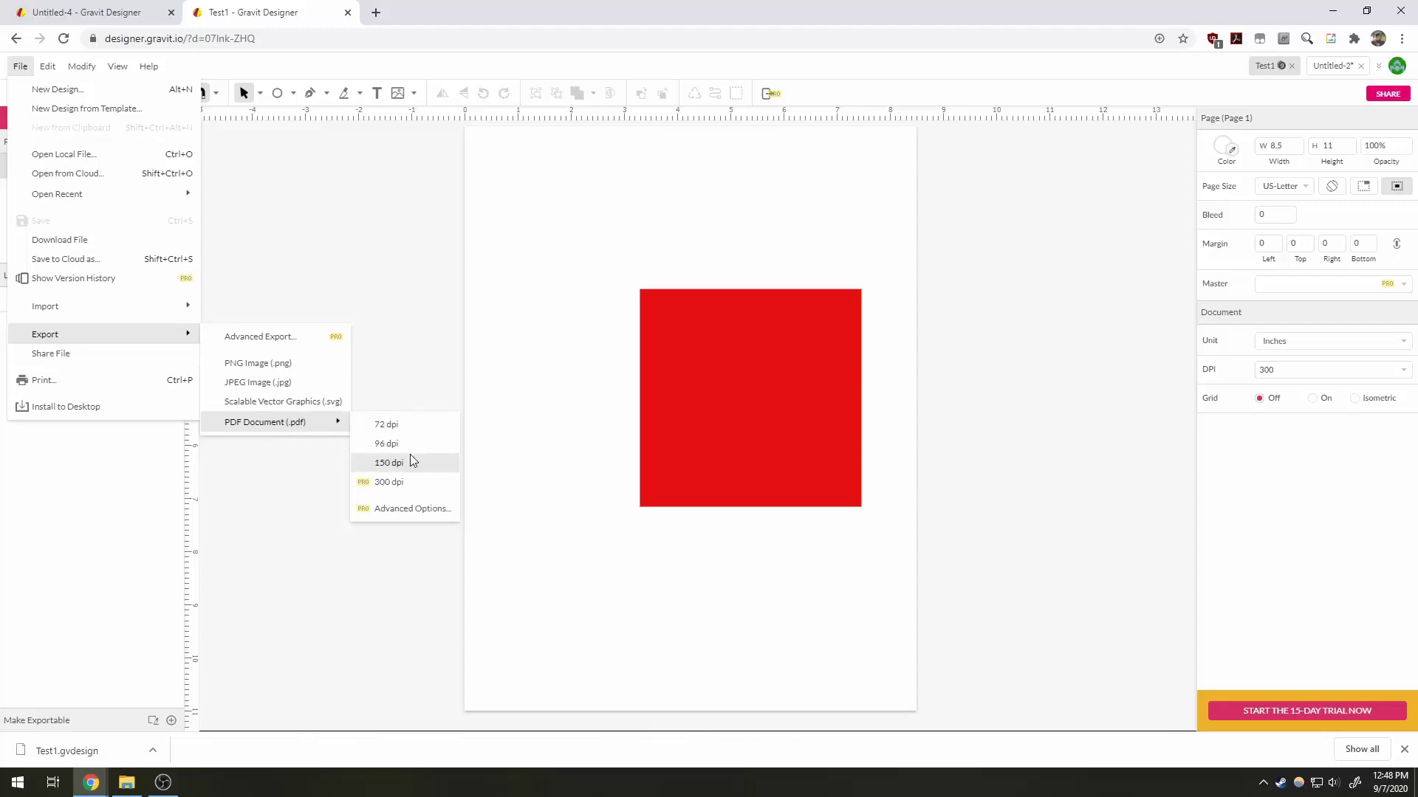
pyautogui.click(378, 484)
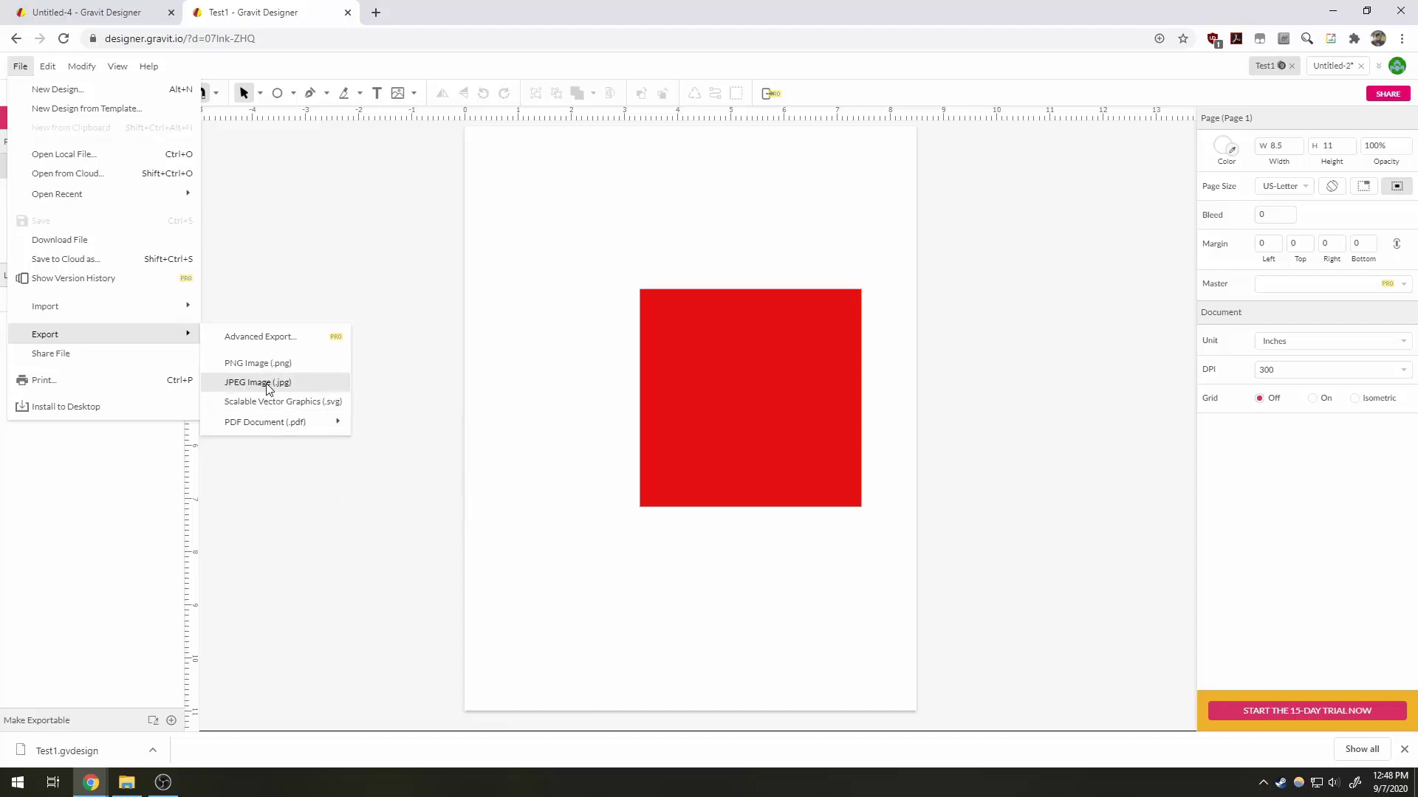
pyautogui.click(267, 389)
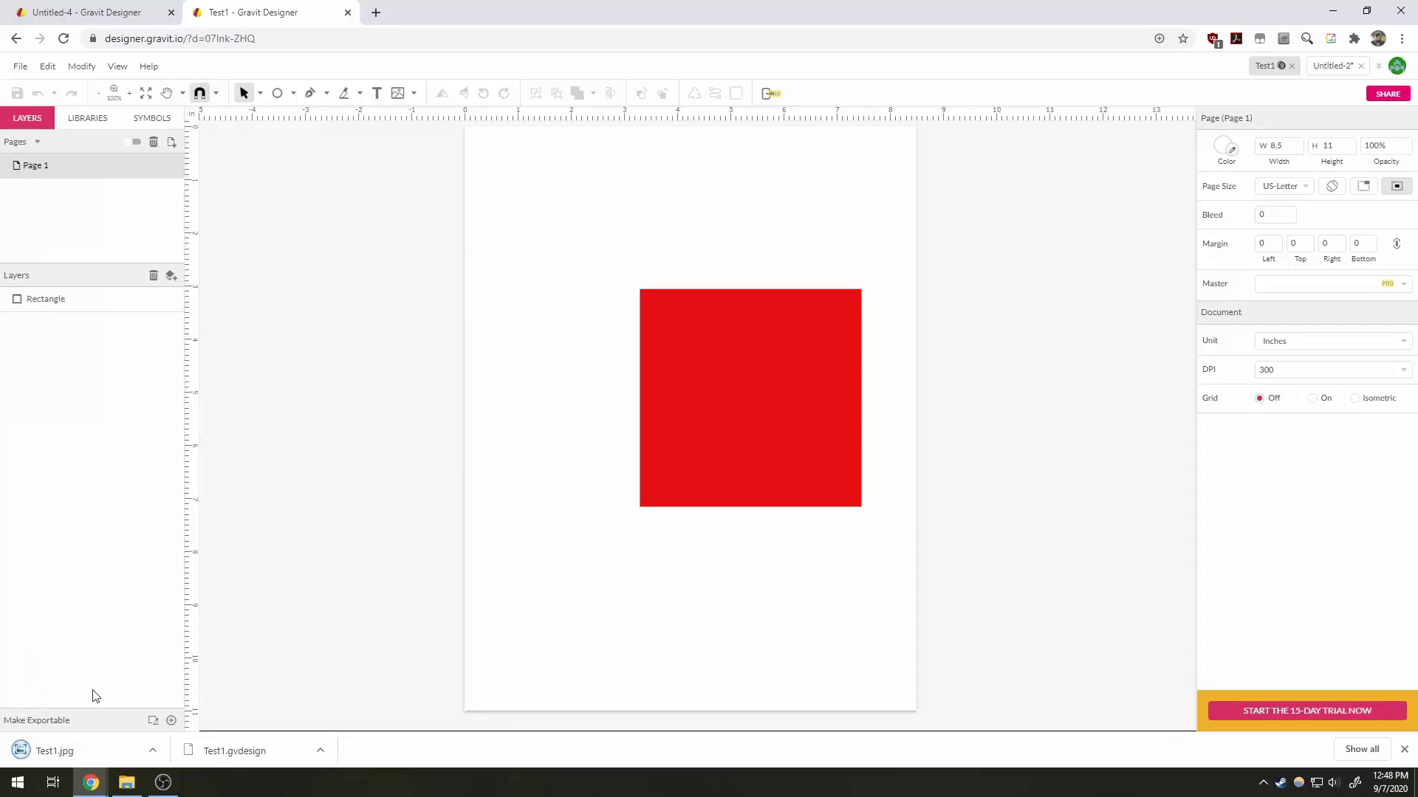
pyautogui.click(87, 752)
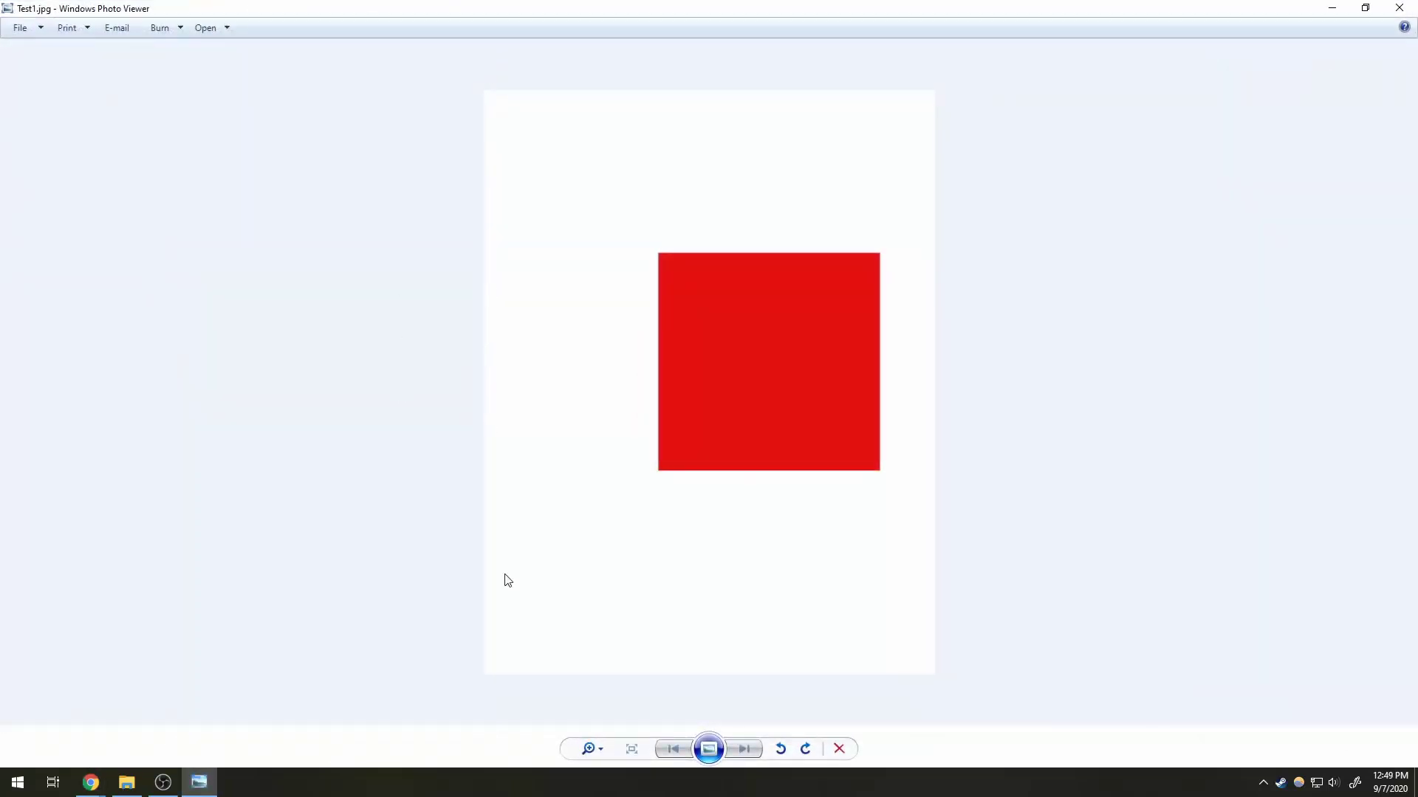
pyautogui.click(1400, 8)
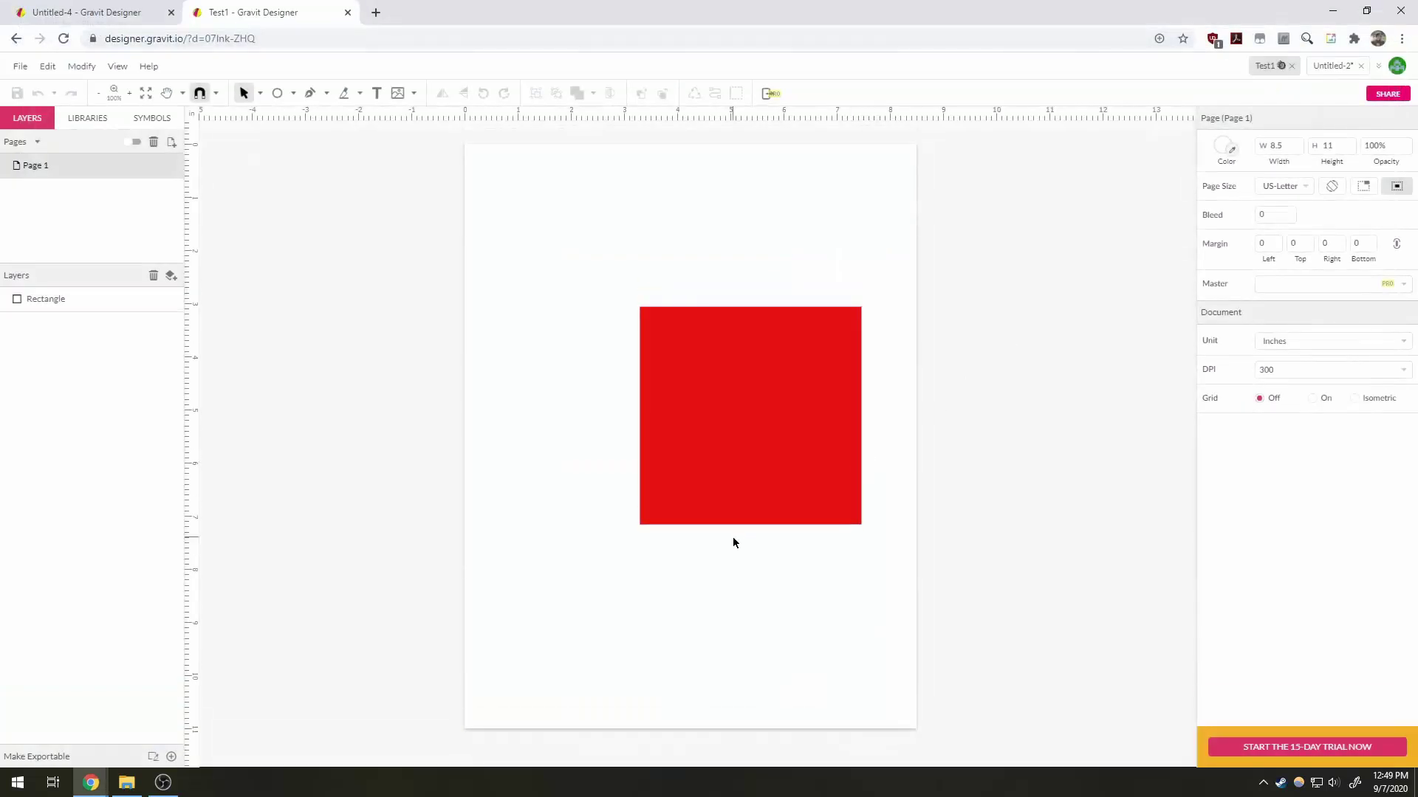